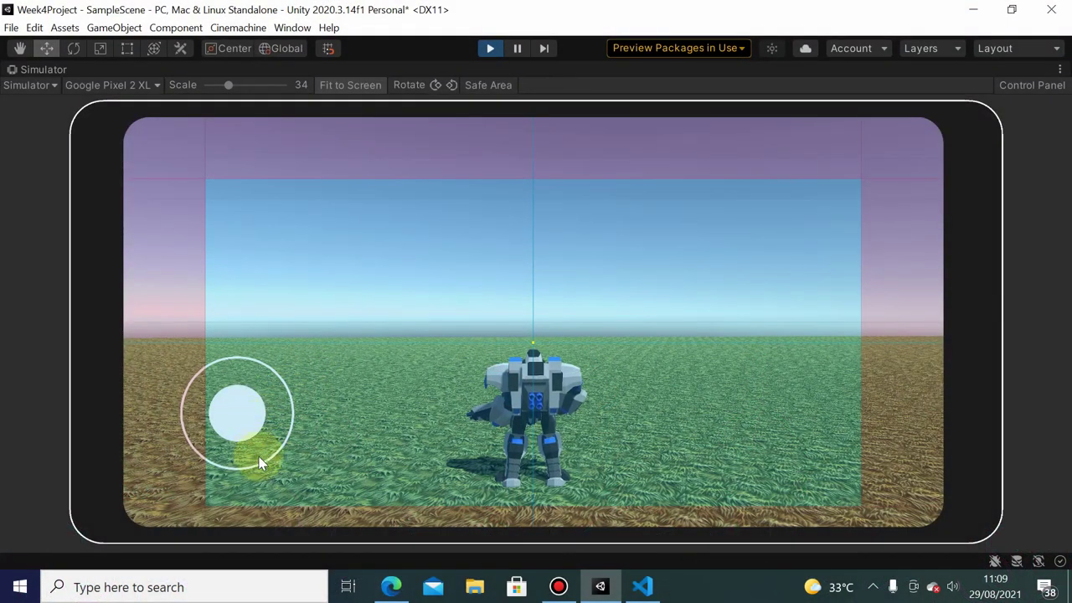
# - Walk the robot forward with the simulator joystick, then bring up PlayerHandler.cs in VS Code
pyautogui.moveTo(247, 409)
pyautogui.mouseDown()
pyautogui.moveTo(239, 421)
pyautogui.moveTo(242, 335)
pyautogui.moveTo(235, 412)
pyautogui.moveTo(313, 394)
pyautogui.mouseUp()
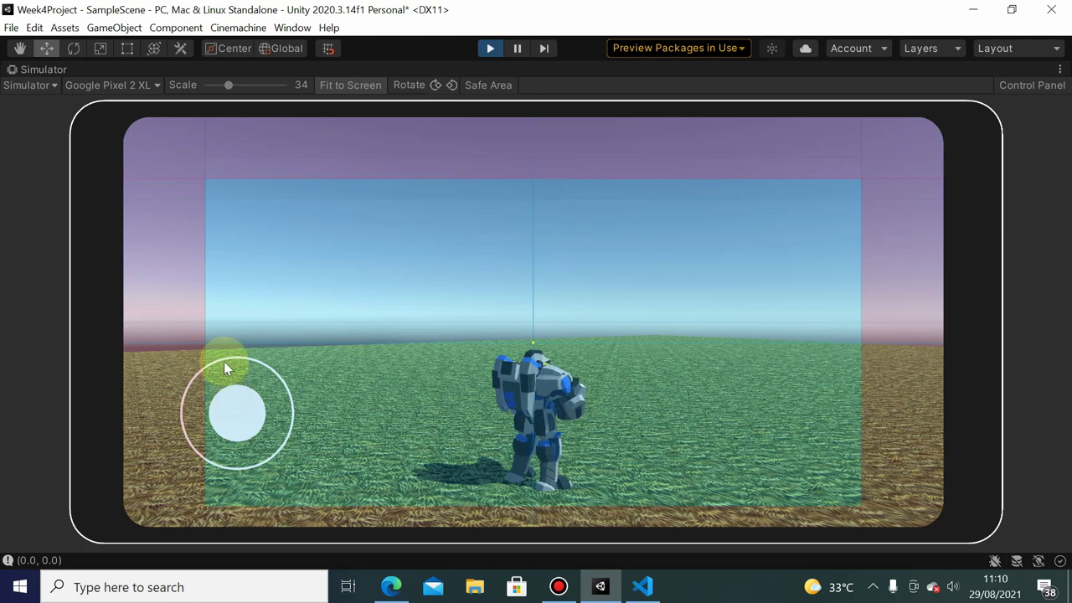
pyautogui.moveTo(236, 404); pyautogui.dragTo(241, 322)
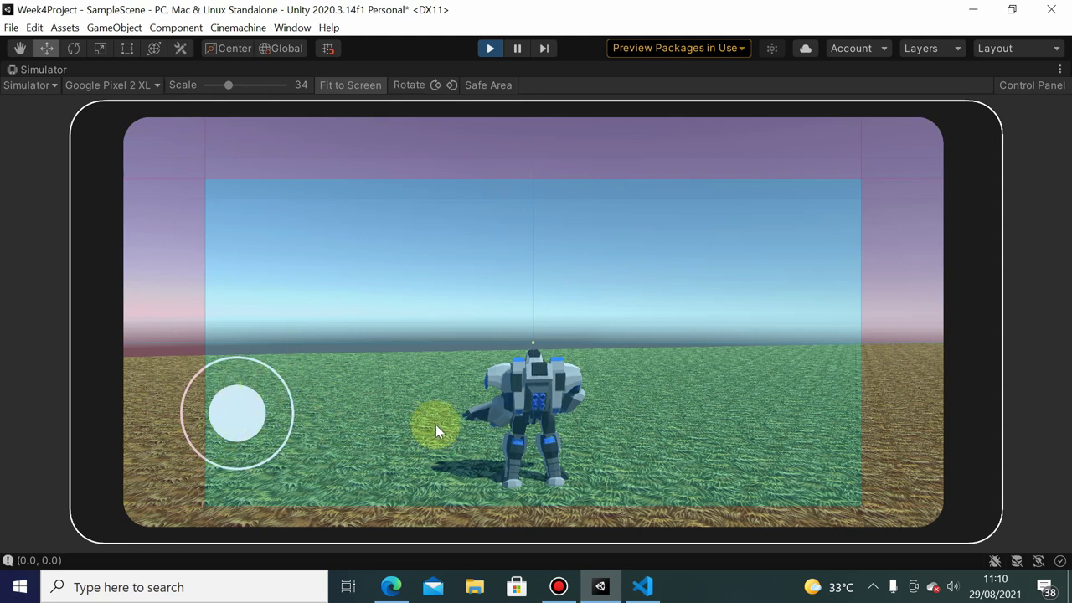
pyautogui.click(640, 586)
# - Review the lookDirection and lookRotation lines in Update, then return to the Unity simulator
pyautogui.click(548, 283)
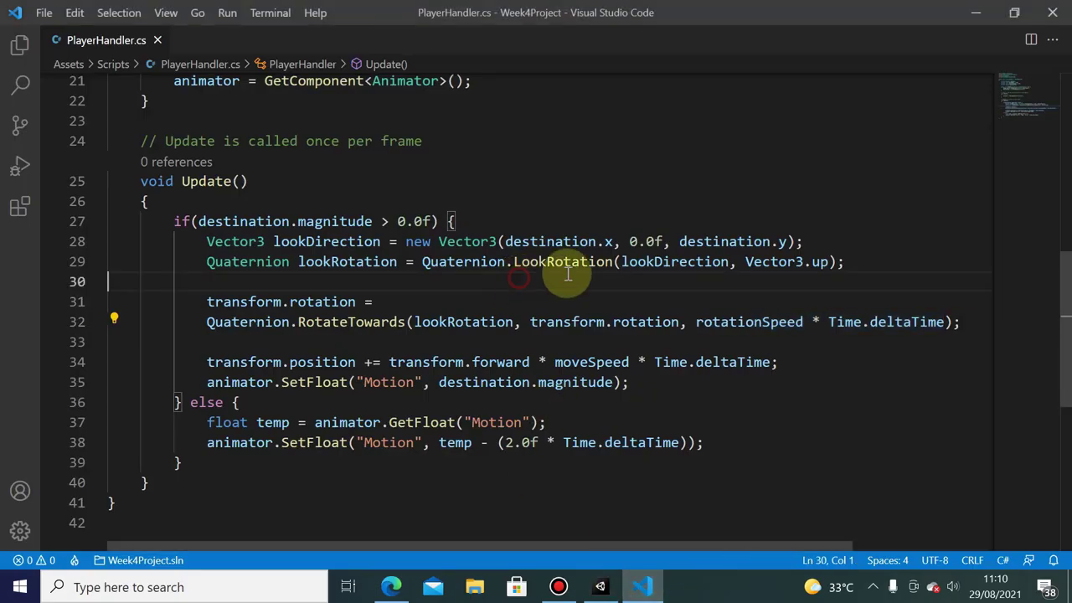
pyautogui.click(447, 324)
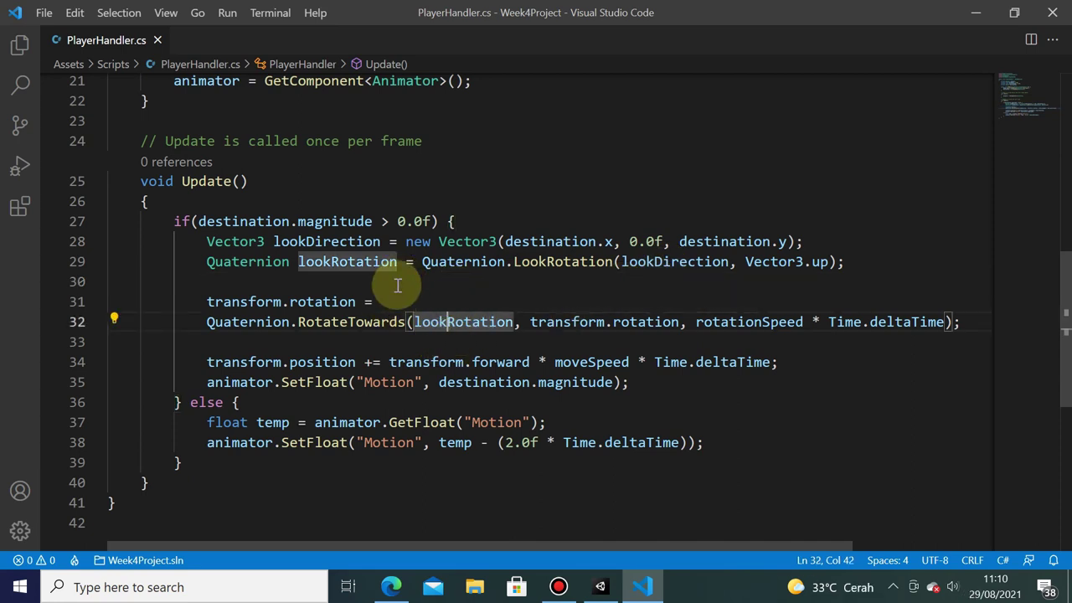
pyautogui.moveTo(273, 241); pyautogui.dragTo(454, 221)
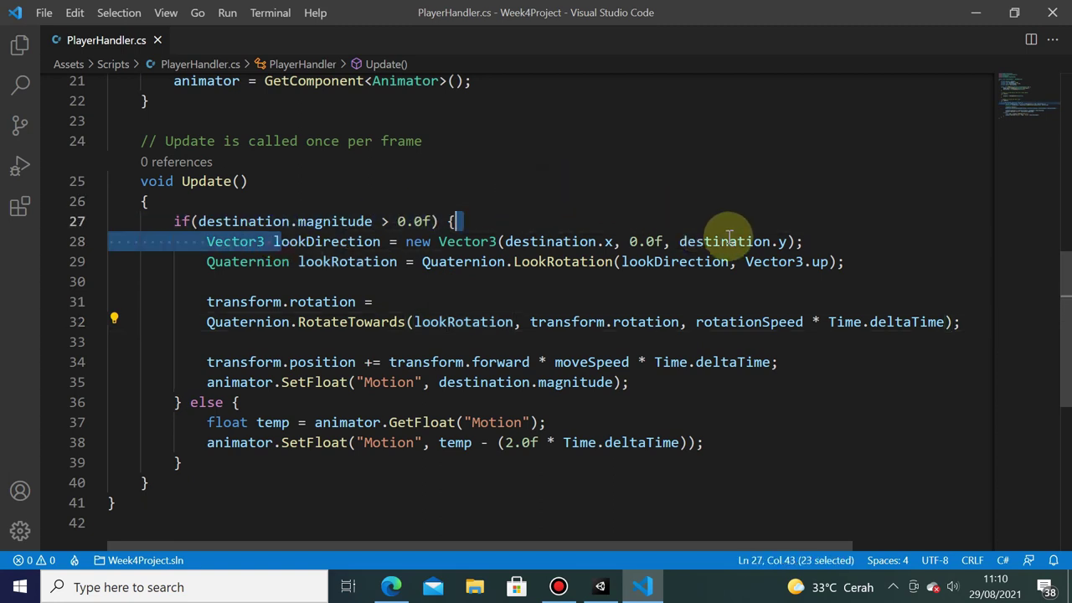
pyautogui.moveTo(729, 237); pyautogui.dragTo(813, 244)
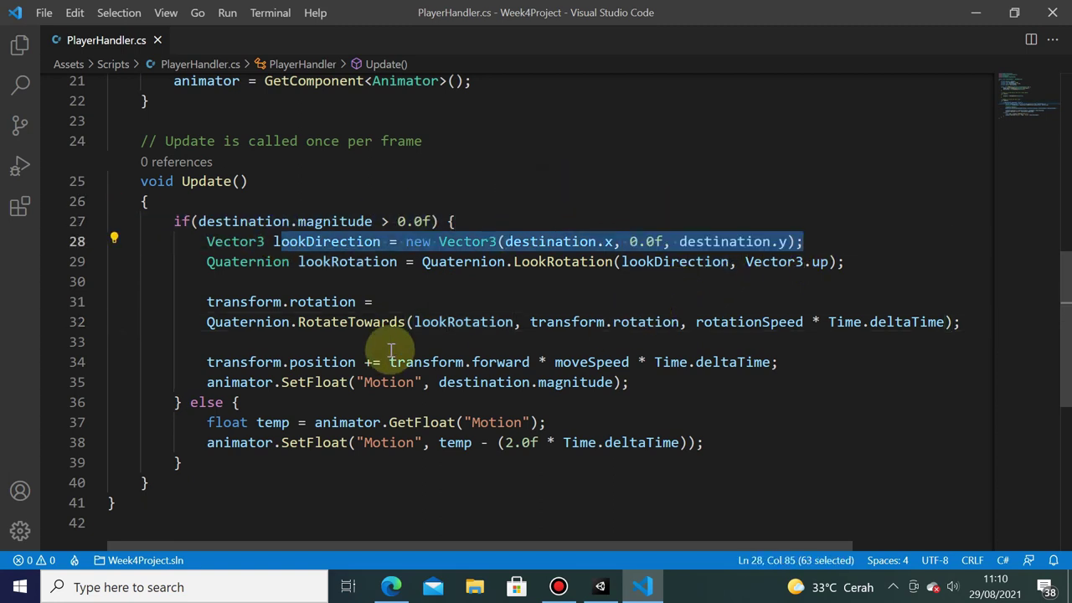
pyautogui.click(601, 584)
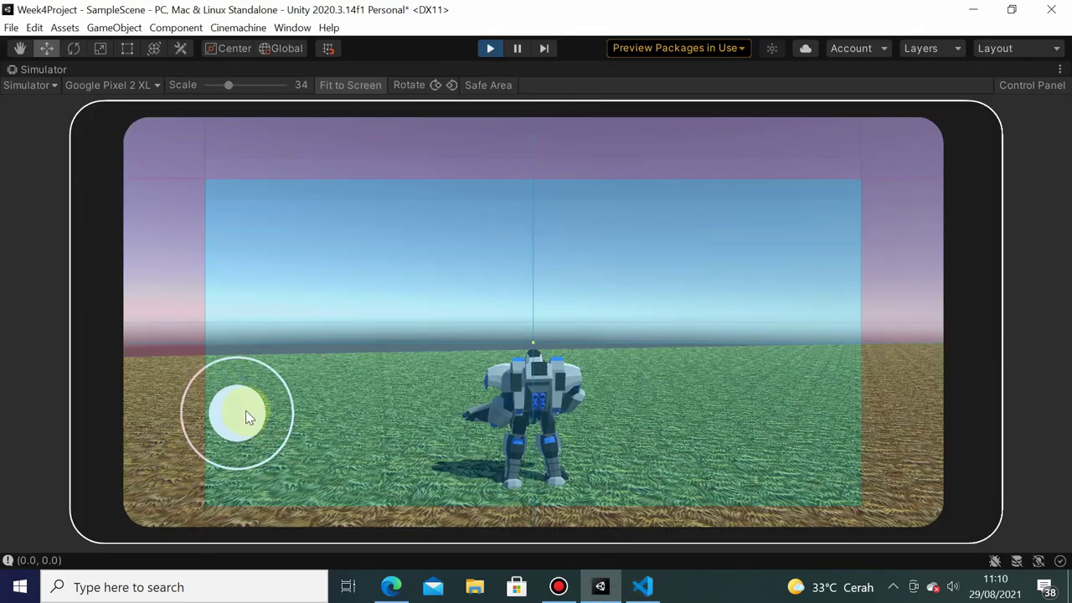
# - Push the joystick up and right to walk the robot and watch how it turns
pyautogui.moveTo(245, 417); pyautogui.dragTo(251, 387)
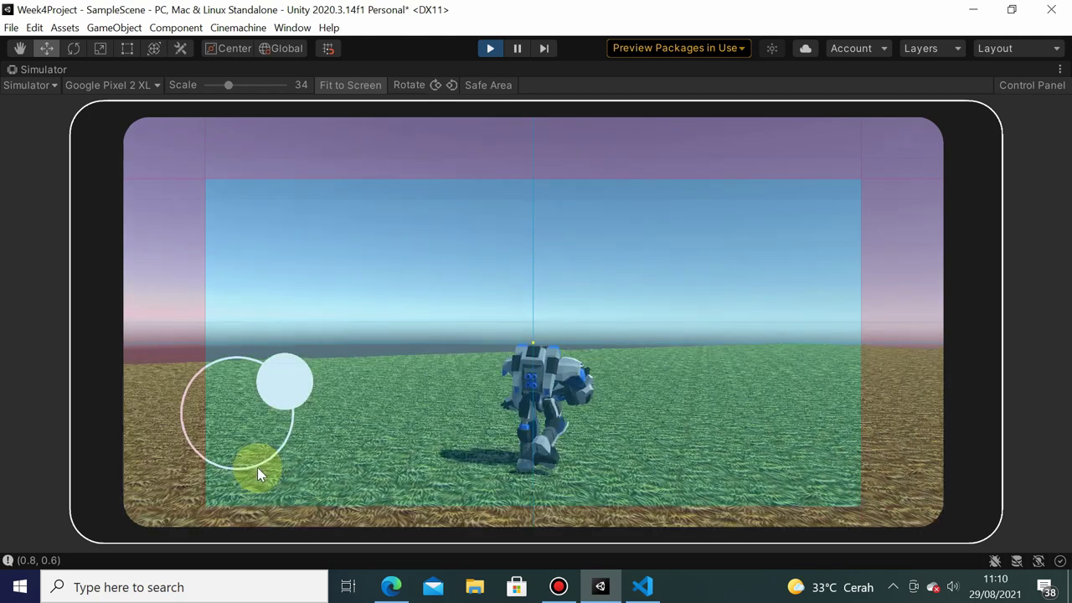
pyautogui.moveTo(335, 355); pyautogui.dragTo(257, 467)
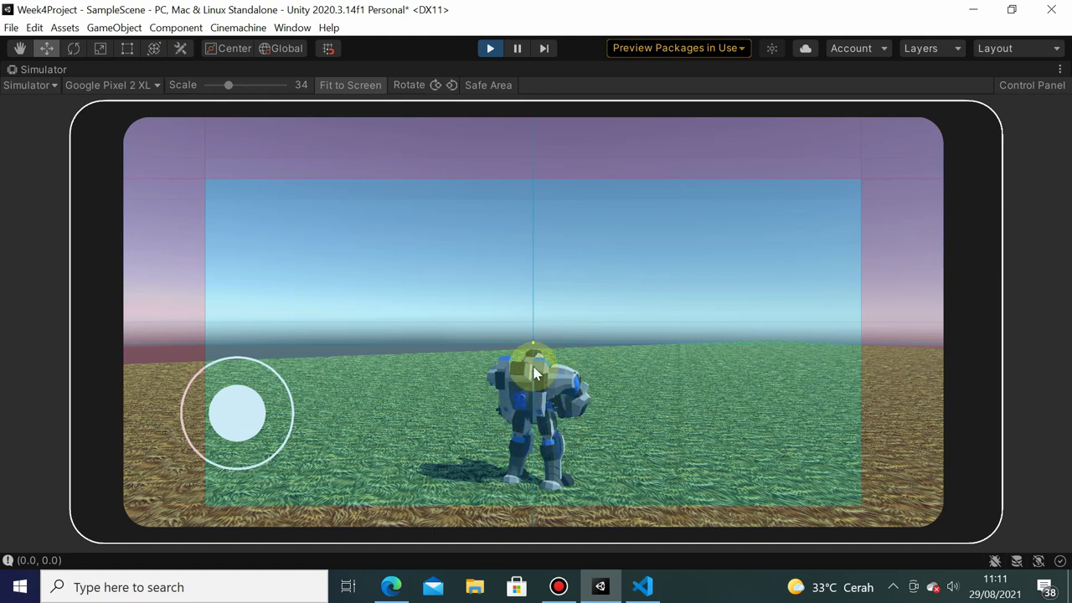
# - Return to PlayerHandler.cs and scroll up to the field declarations, dismissing the Maps notification
pyautogui.click(644, 587)
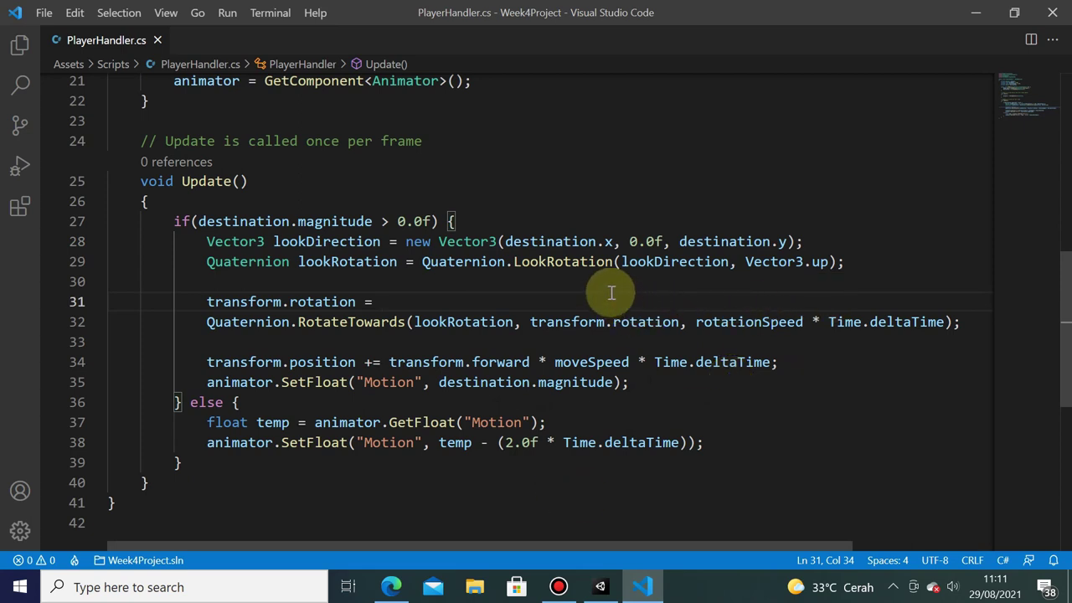
pyautogui.scroll(2, 569, 268)
pyautogui.scroll(5, 545, 326)
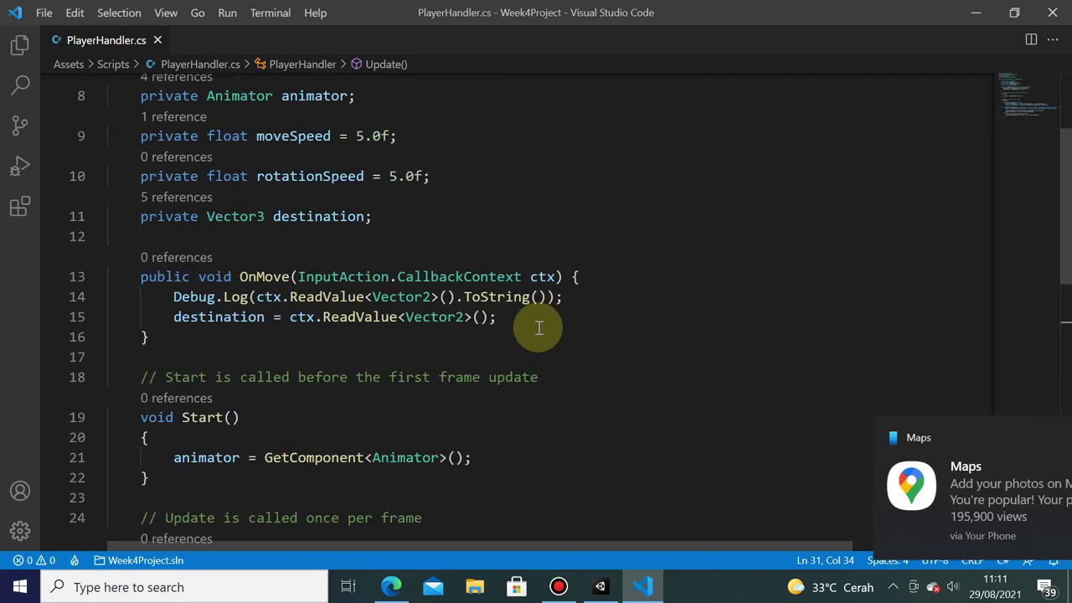
pyautogui.scroll(3, 539, 328)
pyautogui.click(850, 483)
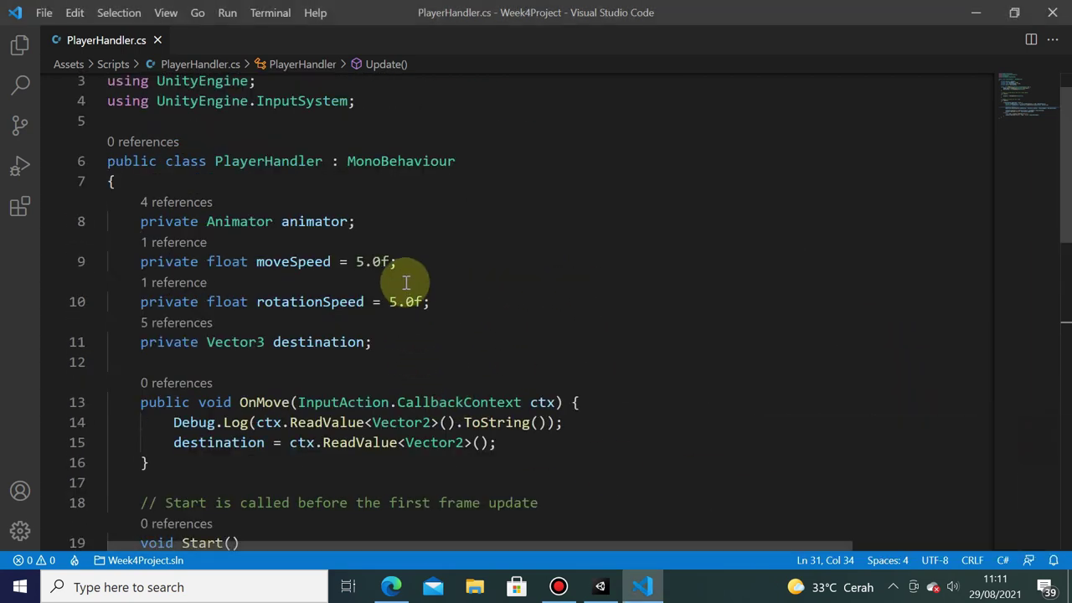
pyautogui.click(442, 302)
# - Add a 'private Quaternion oldRotation;' field below the destination field
pyautogui.click(454, 337)
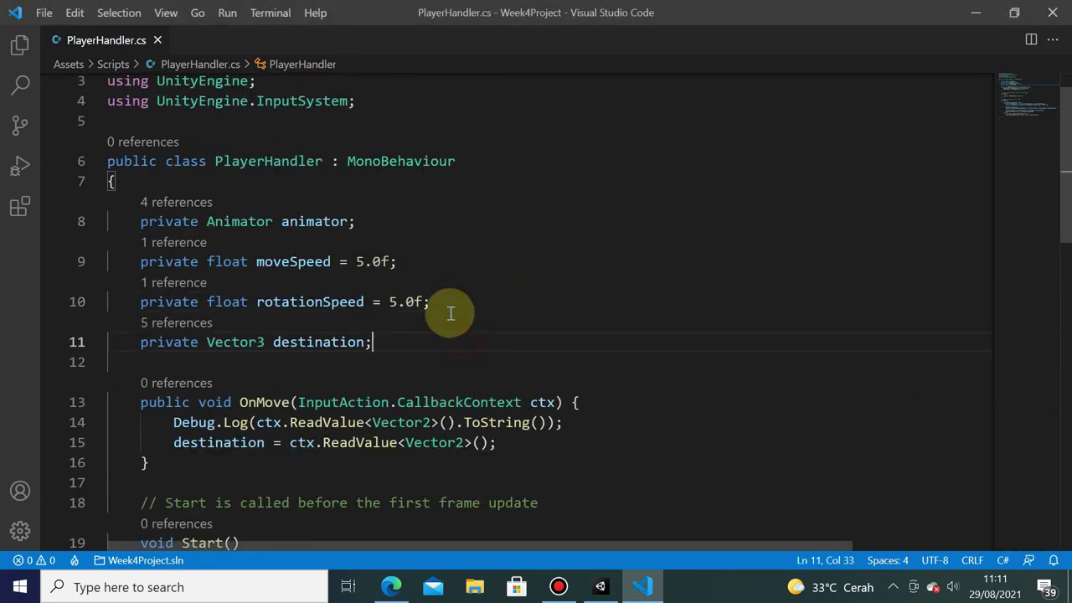
pyautogui.press('Return')
pyautogui.write('v')
pyautogui.press('BackSpace')
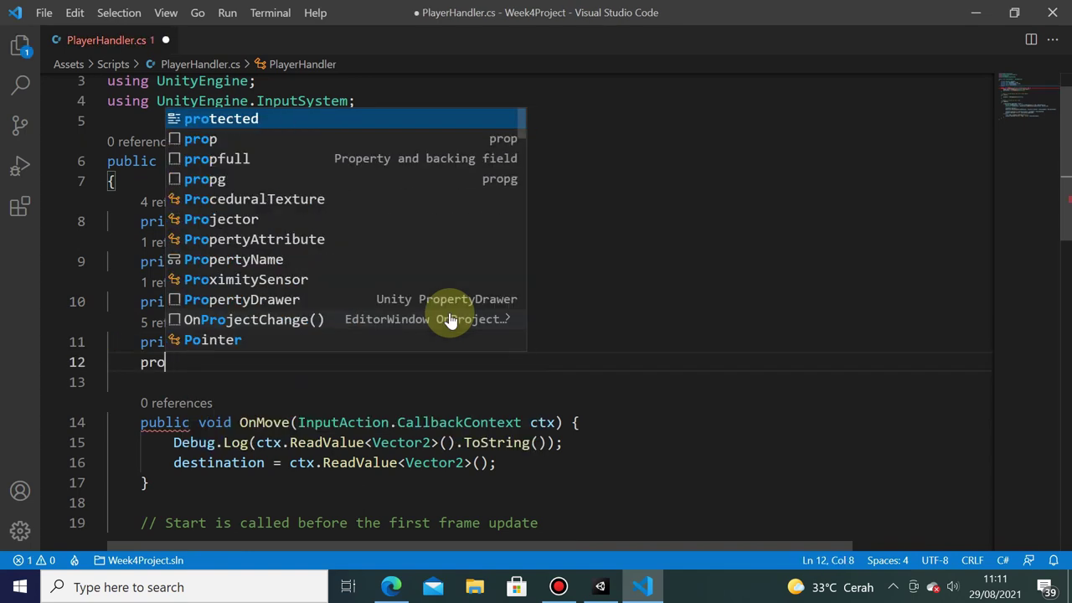
pyautogui.press('BackSpace')
pyautogui.write('ivate Qu')
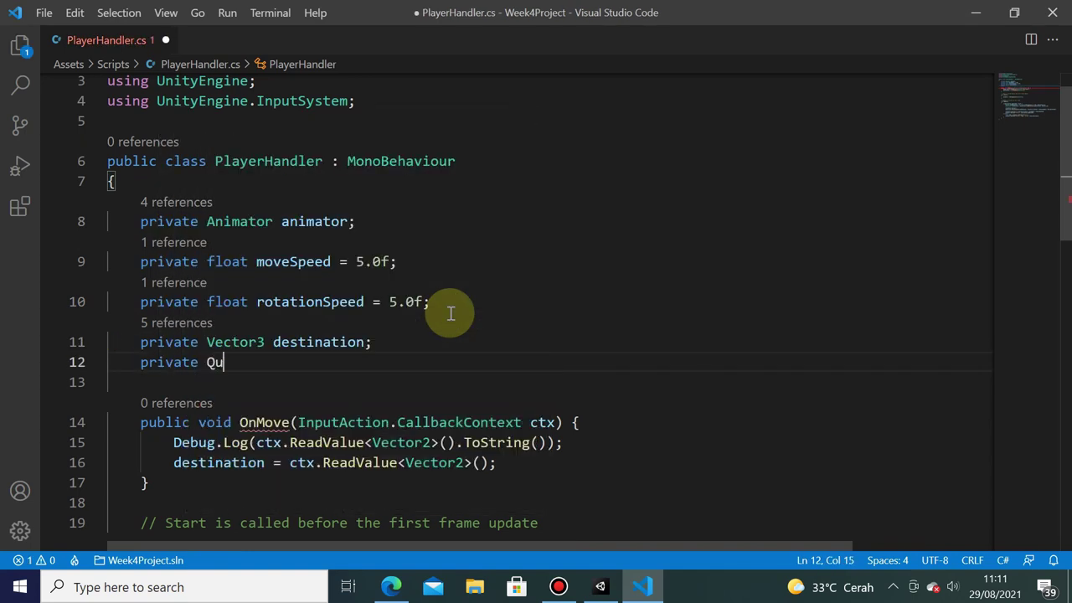
pyautogui.write('at')
pyautogui.press('Tab')
pyautogui.write('o')
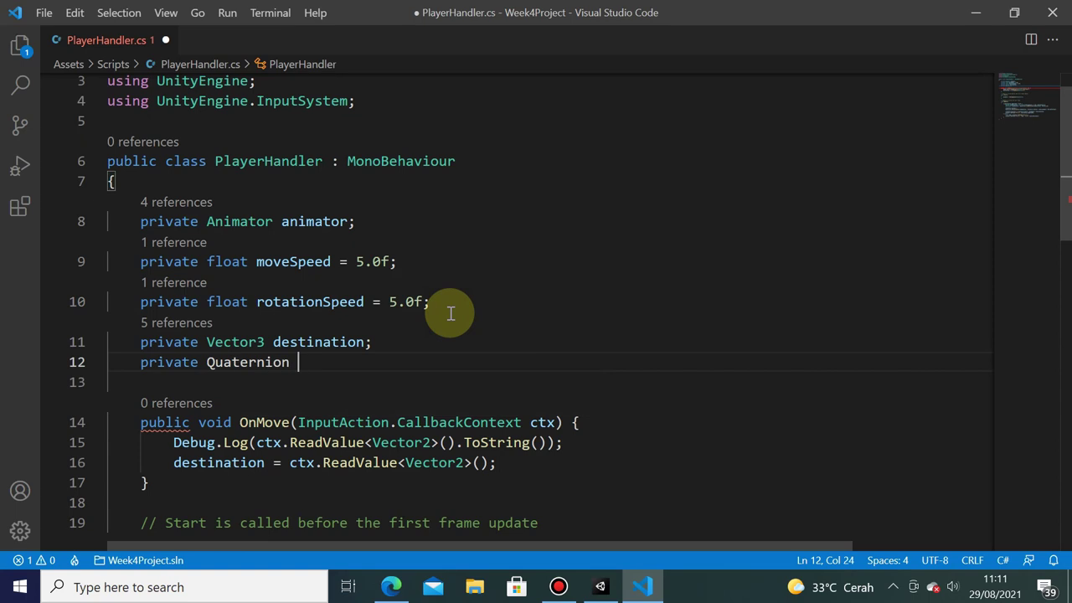
pyautogui.write('ldRoat')
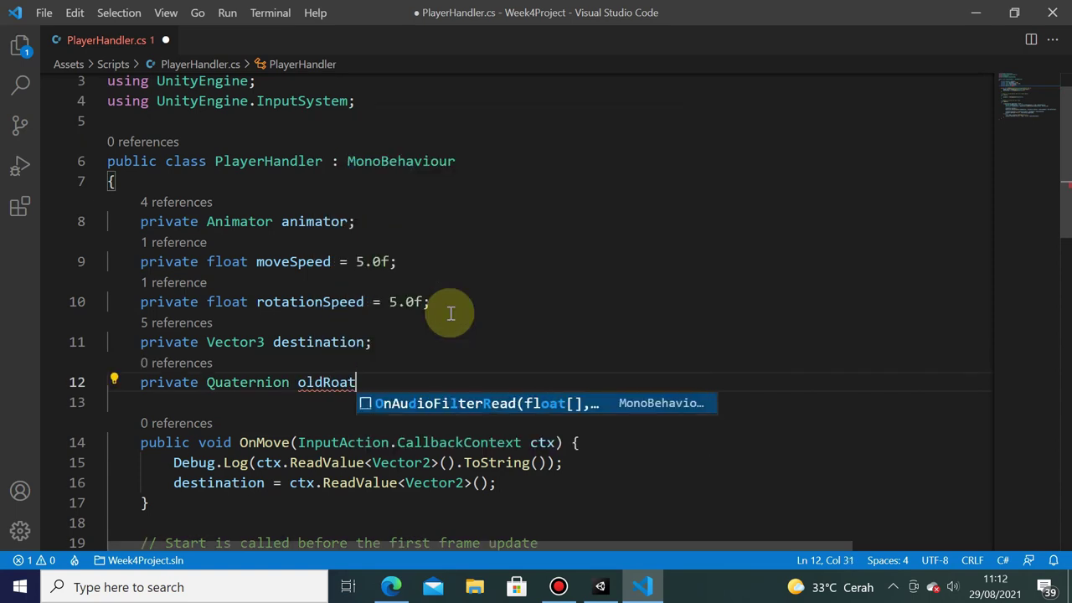
pyautogui.press('BackSpace')
pyautogui.press('BackSpace')
pyautogui.write('tation;')
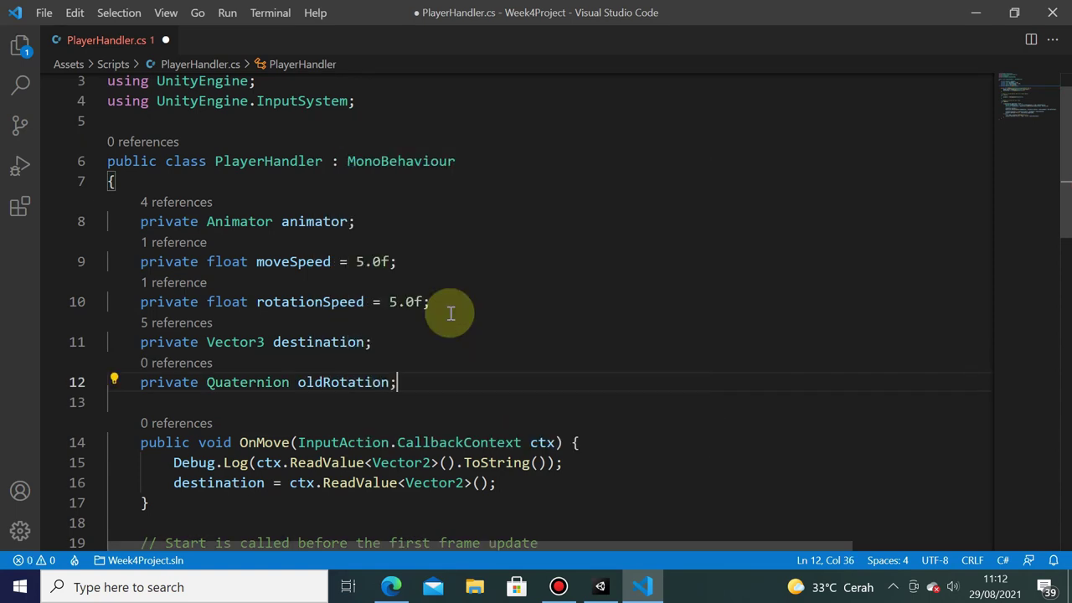
# - Add 'private bool isMove = false;' on the next line
pyautogui.press('Return')
pyautogui.write('pr')
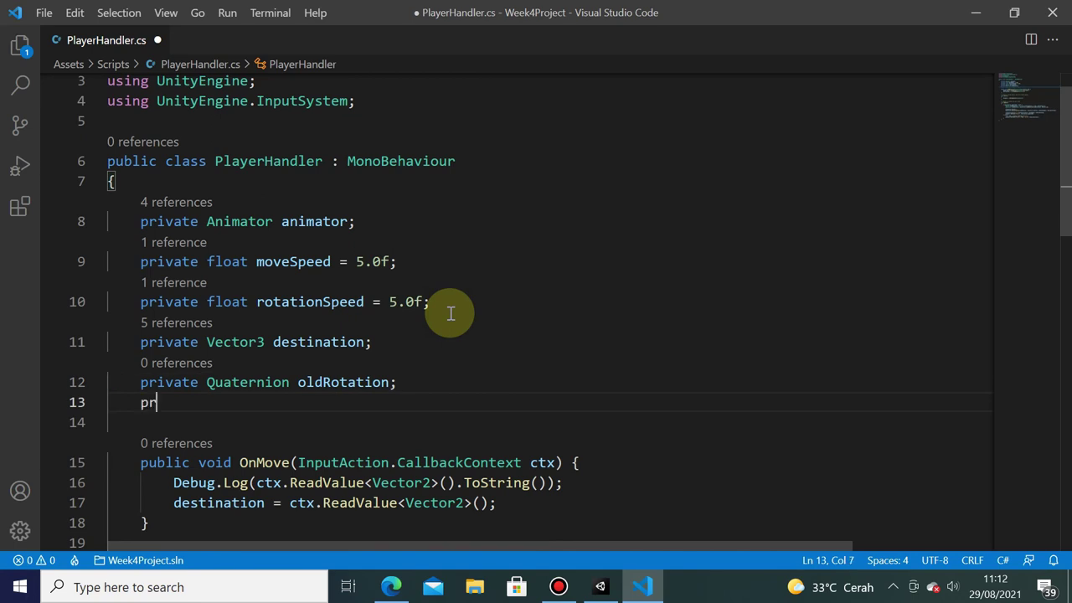
pyautogui.write('ivate bo')
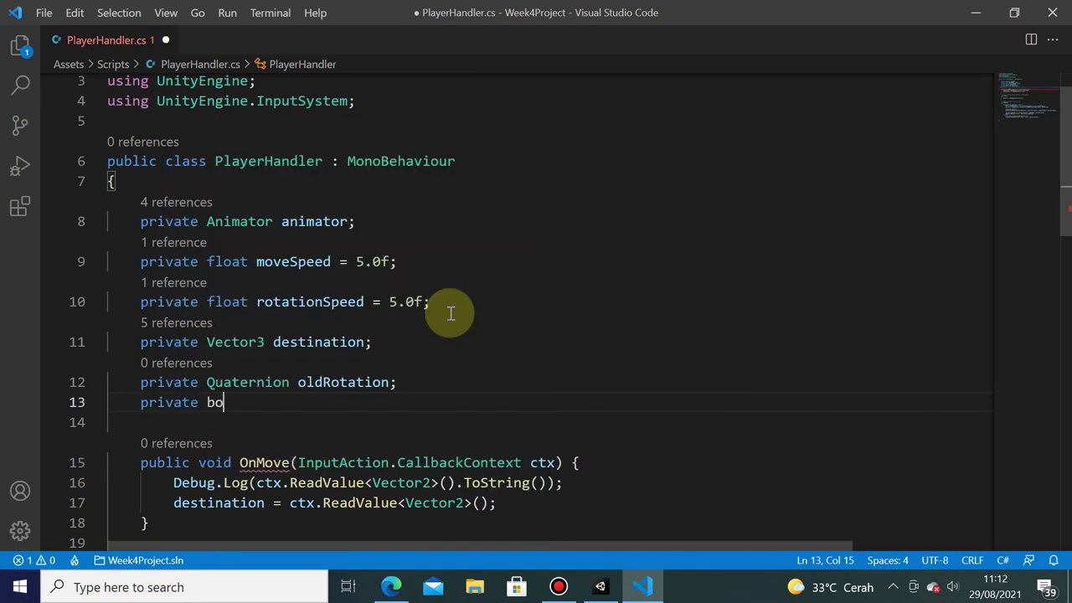
pyautogui.write('ol ')
pyautogui.write('isMove = false;')
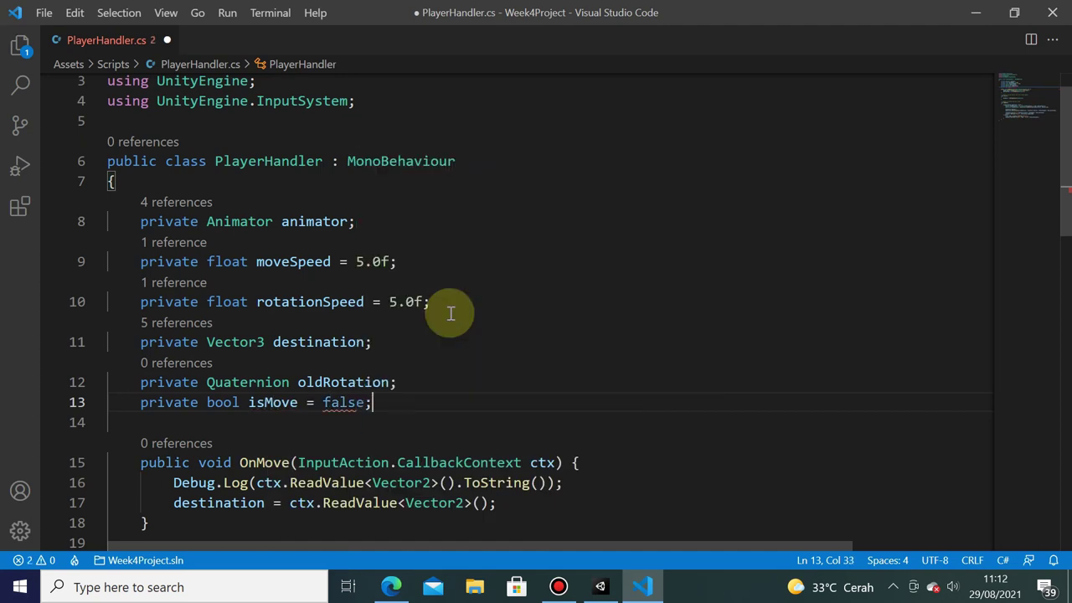
pyautogui.click(450, 312)
pyautogui.scroll(-3, 418, 351)
pyautogui.scroll(-1, 418, 351)
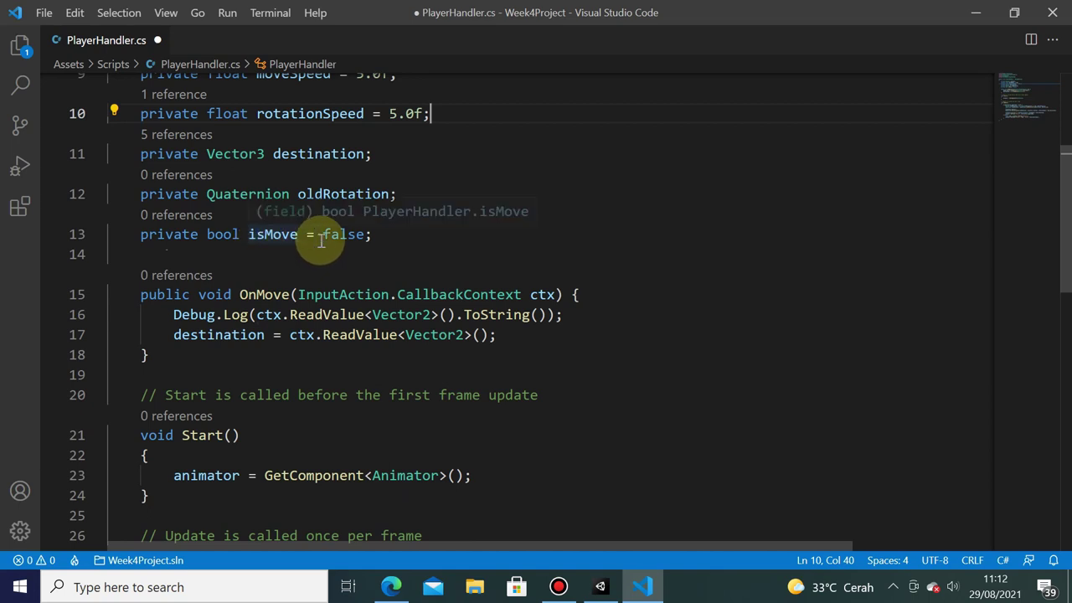
# - Open an if (isMove == false) block after the destination assignment in OnMove
pyautogui.click(593, 309)
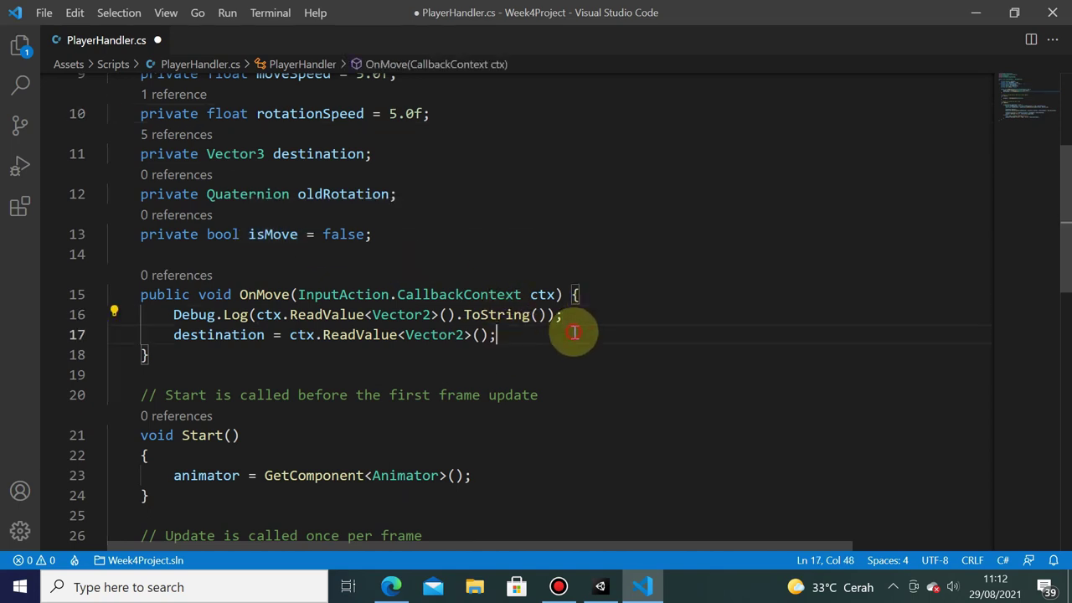
pyautogui.click(575, 332)
pyautogui.press('Return')
pyautogui.press('Return')
pyautogui.write('if(is')
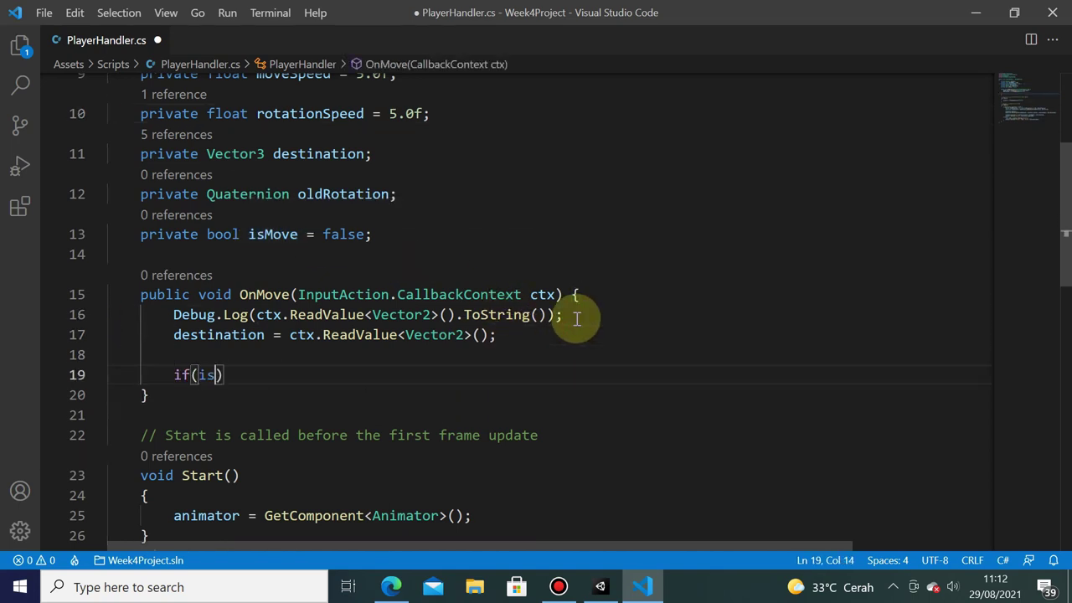
pyautogui.write('Move == f')
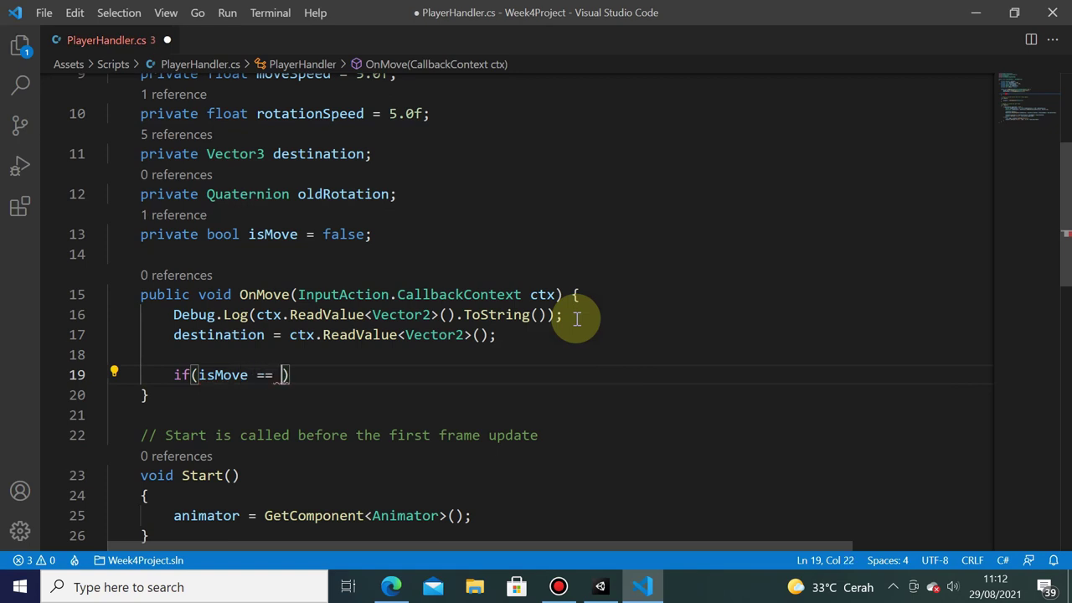
pyautogui.write('alse')
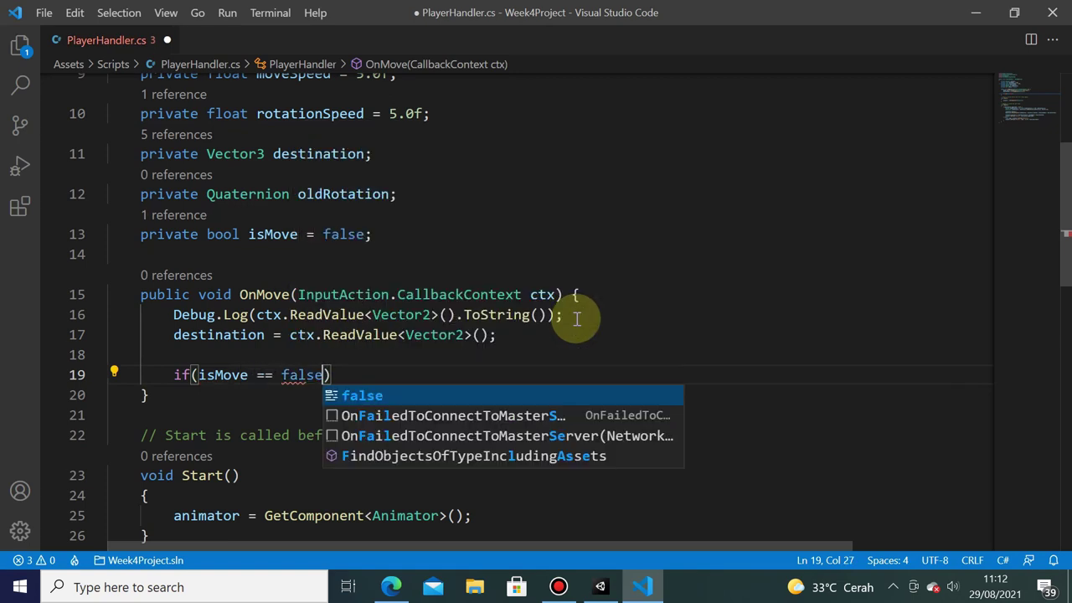
pyautogui.write(') {')
pyautogui.press('Return')
# - Inside the block, set isMove = true and oldRotation = transform.rotation
pyautogui.write('sM')
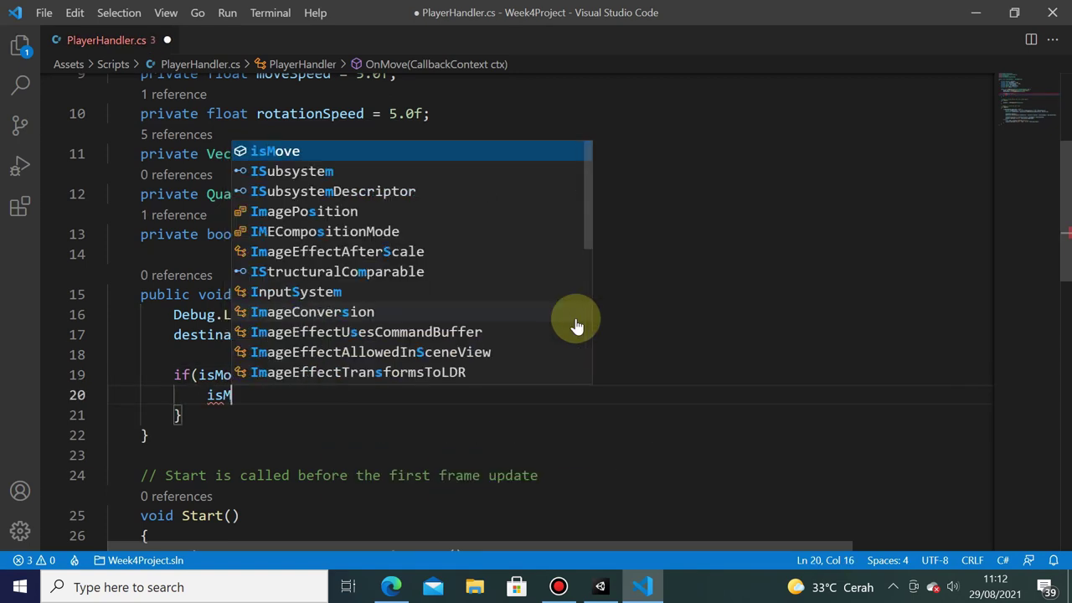
pyautogui.write('ove = true;')
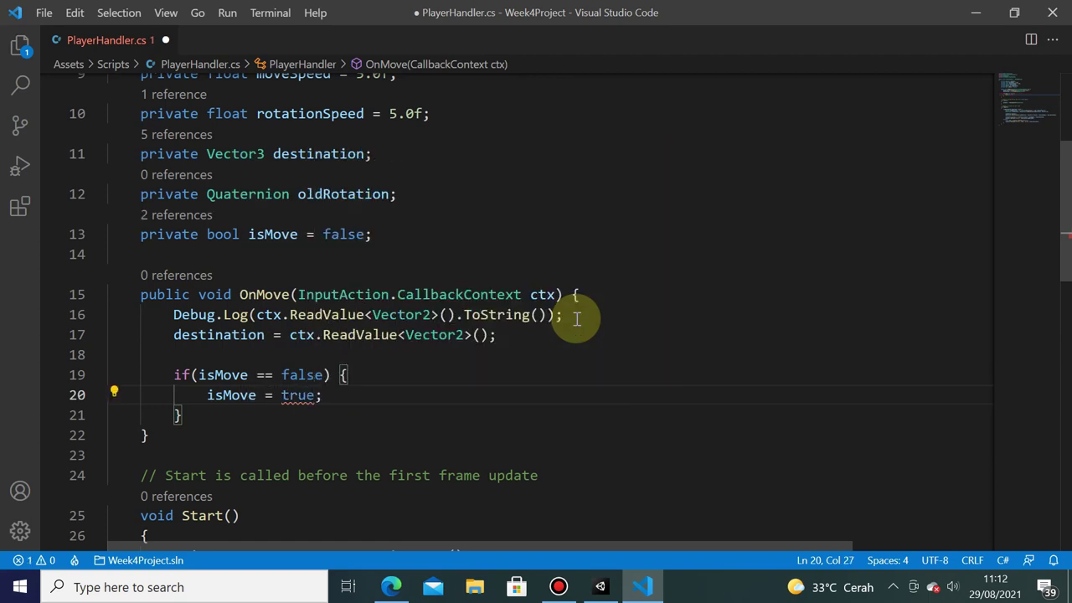
pyautogui.press('Return')
pyautogui.write('o')
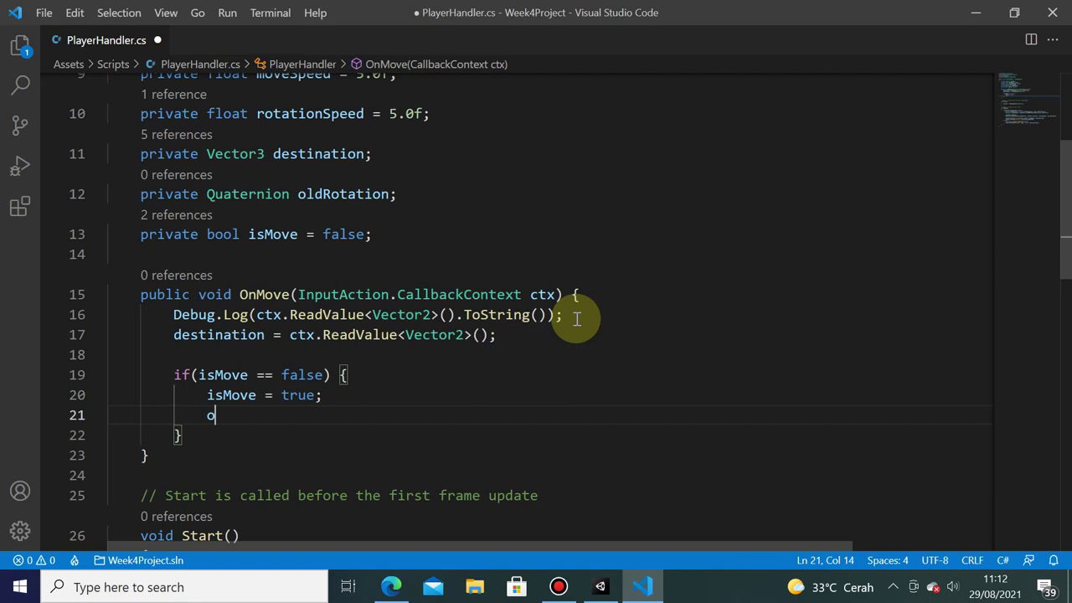
pyautogui.write('ld')
pyautogui.press('Tab')
pyautogui.write('tr')
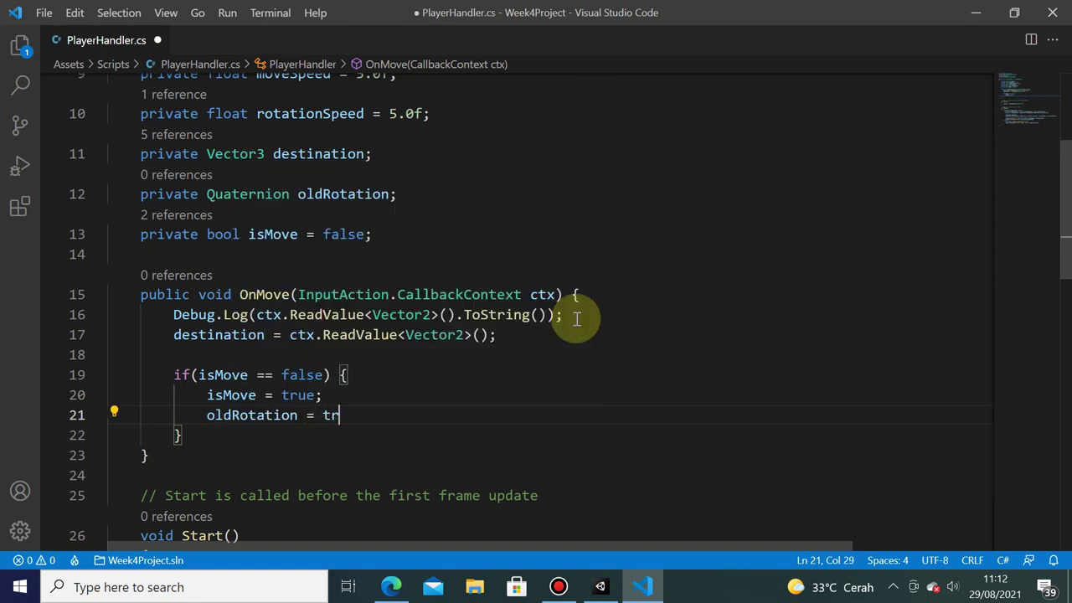
pyautogui.write('ansform.ro')
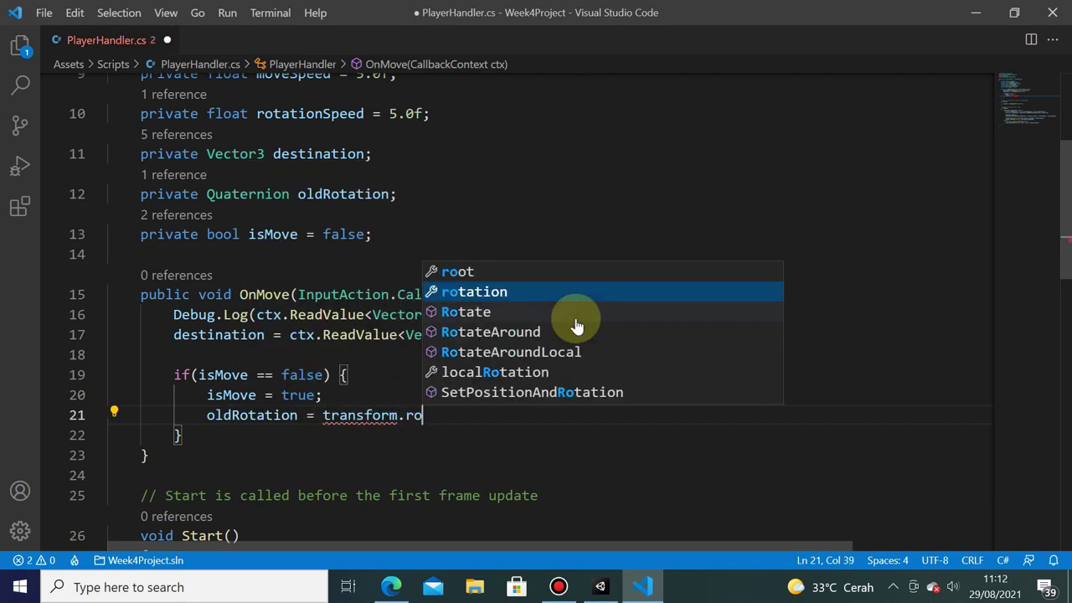
pyautogui.write('t')
pyautogui.press('Tab')
pyautogui.write(';')
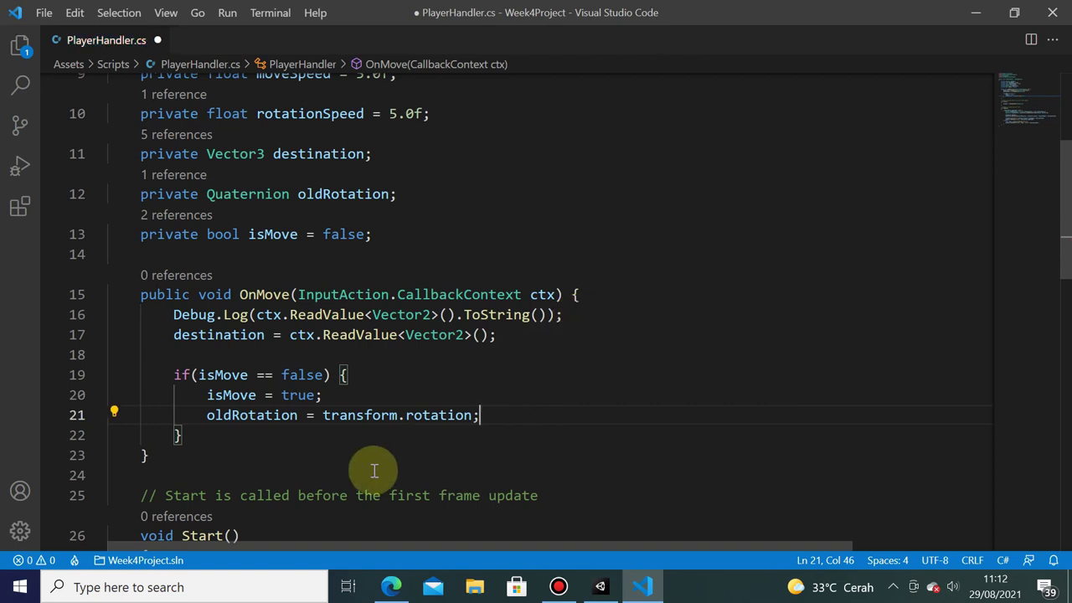
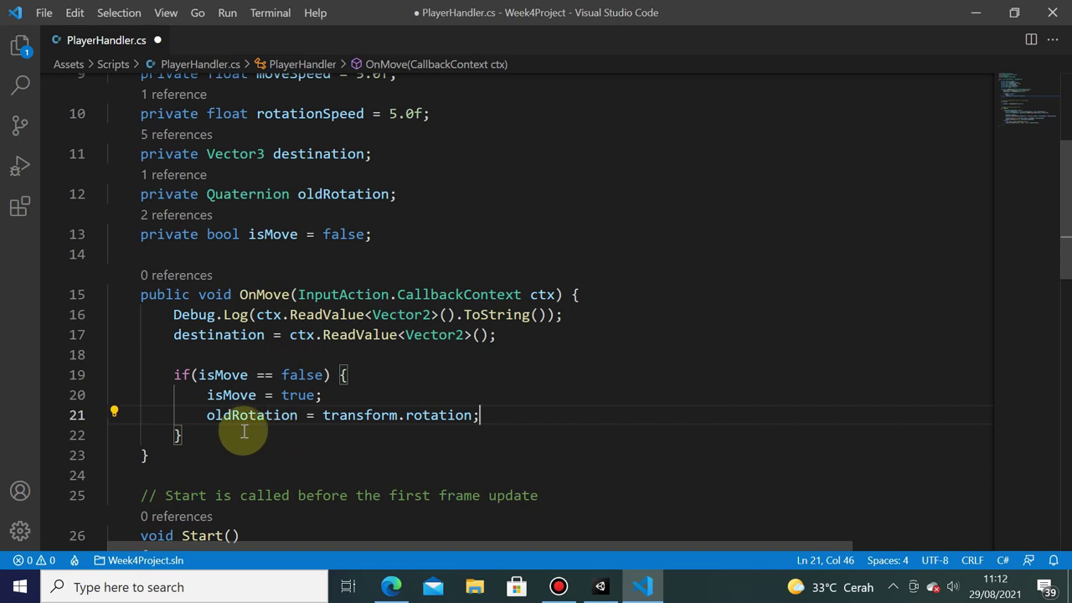
# - Review PlayerHandler.cs's rotation and isMove logic, highlighting oldRotation and lookRotation
pyautogui.moveTo(323, 415); pyautogui.dragTo(495, 407)
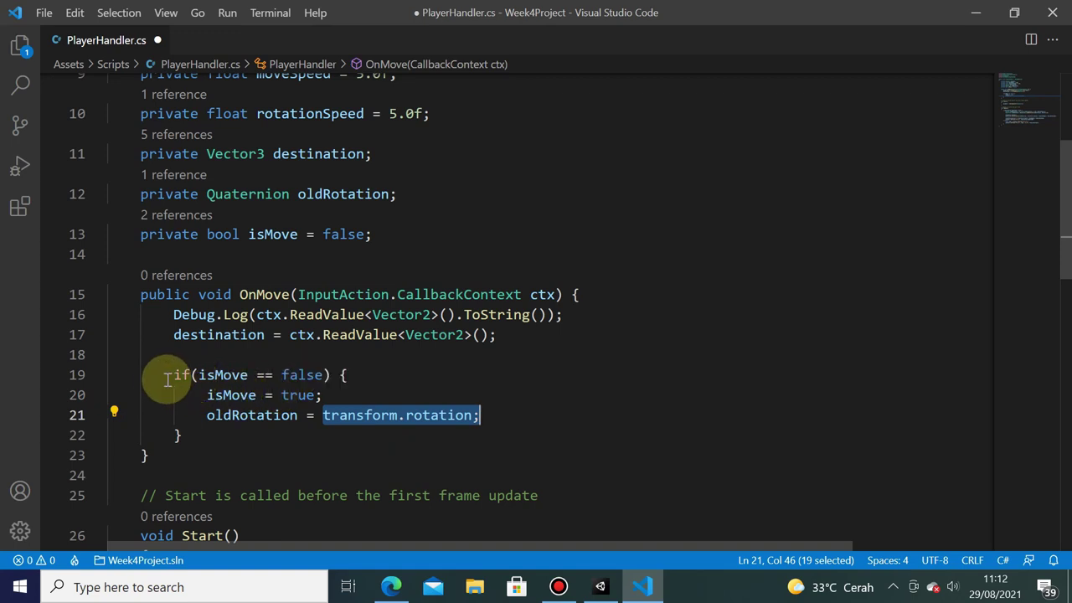
pyautogui.moveTo(173, 375); pyautogui.dragTo(356, 399)
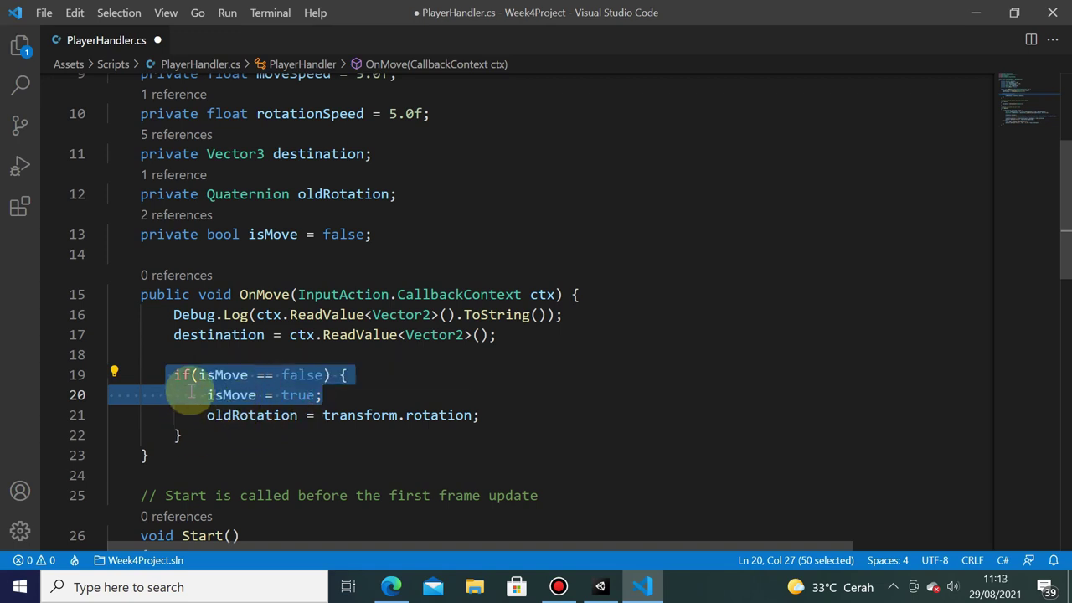
pyautogui.moveTo(175, 374); pyautogui.dragTo(181, 435)
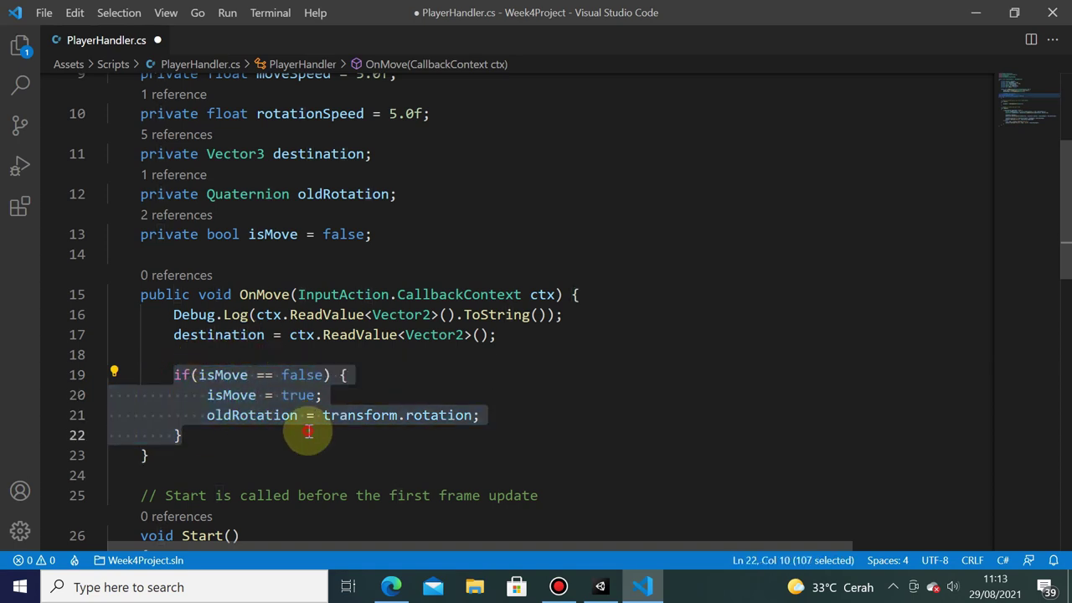
pyautogui.press('Escape')
pyautogui.doubleClick(230, 415)
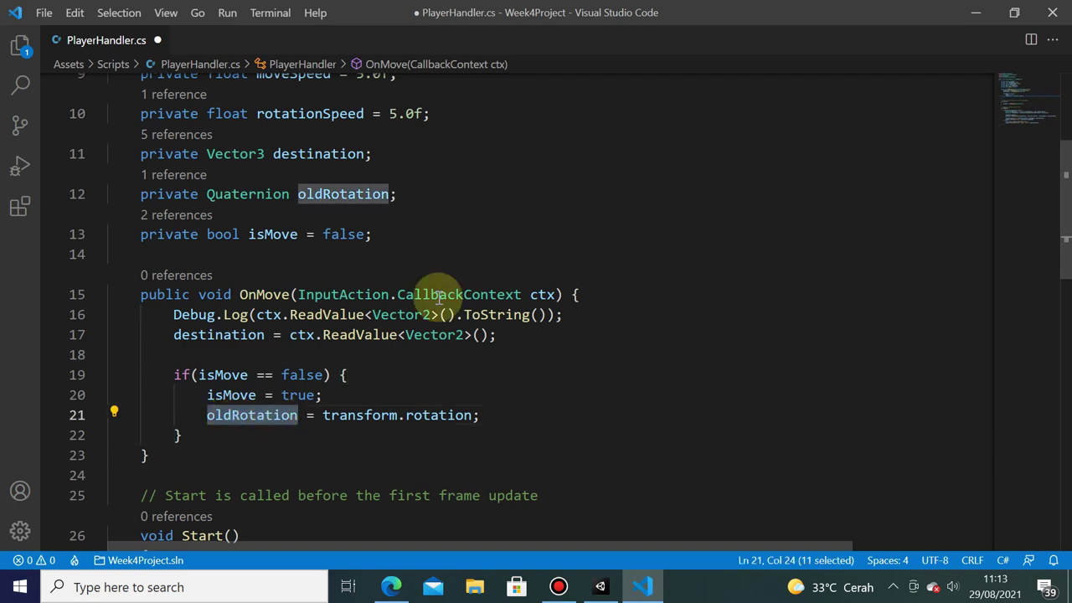
pyautogui.scroll(-3, 495, 251)
pyautogui.scroll(-2, 499, 252)
pyautogui.scroll(-2, 469, 335)
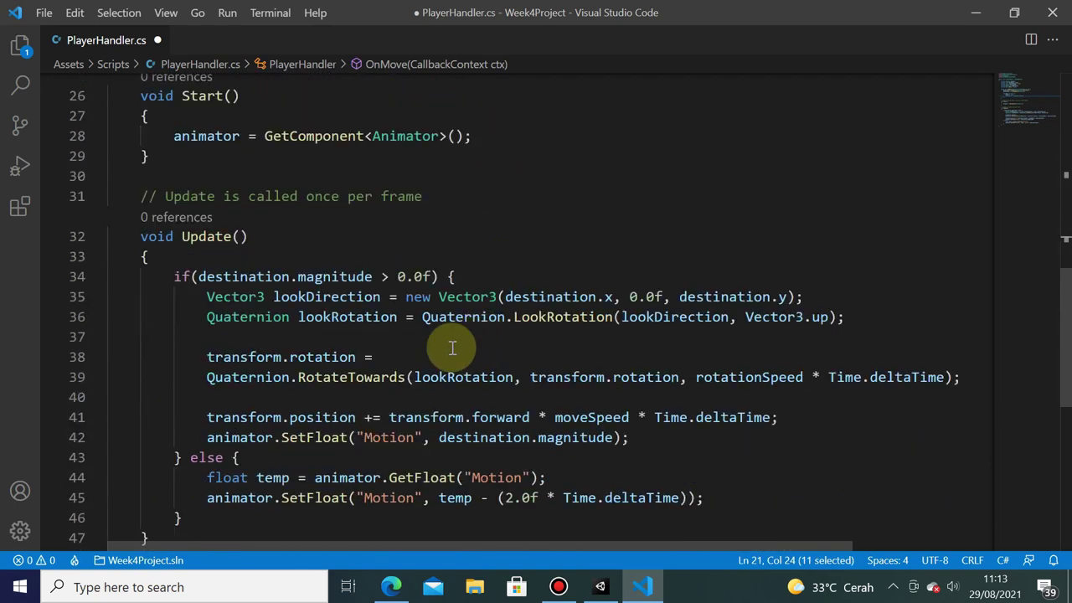
pyautogui.scroll(-3, 344, 382)
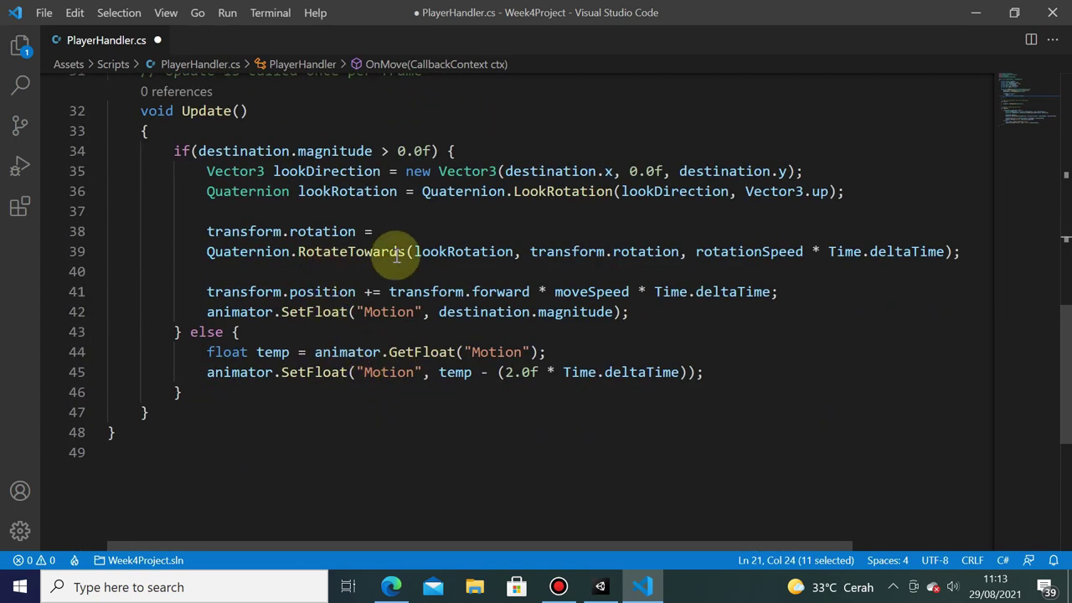
pyautogui.moveTo(414, 251); pyautogui.dragTo(515, 253)
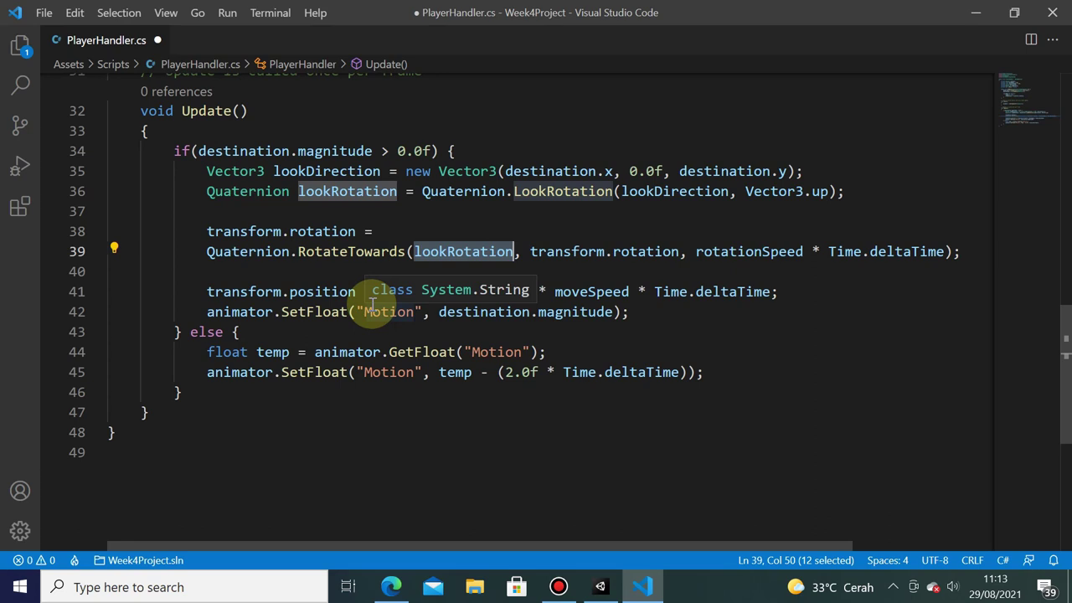
pyautogui.press('Escape')
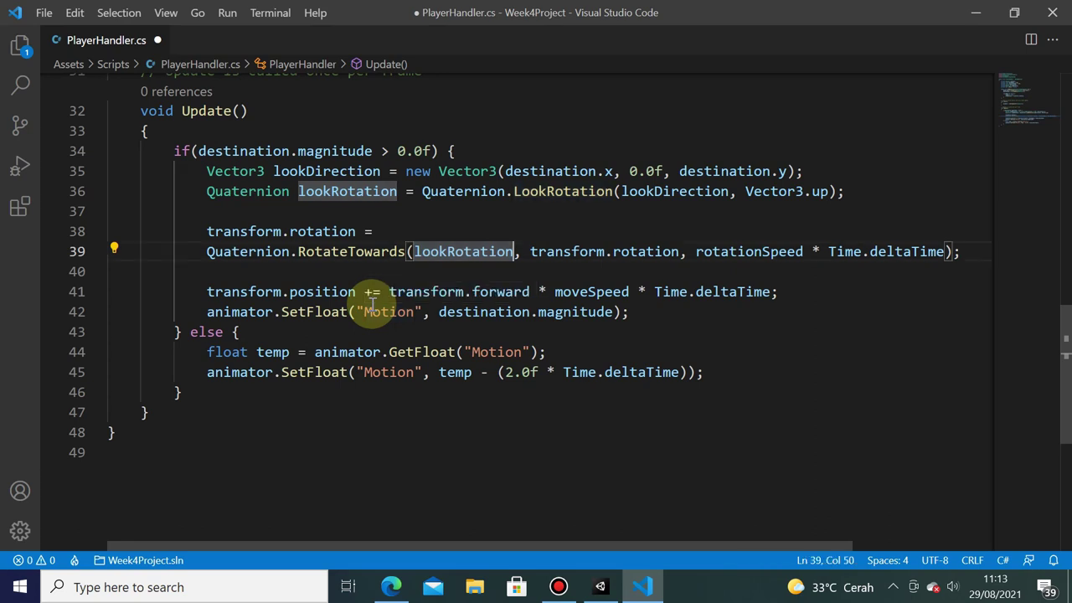
# - Change line 39's RotateTowards target to lookRotation * oldRotation and save
pyautogui.click(514, 238)
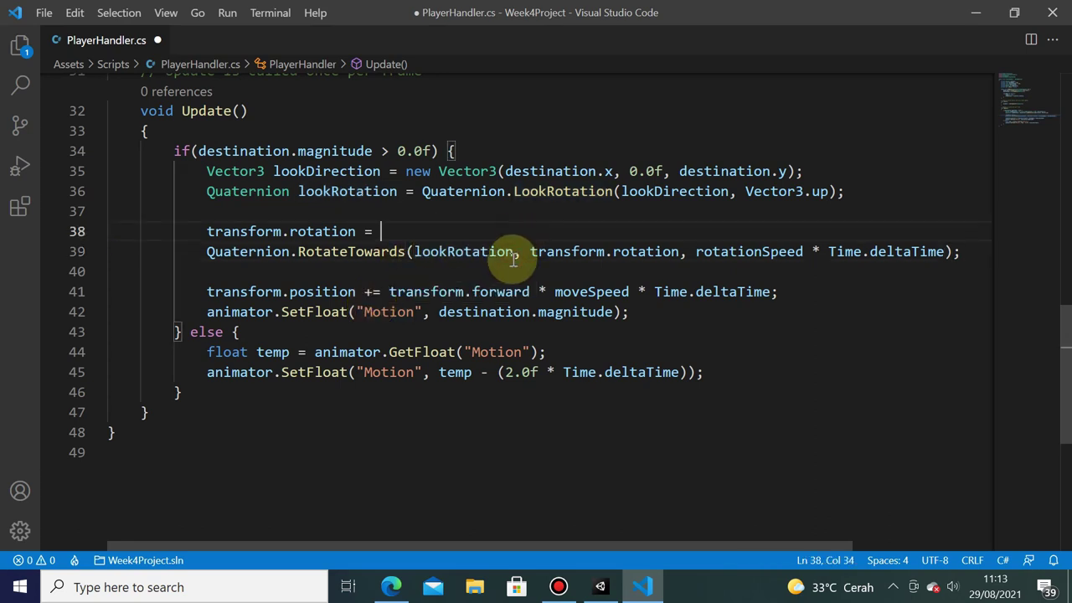
pyautogui.click(512, 256)
pyautogui.write('* ')
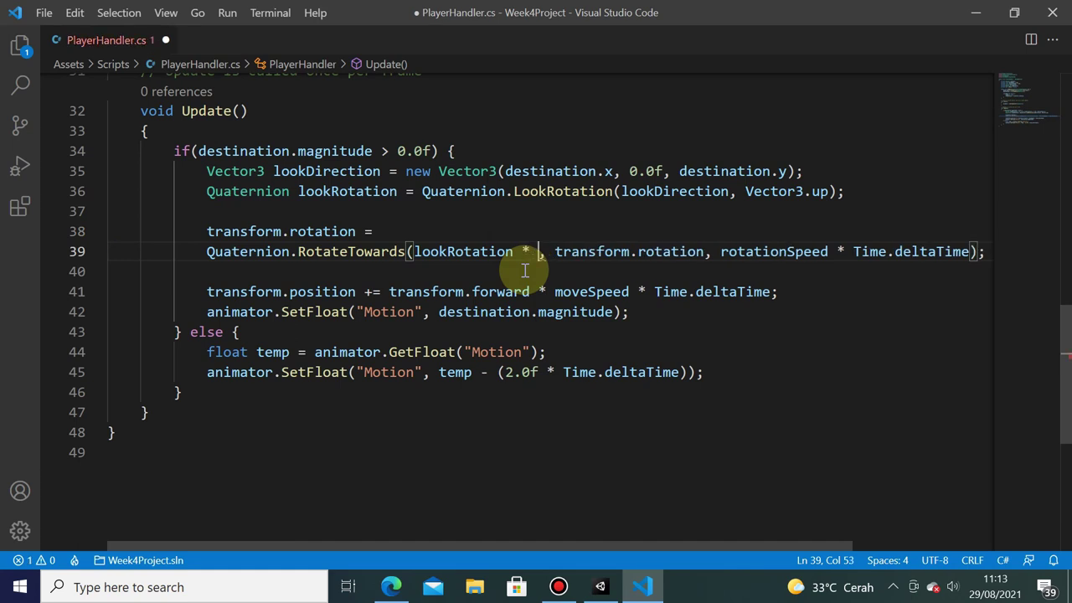
pyautogui.write('oldR')
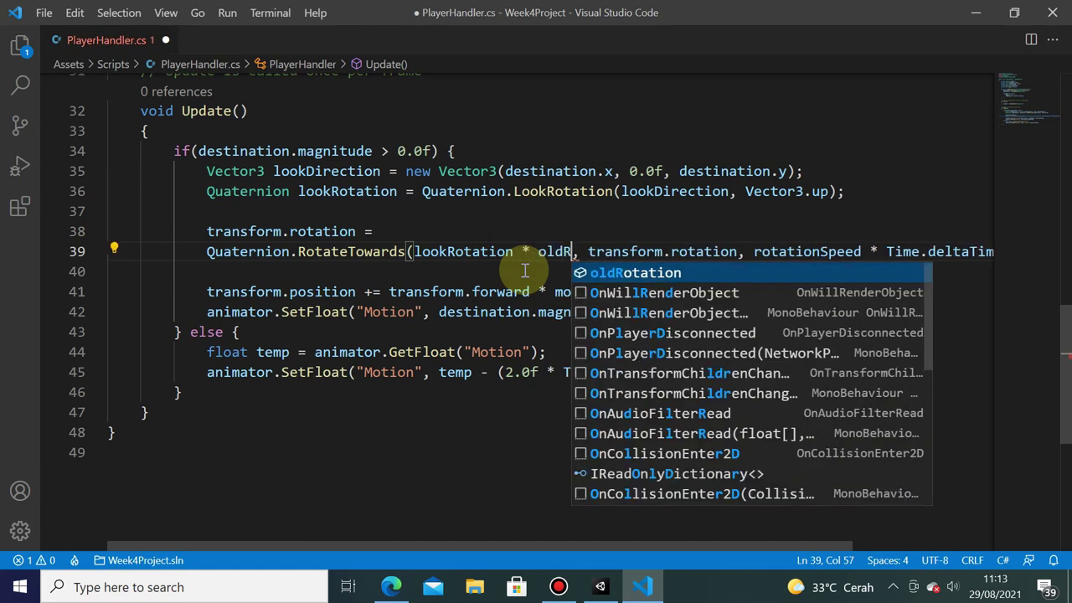
pyautogui.press('Tab')
pyautogui.hotkey('ctrl', 's')
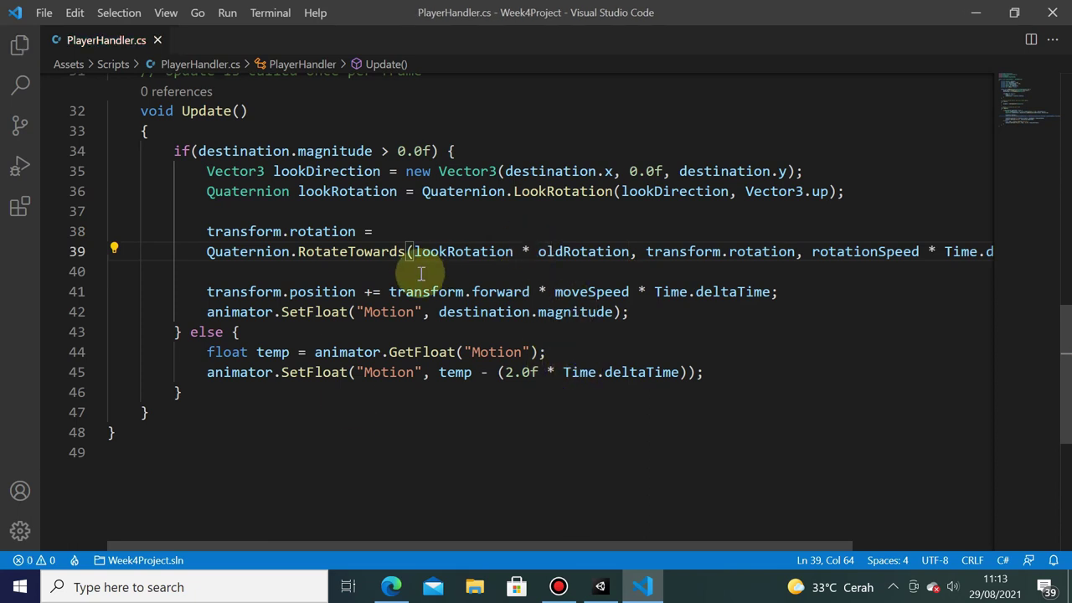
# - Add 'isMove = false;' to Update's else branch and save the script
pyautogui.scroll(3, 419, 302)
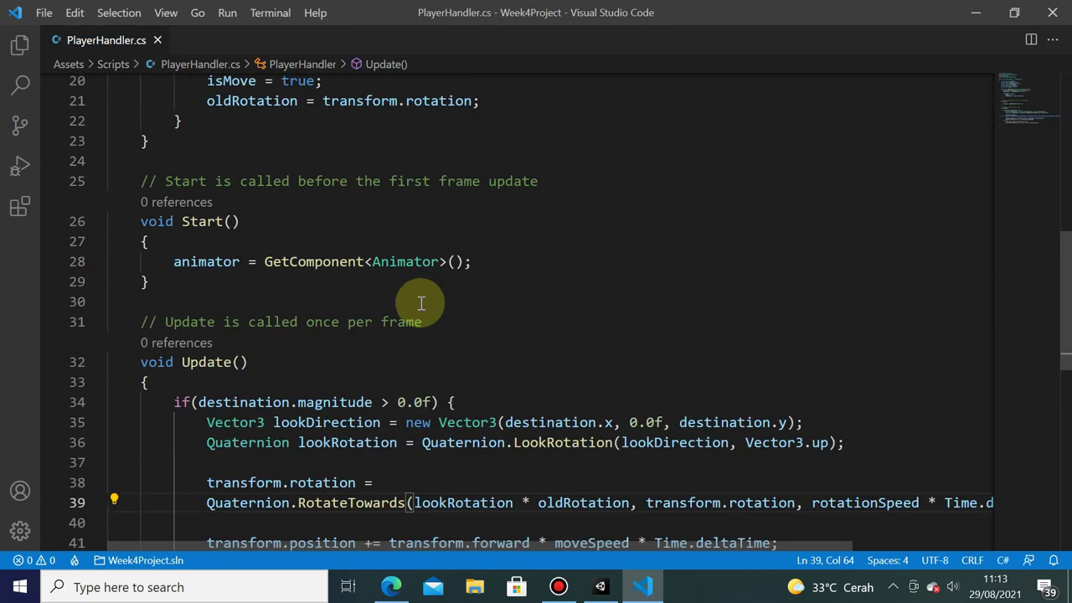
pyautogui.scroll(1, 243, 241)
pyautogui.scroll(-5, 419, 249)
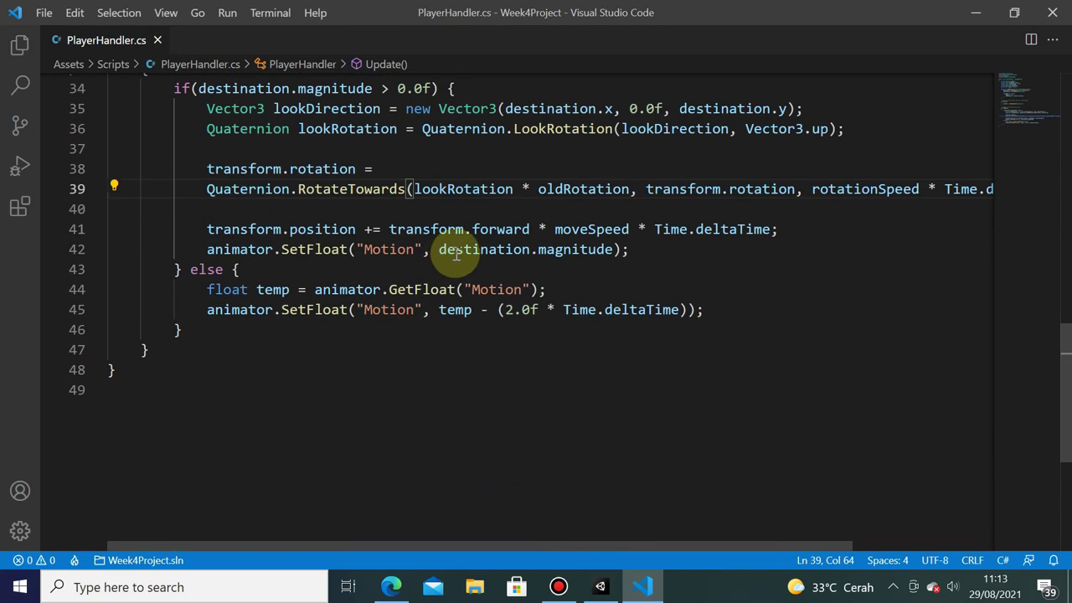
pyautogui.scroll(2, 289, 265)
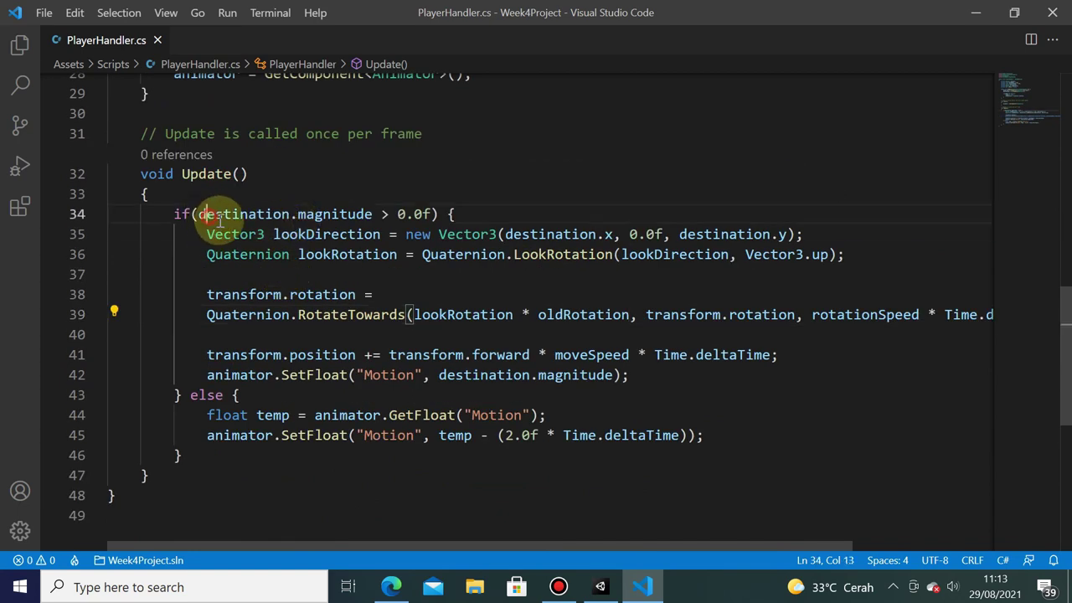
pyautogui.moveTo(200, 214); pyautogui.dragTo(374, 213)
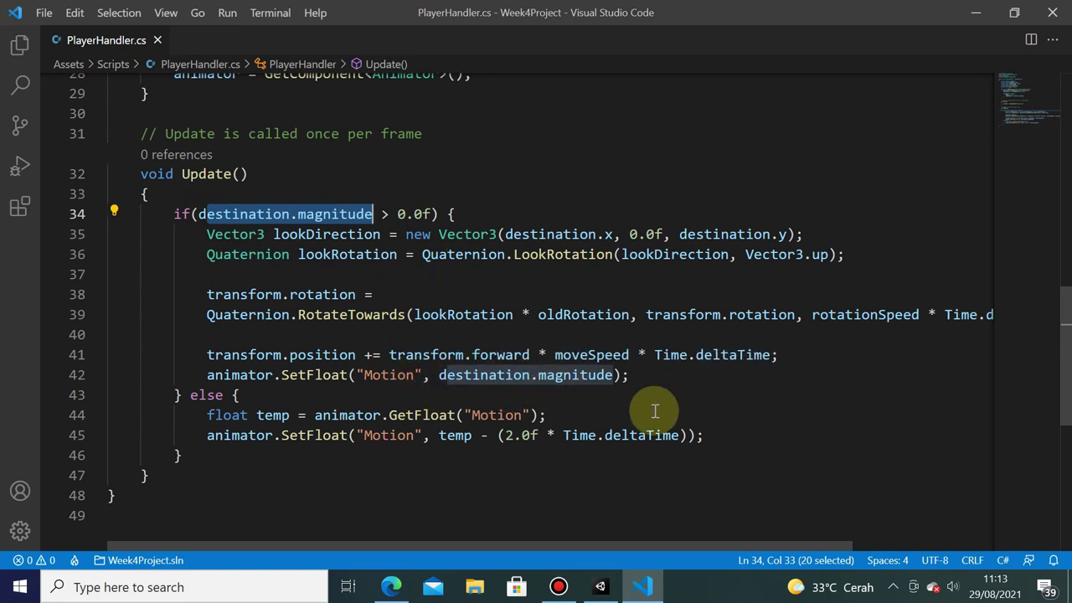
pyautogui.click(615, 405)
pyautogui.press('Return')
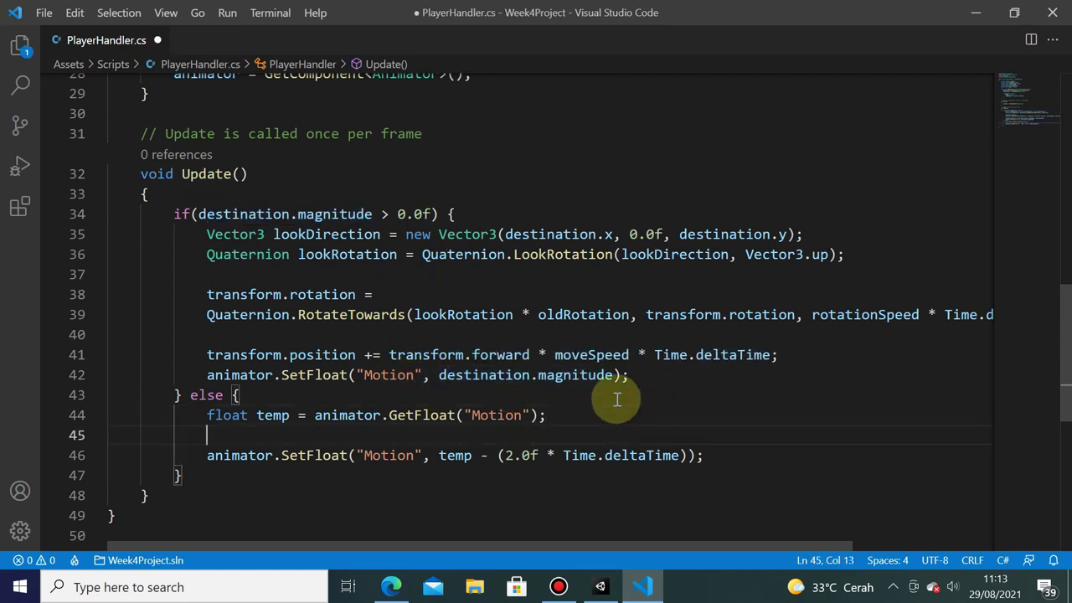
pyautogui.write('is')
pyautogui.press('Tab')
pyautogui.write('= fa')
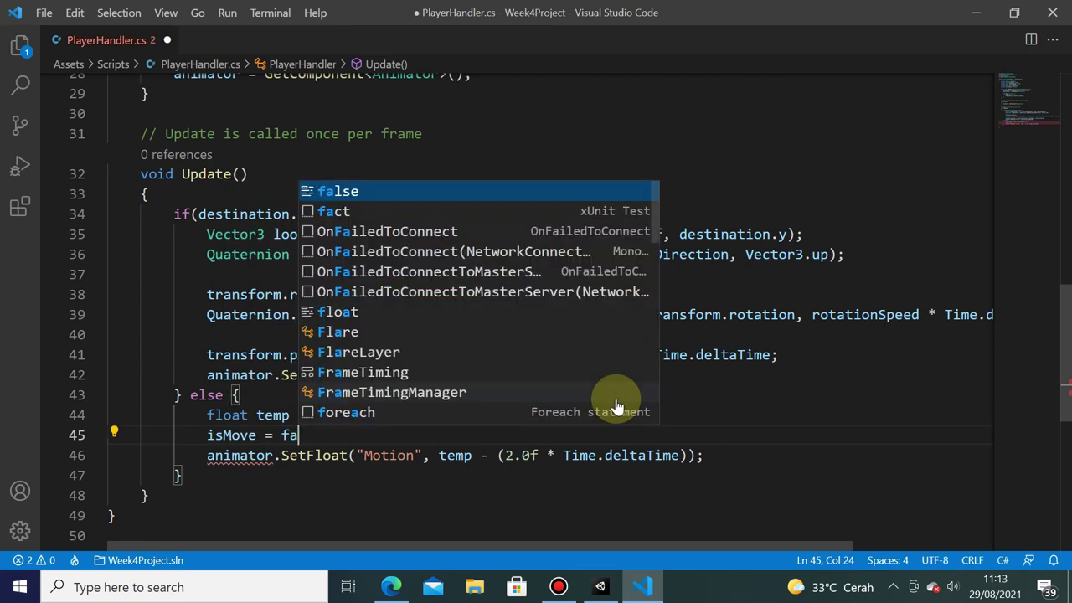
pyautogui.press('Tab')
pyautogui.write(';')
pyautogui.hotkey('ctrl', 's')
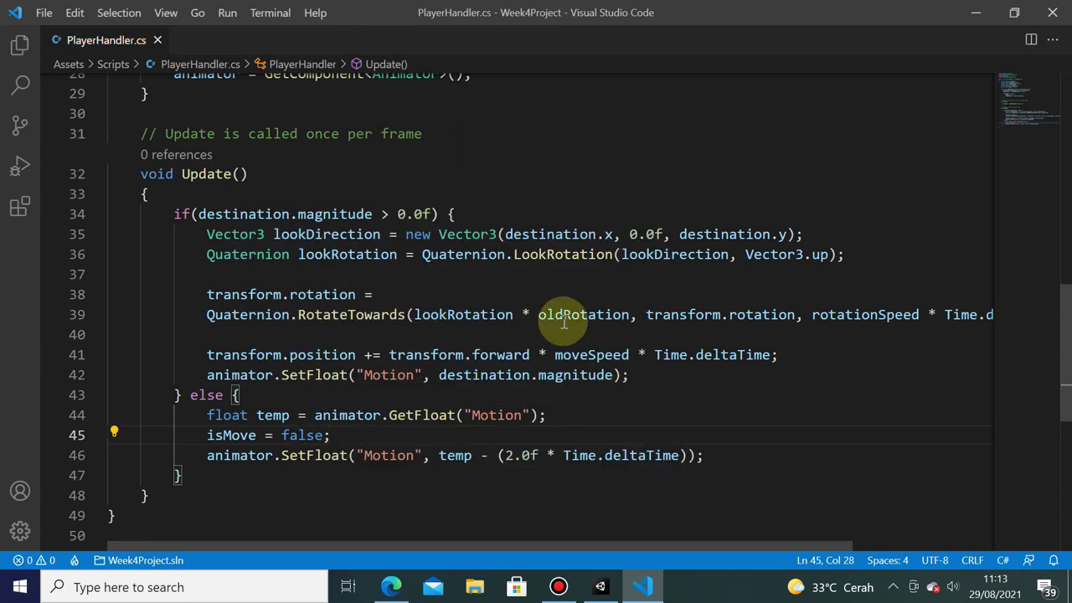
pyautogui.click(601, 586)
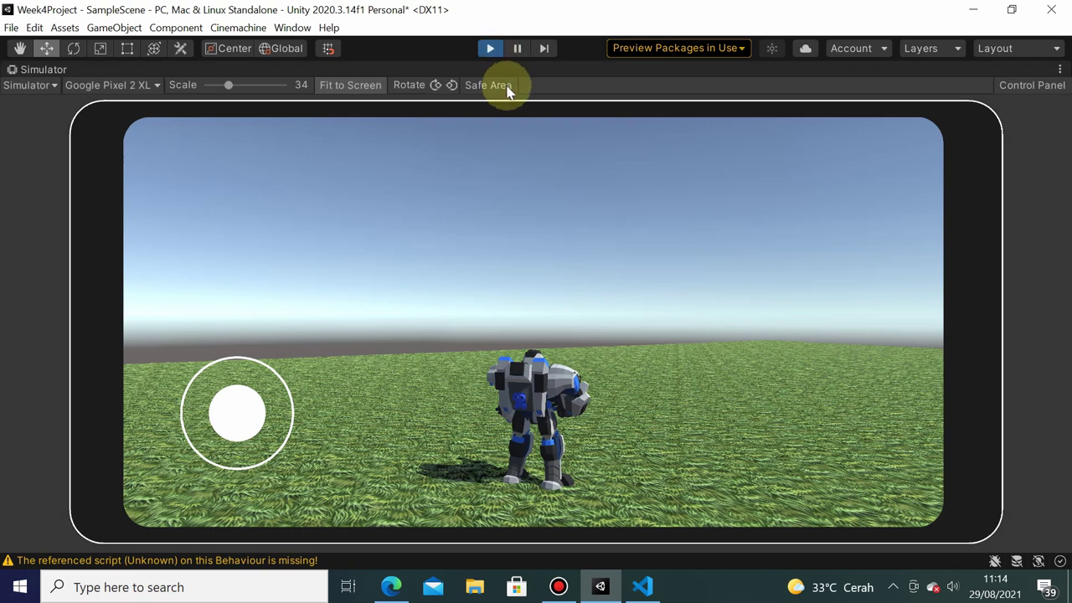
# - Stop the running game and maximize the Simulator view
pyautogui.click(491, 49)
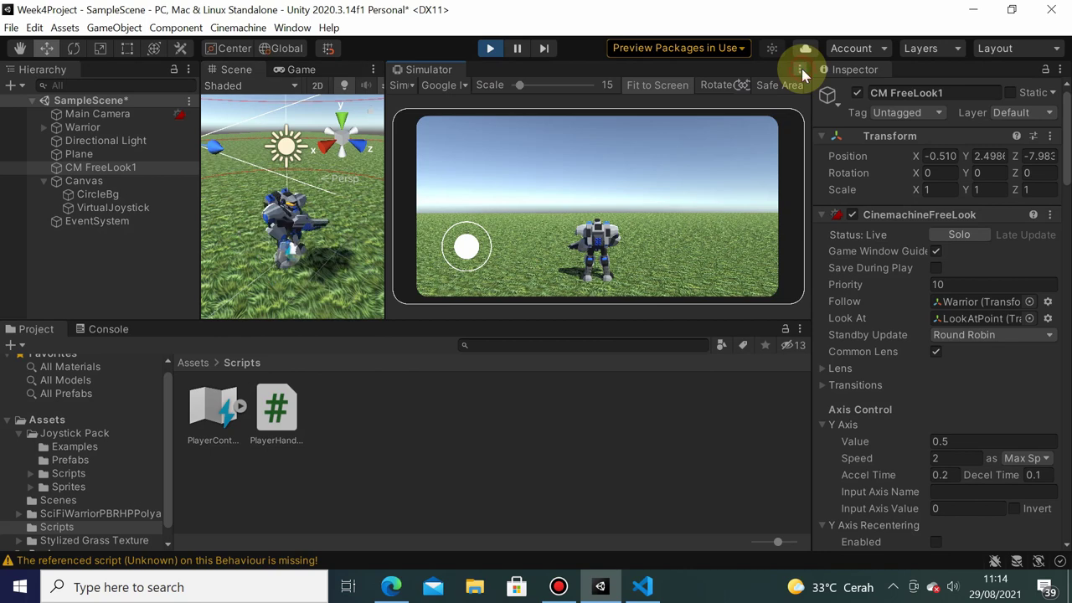
pyautogui.click(802, 69)
pyautogui.click(810, 113)
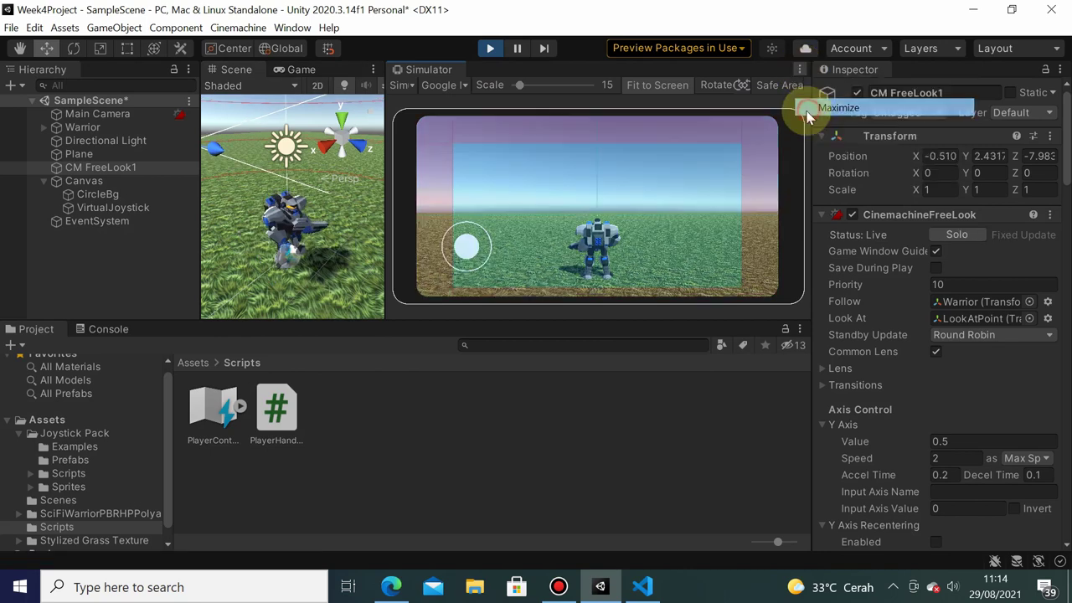
# - Push the joystick right and forward to turn the robot and walk it
pyautogui.moveTo(267, 415); pyautogui.dragTo(312, 408)
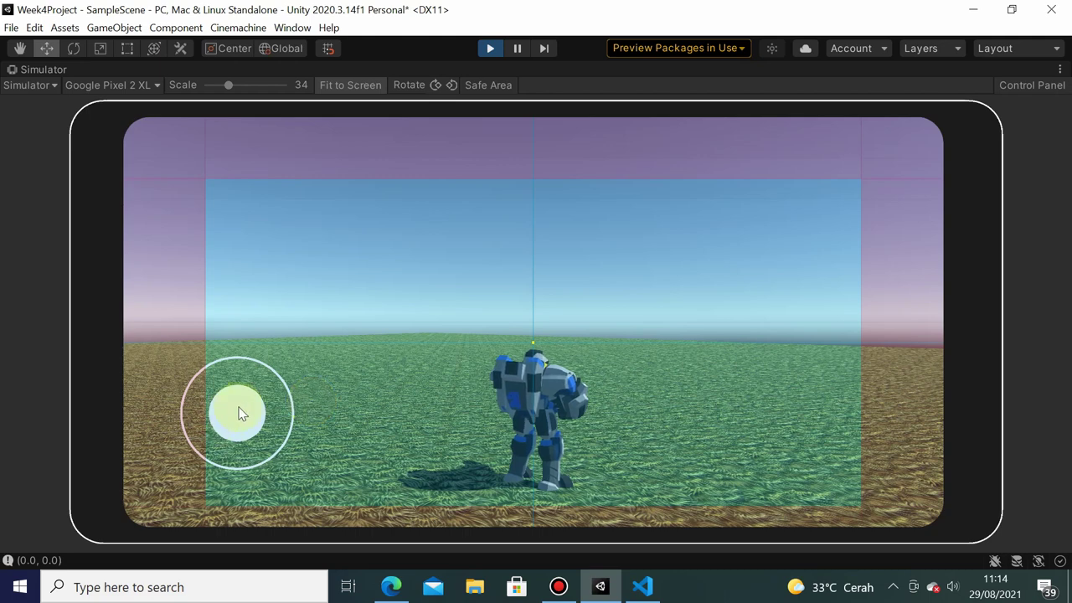
pyautogui.moveTo(239, 381); pyautogui.dragTo(239, 352)
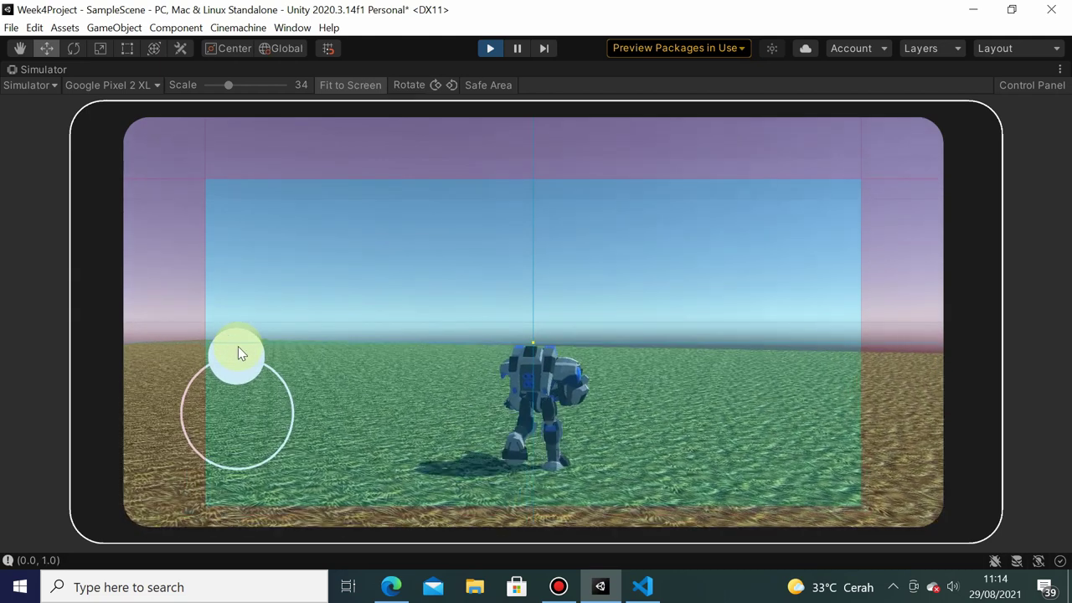
pyautogui.moveTo(239, 347); pyautogui.dragTo(241, 348)
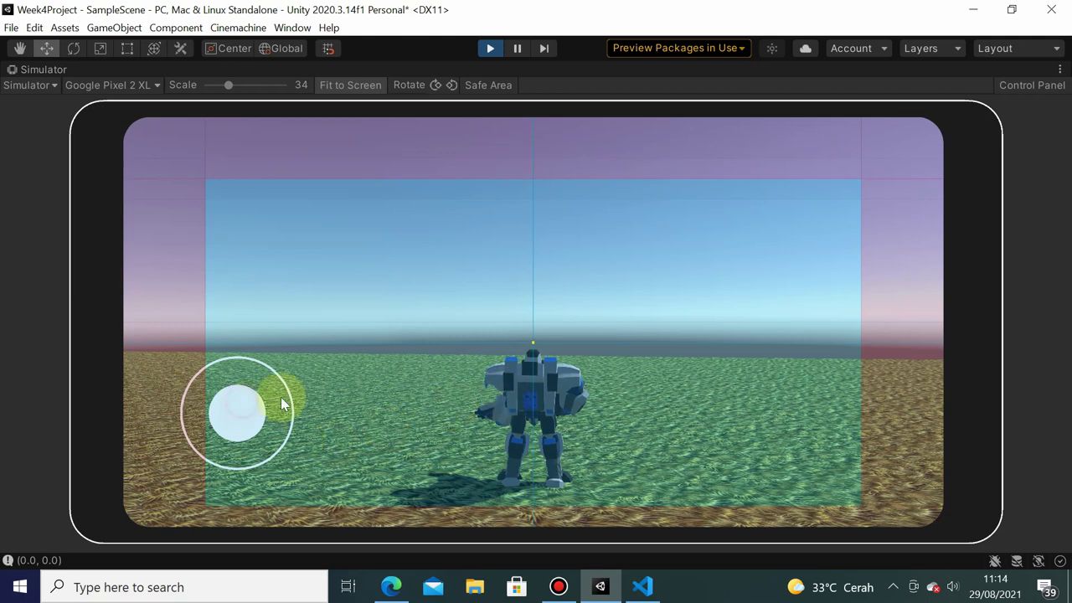
pyautogui.moveTo(282, 402); pyautogui.dragTo(317, 408)
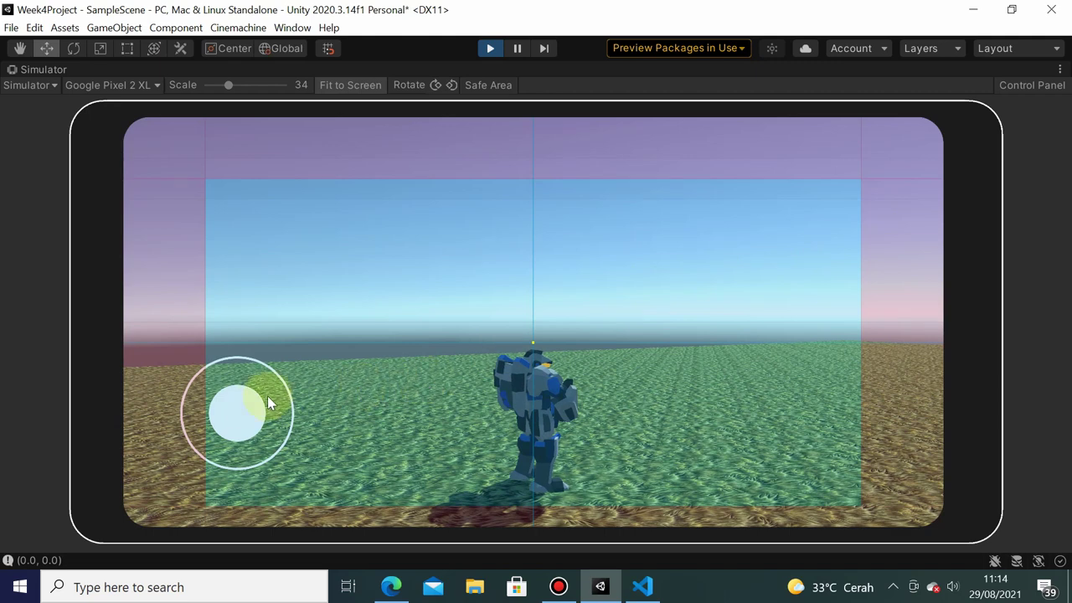
pyautogui.click(241, 408)
pyautogui.moveTo(242, 408); pyautogui.dragTo(243, 350)
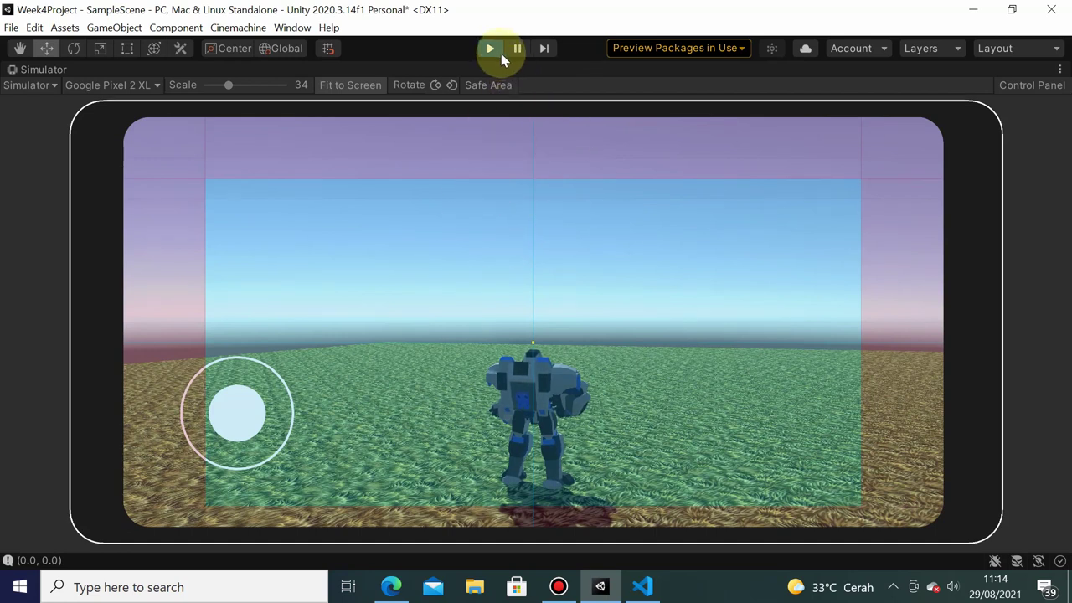
pyautogui.click(580, 288)
# - Exit Play mode with Ctrl+P to bring back the hierarchy, scene, project and inspector
pyautogui.click(408, 256)
pyautogui.hotkey('ctrl', 'p')
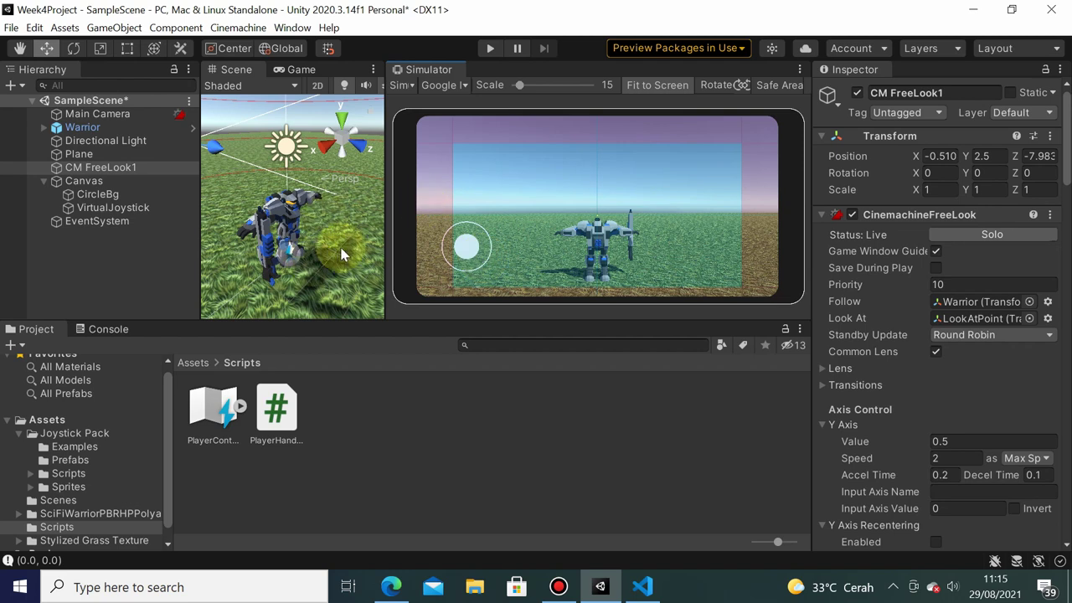
# - Add a UI Image under the Canvas and name it LookAroundArea
pyautogui.click(83, 181)
pyautogui.rightClick(101, 181)
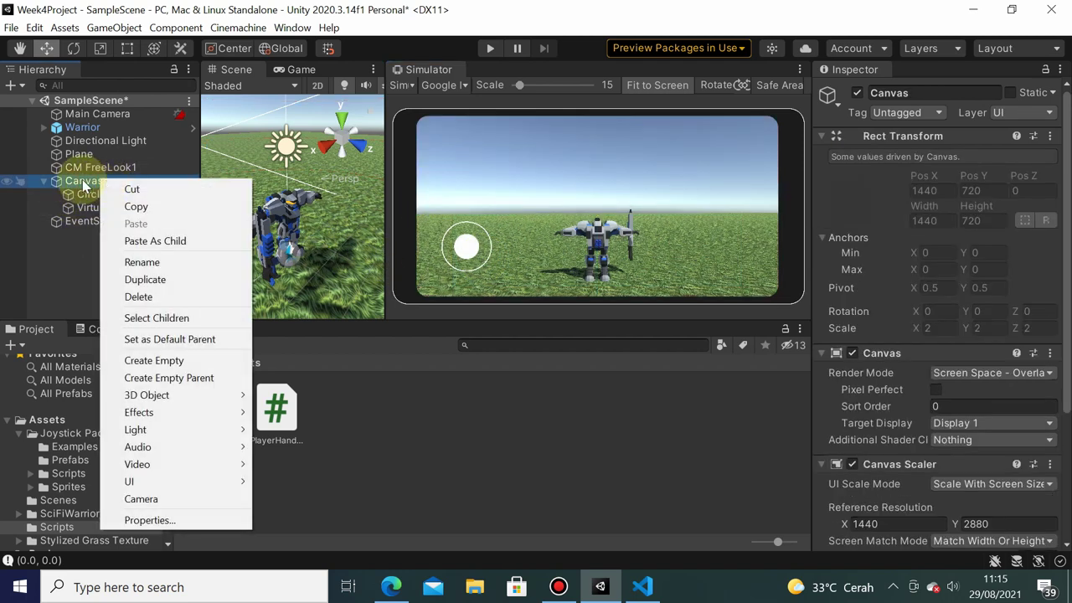
pyautogui.click(102, 183)
pyautogui.rightClick(104, 185)
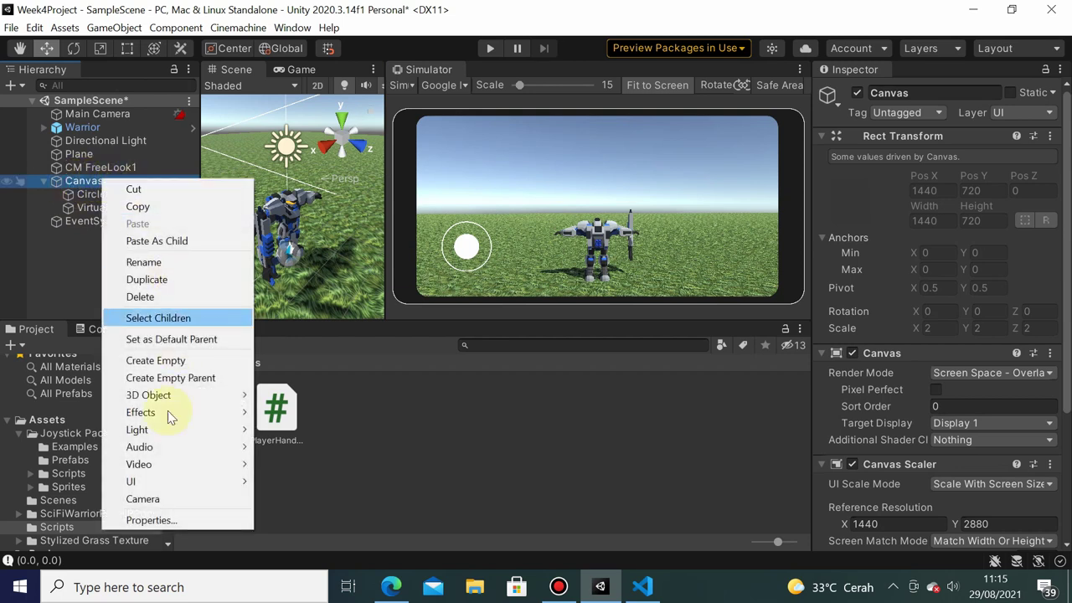
pyautogui.moveTo(191, 479)
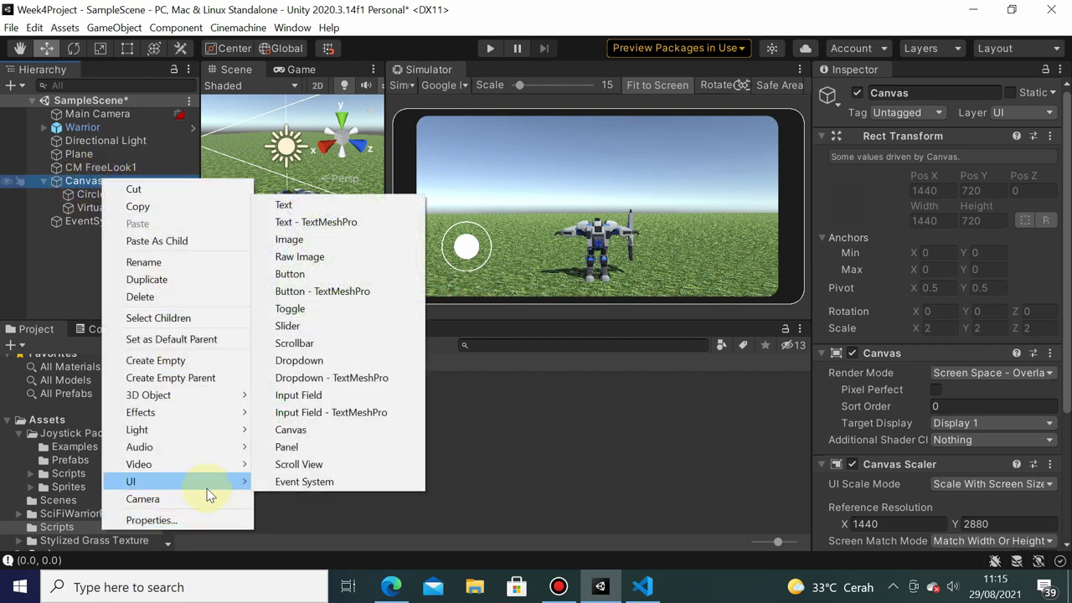
pyautogui.click(390, 239)
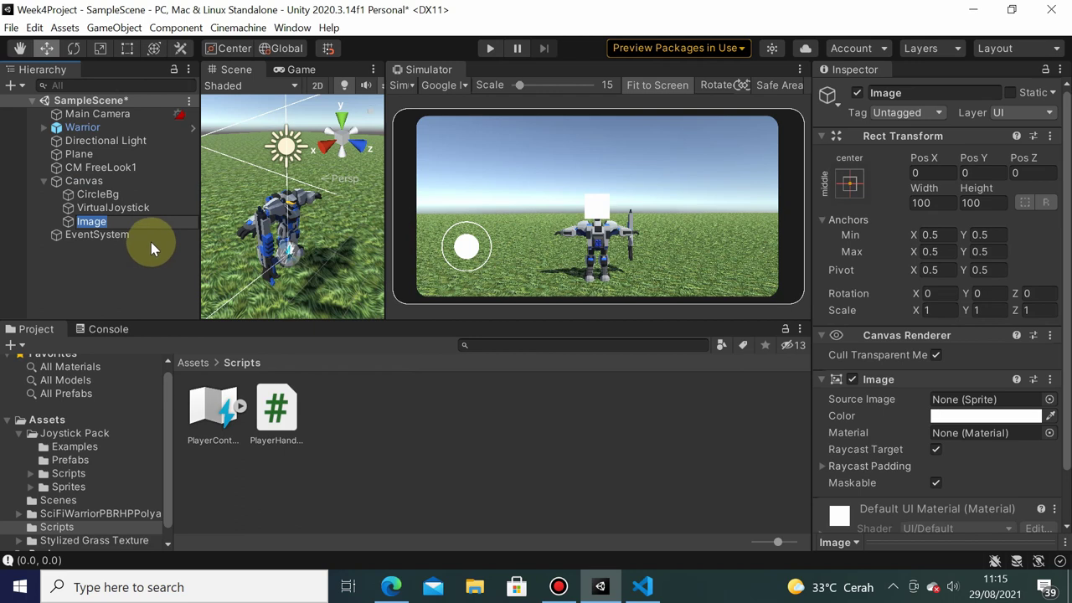
pyautogui.write('LookAr')
pyautogui.write('oundArea')
pyautogui.press('Return')
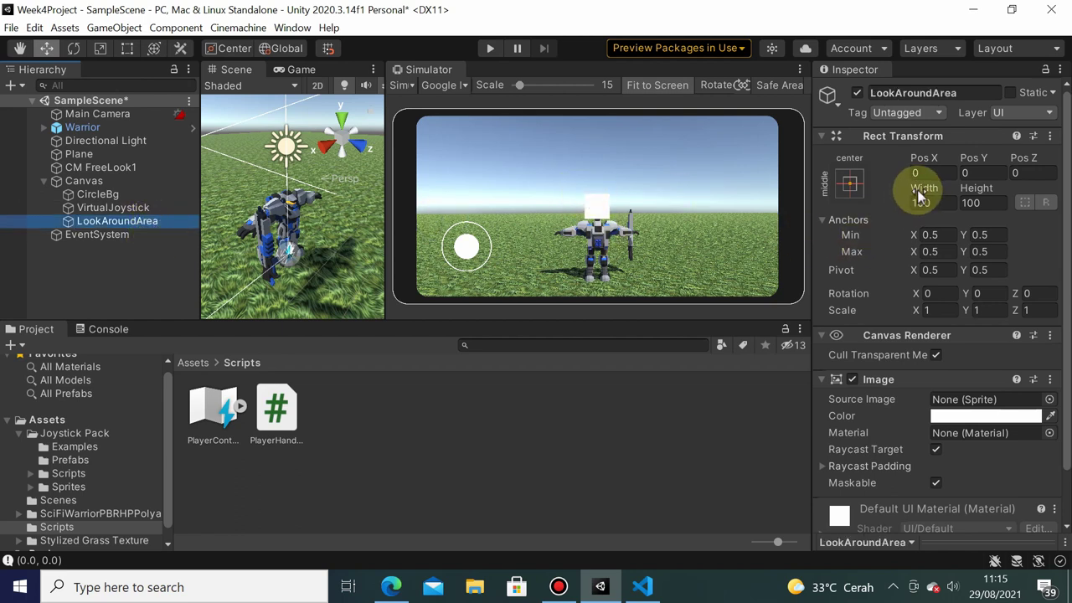
# - Set LookAroundArea to width 1440 and height 2880, matching the Canvas reference resolution
pyautogui.click(114, 182)
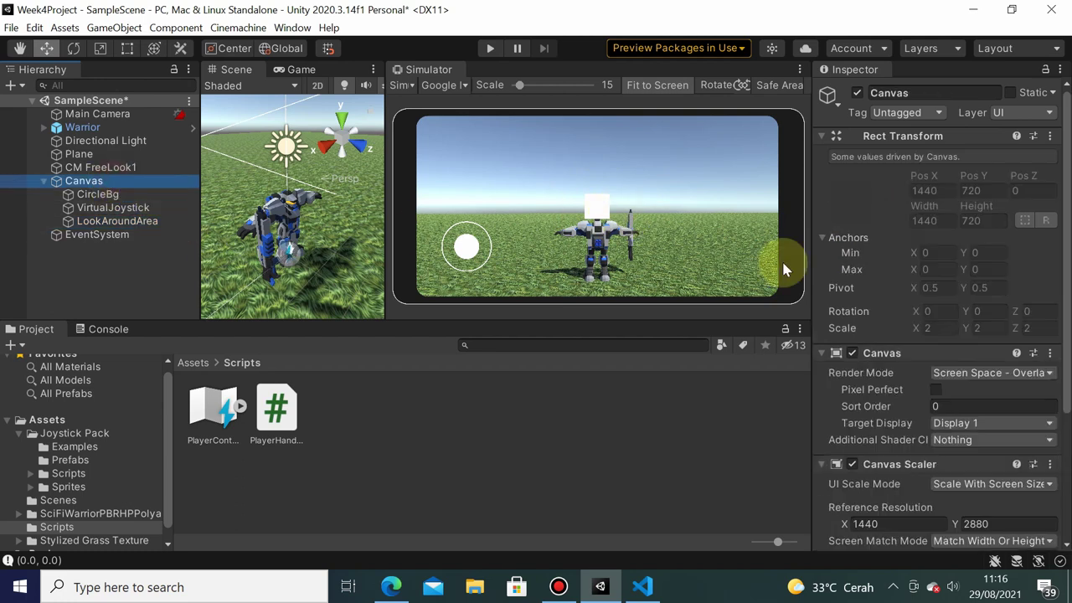
pyautogui.scroll(-3, 1047, 358)
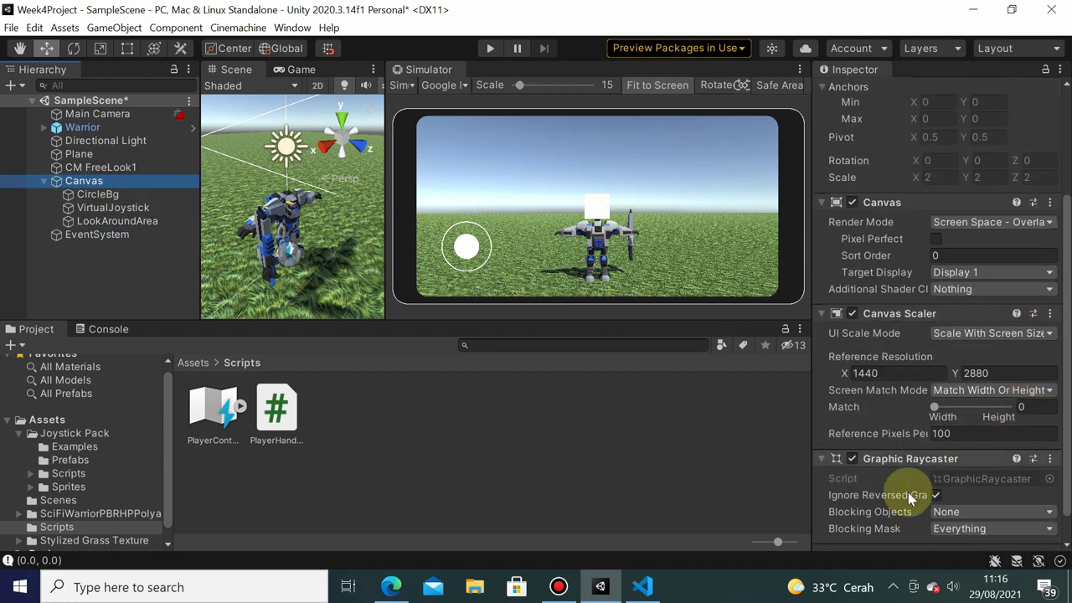
pyautogui.click(867, 372)
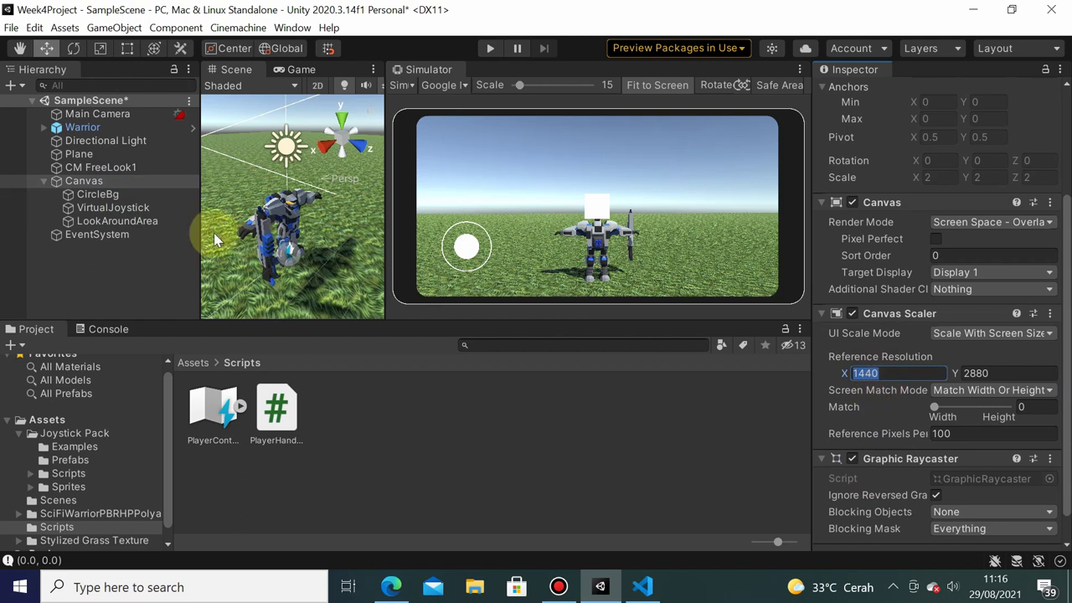
pyautogui.click(134, 226)
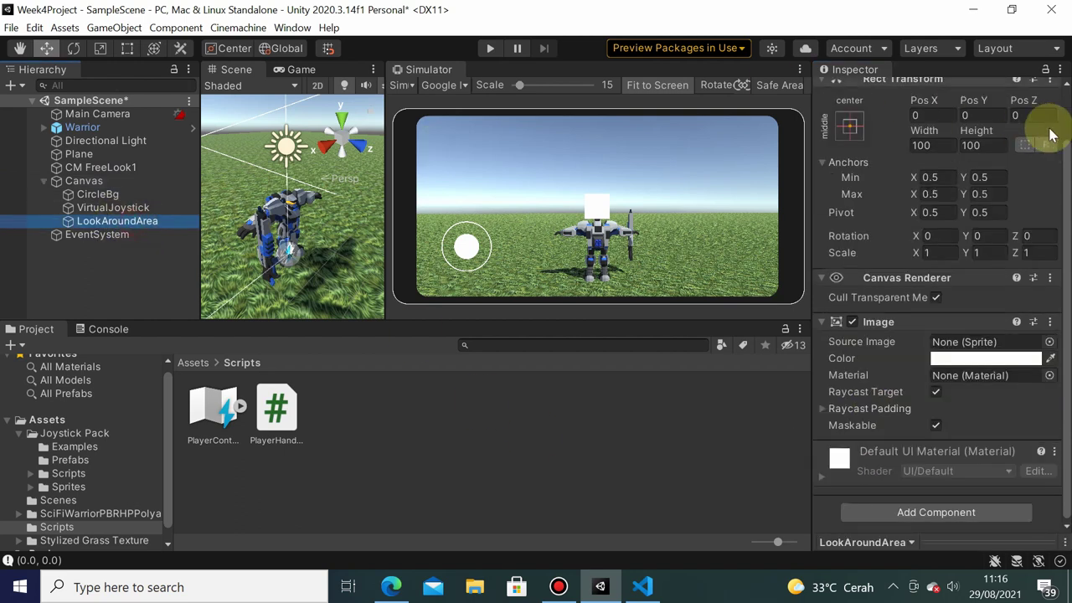
pyautogui.click(932, 145)
pyautogui.write('1440')
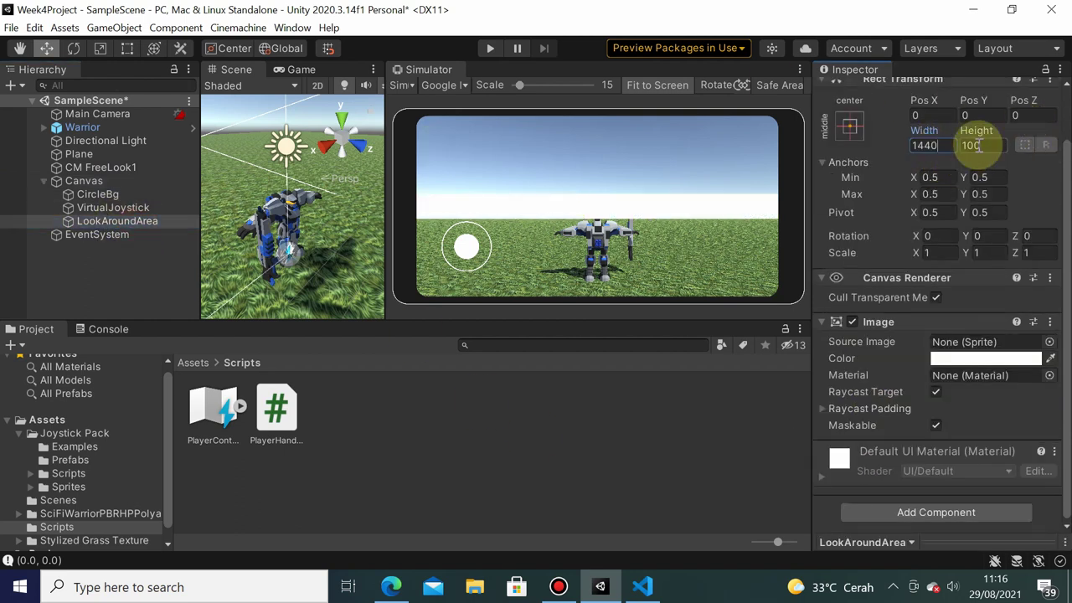
pyautogui.click(976, 146)
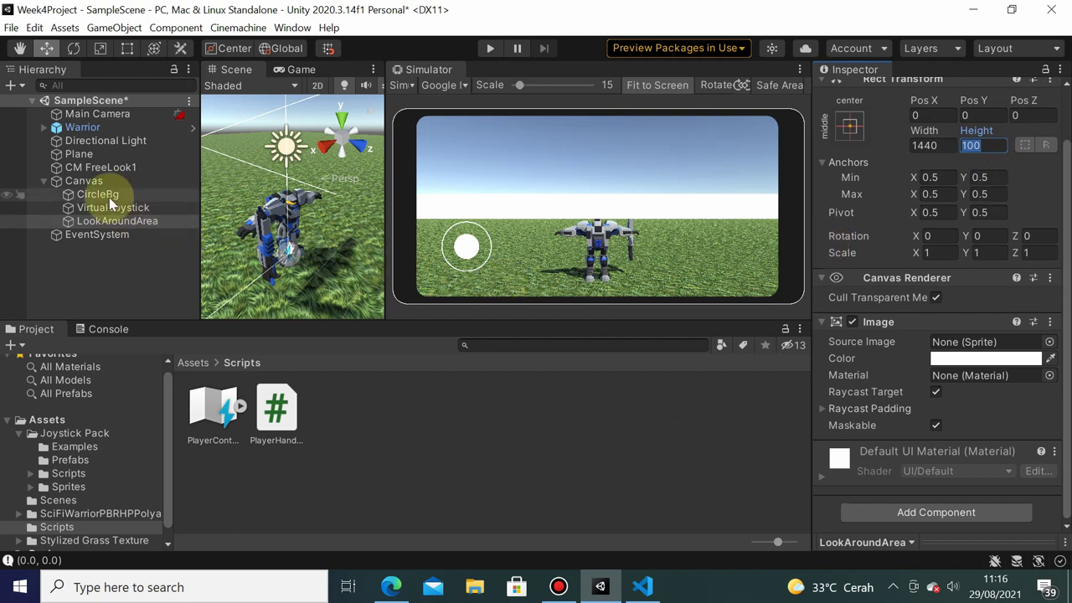
pyautogui.click(83, 181)
pyautogui.click(1009, 471)
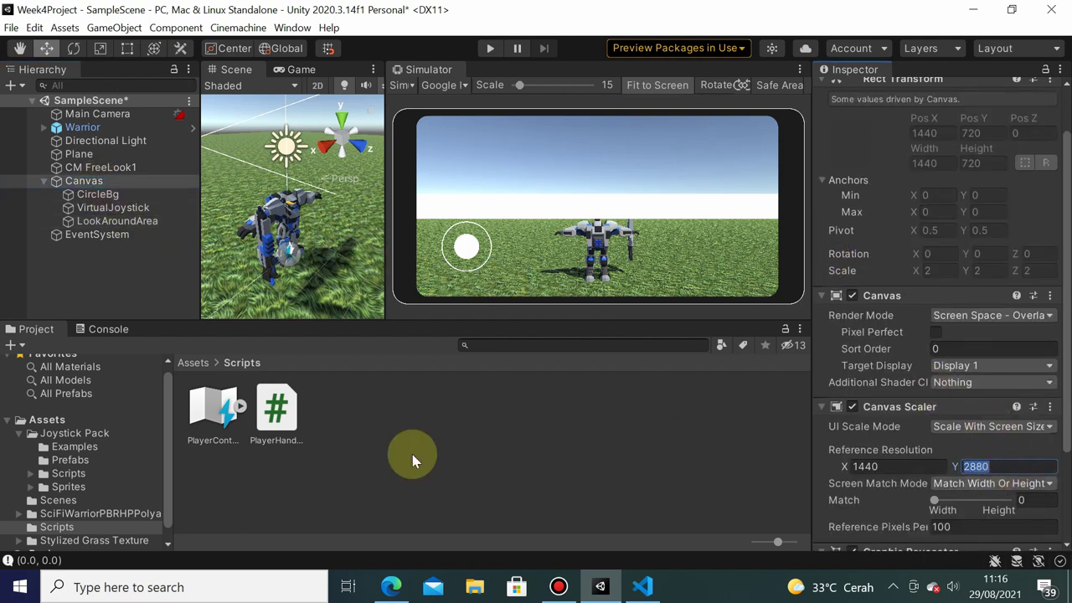
pyautogui.click(109, 221)
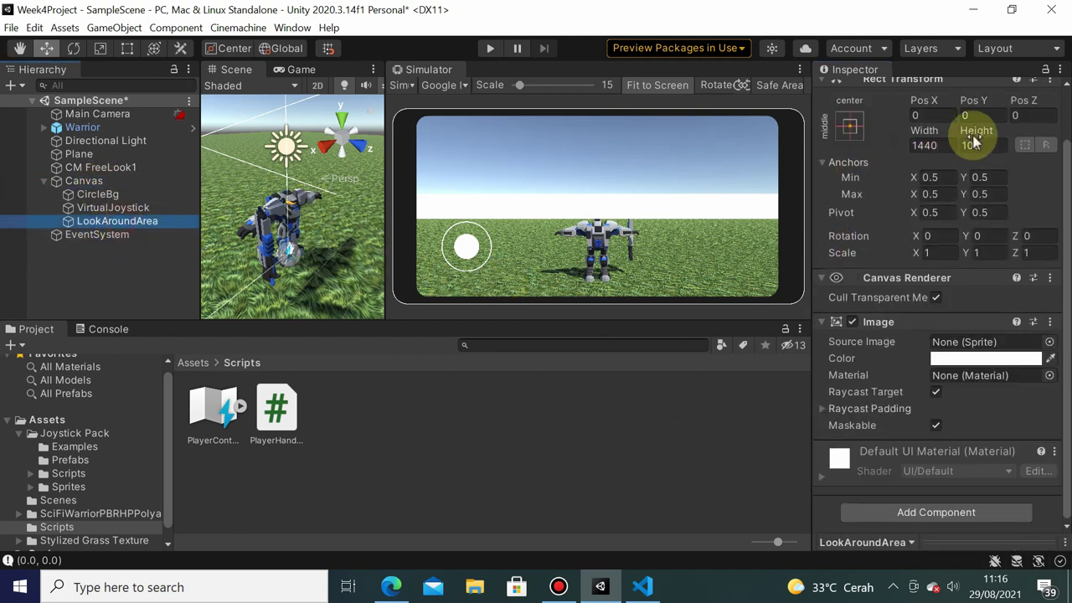
pyautogui.scroll(2, 978, 167)
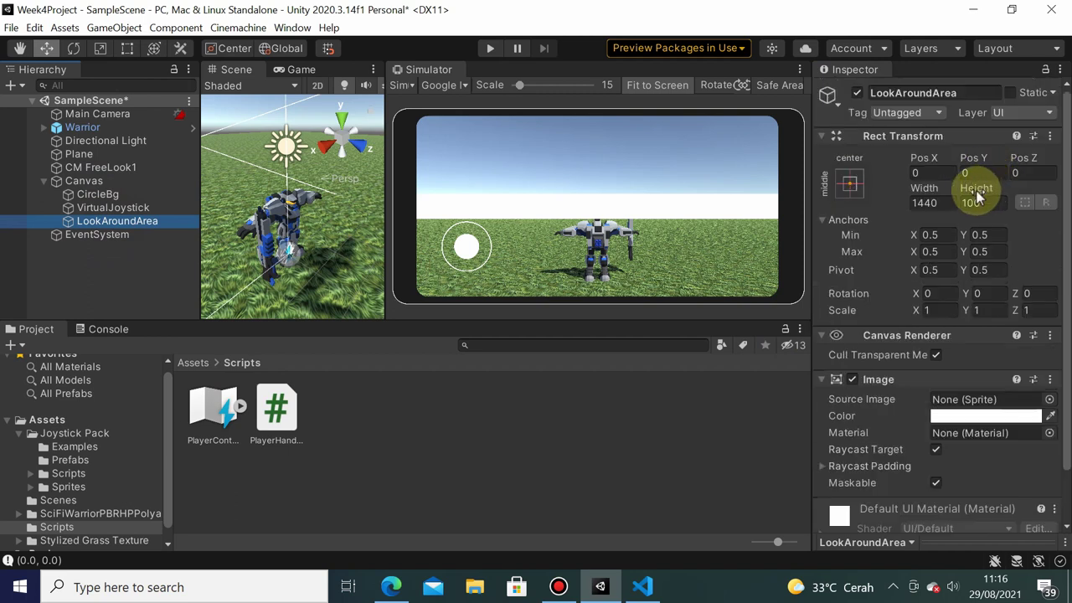
pyautogui.click(978, 203)
pyautogui.write('2880')
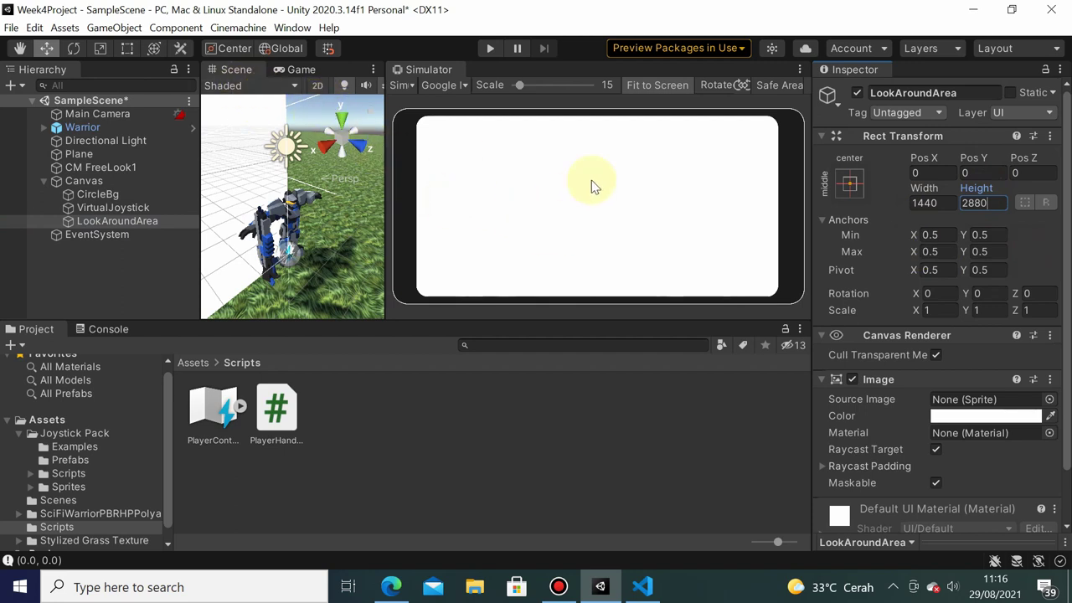
pyautogui.click(149, 221)
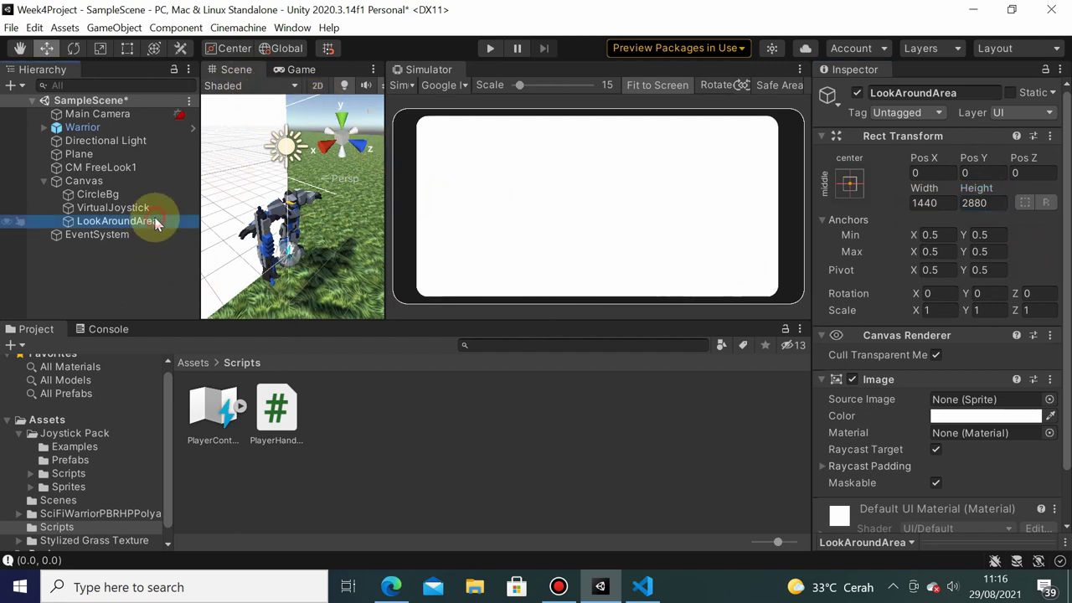
# - Add an On-Screen Stick with Movement Range 100 and run the scene
pyautogui.scroll(-2, 1010, 368)
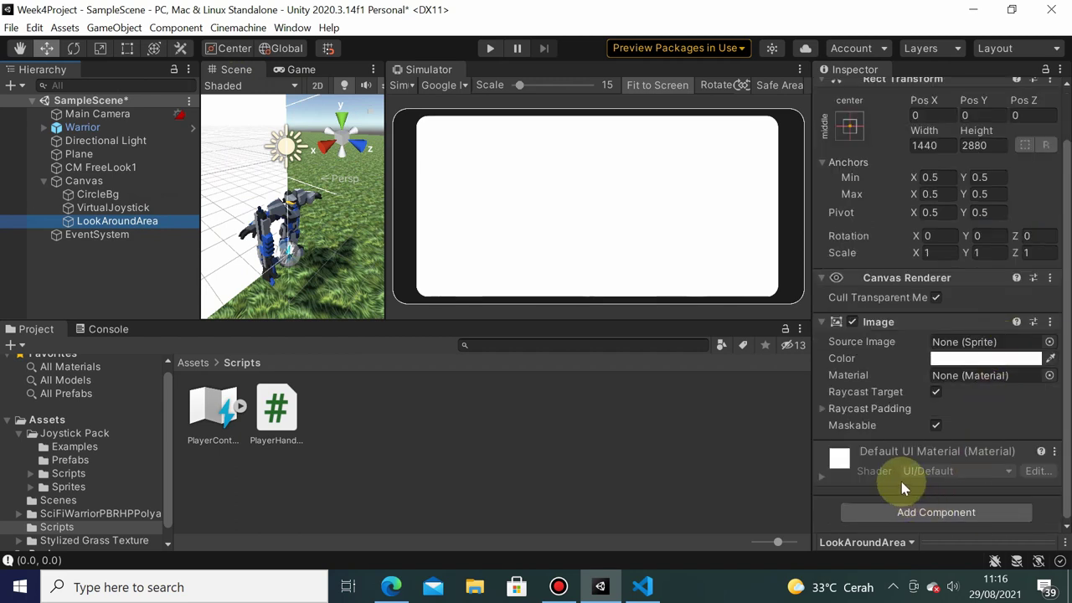
pyautogui.click(934, 512)
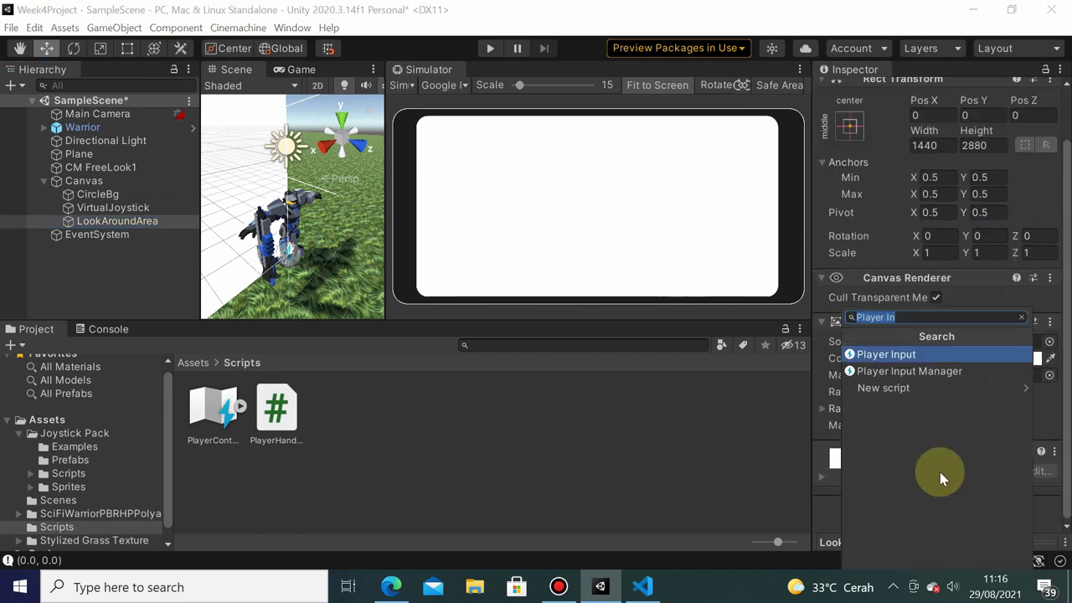
pyautogui.write('On')
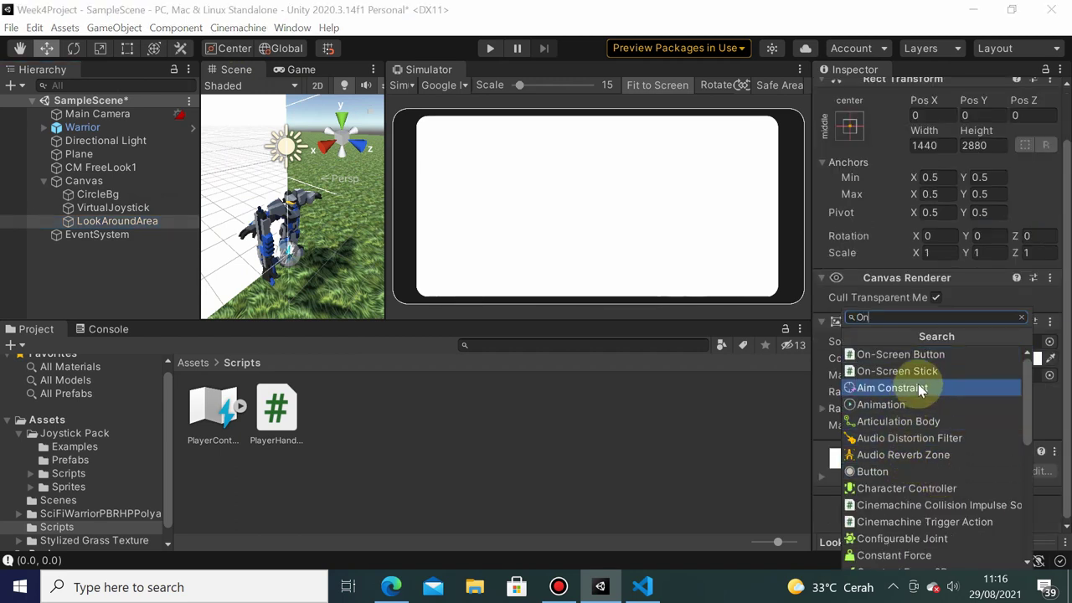
pyautogui.click(925, 374)
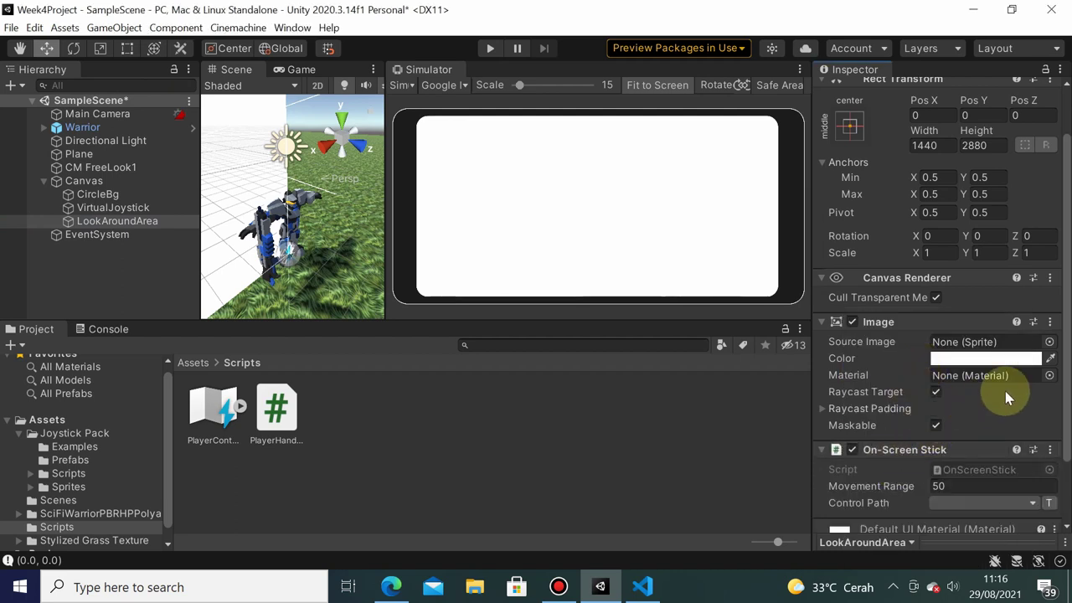
pyautogui.click(970, 485)
pyautogui.write('100')
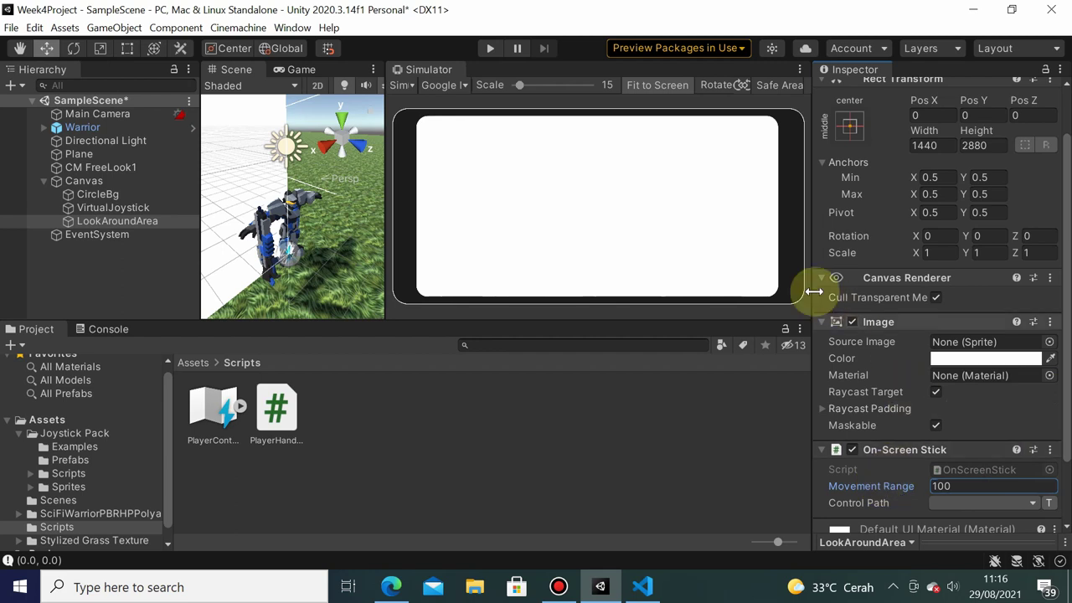
pyautogui.click(490, 49)
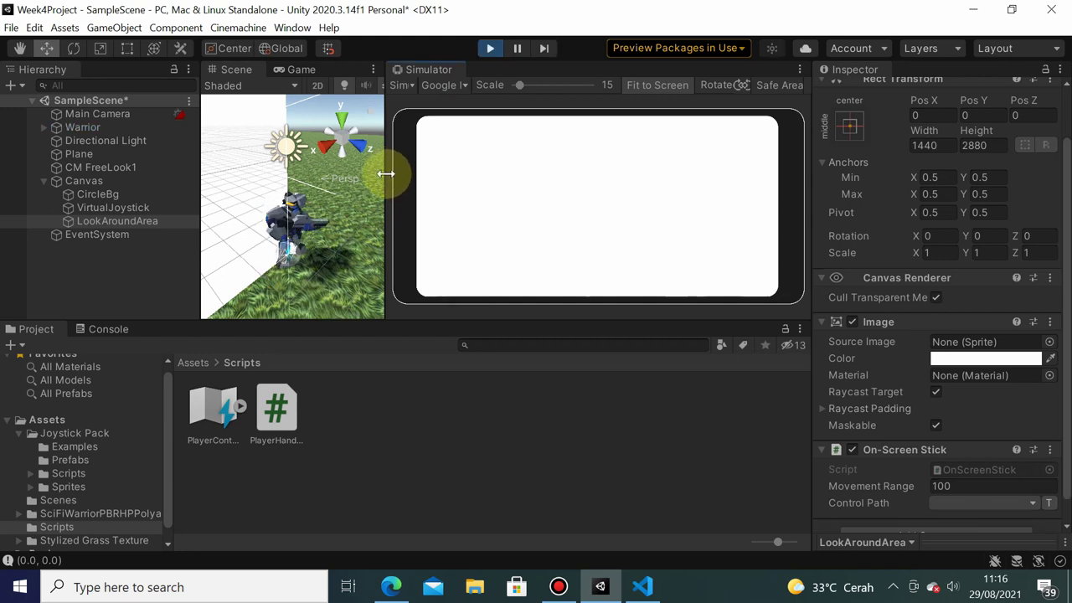
# - Widen the Scene view, drag across the Simulator to swing the camera, then stop playing
pyautogui.moveTo(386, 175)
pyautogui.mouseDown()
pyautogui.moveTo(494, 154)
pyautogui.moveTo(593, 156)
pyautogui.mouseUp()
pyautogui.scroll(-5, 437, 189)
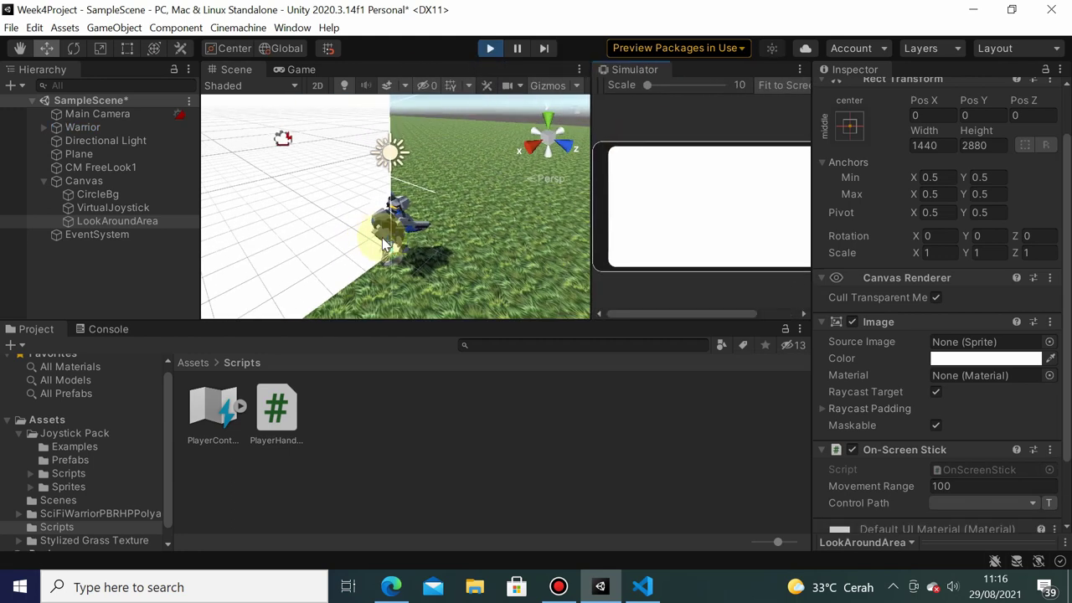
pyautogui.scroll(-1, 441, 195)
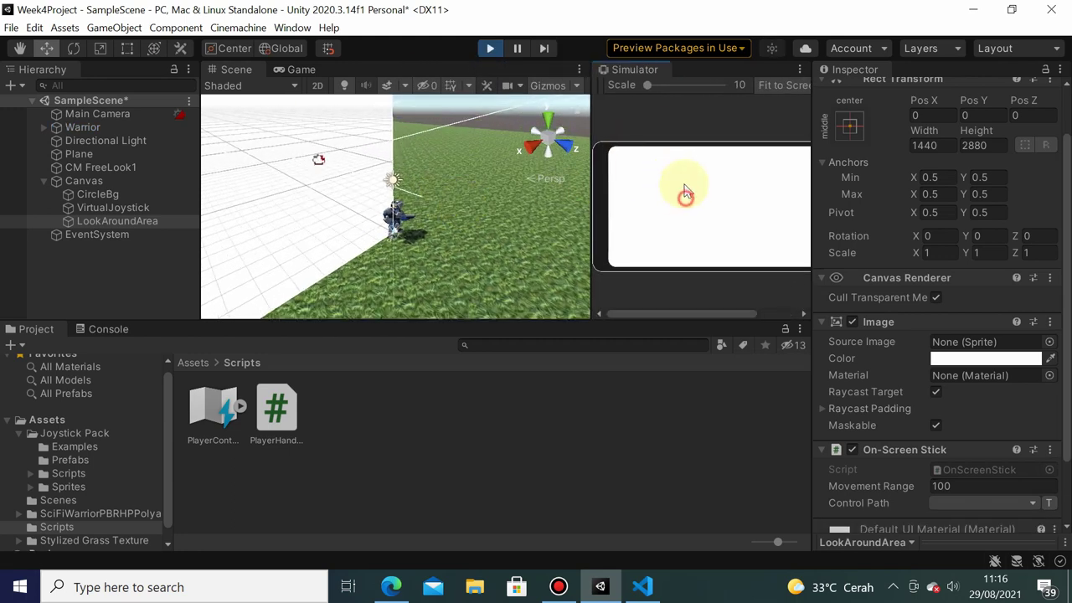
pyautogui.moveTo(685, 193); pyautogui.dragTo(685, 264)
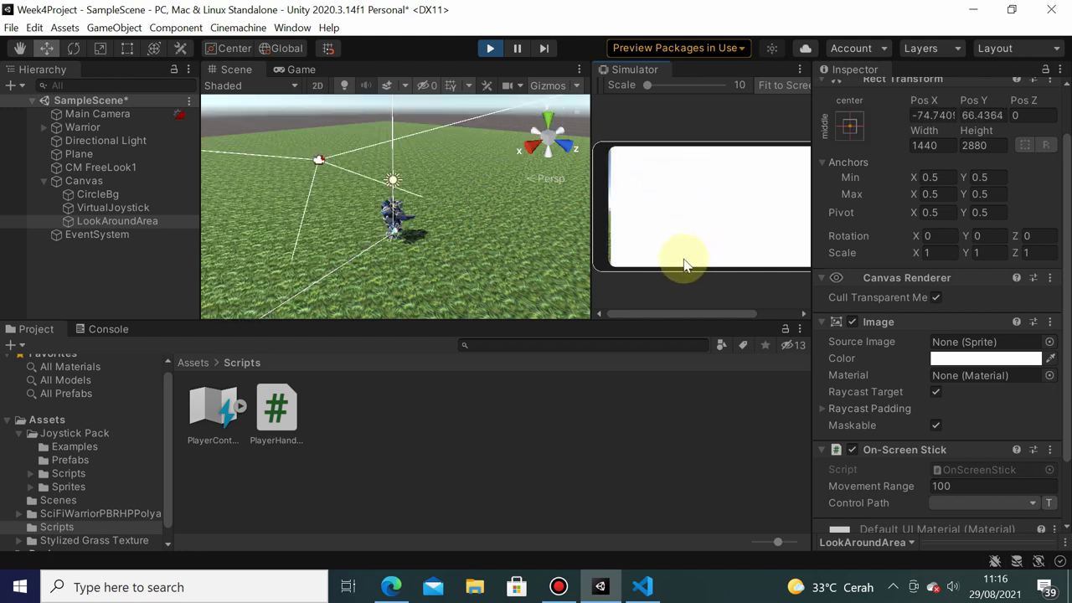
pyautogui.moveTo(594, 218); pyautogui.dragTo(339, 252)
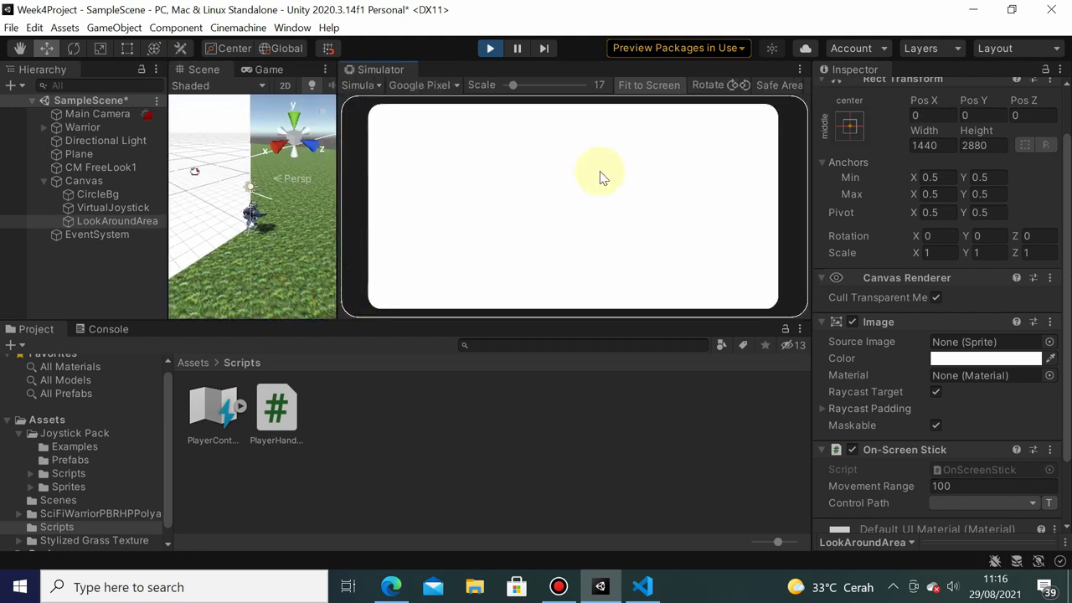
pyautogui.moveTo(600, 171); pyautogui.dragTo(664, 285)
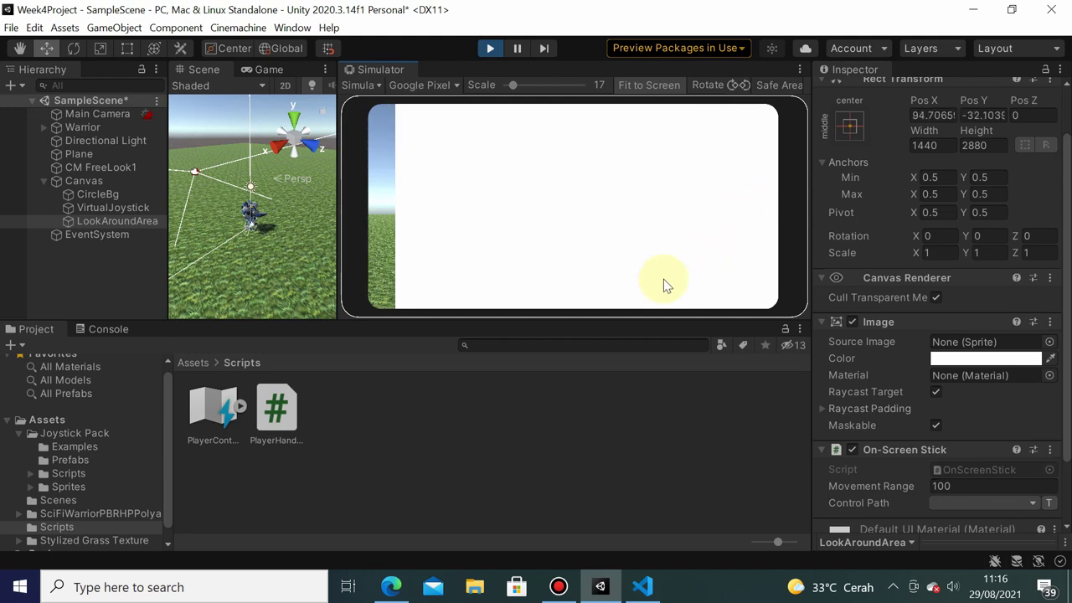
pyautogui.moveTo(664, 285); pyautogui.dragTo(621, 220)
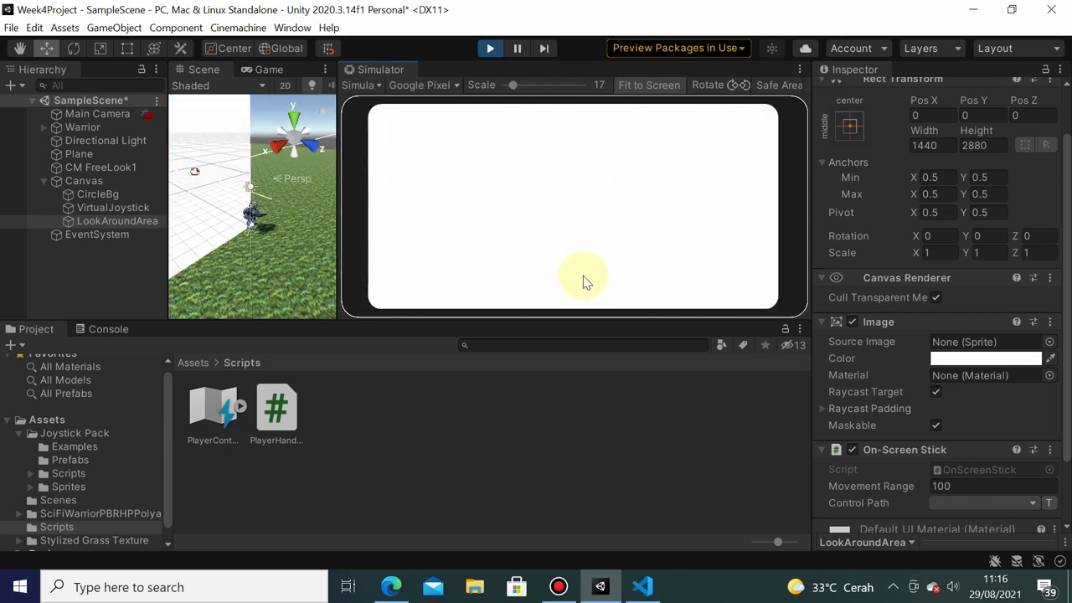
pyautogui.moveTo(508, 226); pyautogui.dragTo(596, 243)
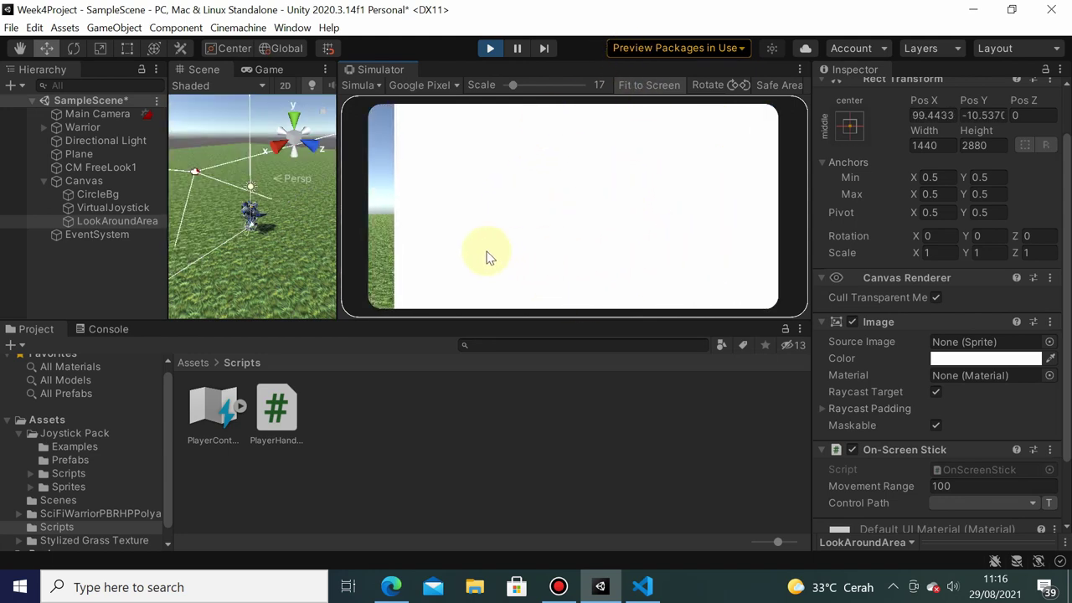
pyautogui.moveTo(490, 258); pyautogui.dragTo(482, 207)
pyautogui.moveTo(566, 213)
pyautogui.mouseDown()
pyautogui.moveTo(550, 194)
pyautogui.moveTo(575, 231)
pyautogui.moveTo(568, 203)
pyautogui.moveTo(603, 244)
pyautogui.moveTo(672, 184)
pyautogui.moveTo(564, 185)
pyautogui.moveTo(656, 242)
pyautogui.moveTo(539, 218)
pyautogui.moveTo(587, 132)
pyautogui.moveTo(500, 225)
pyautogui.moveTo(581, 212)
pyautogui.moveTo(541, 231)
pyautogui.moveTo(580, 206)
pyautogui.mouseUp()
pyautogui.click(493, 49)
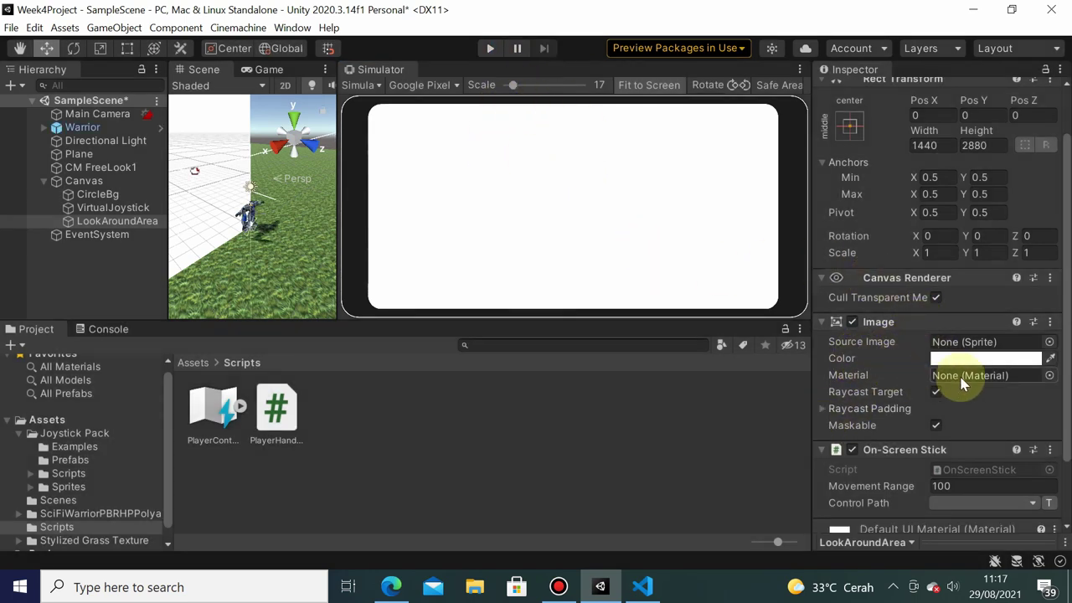
# - Set the LookAroundArea Image colour's alpha to 0 and run the scene again
pyautogui.click(984, 359)
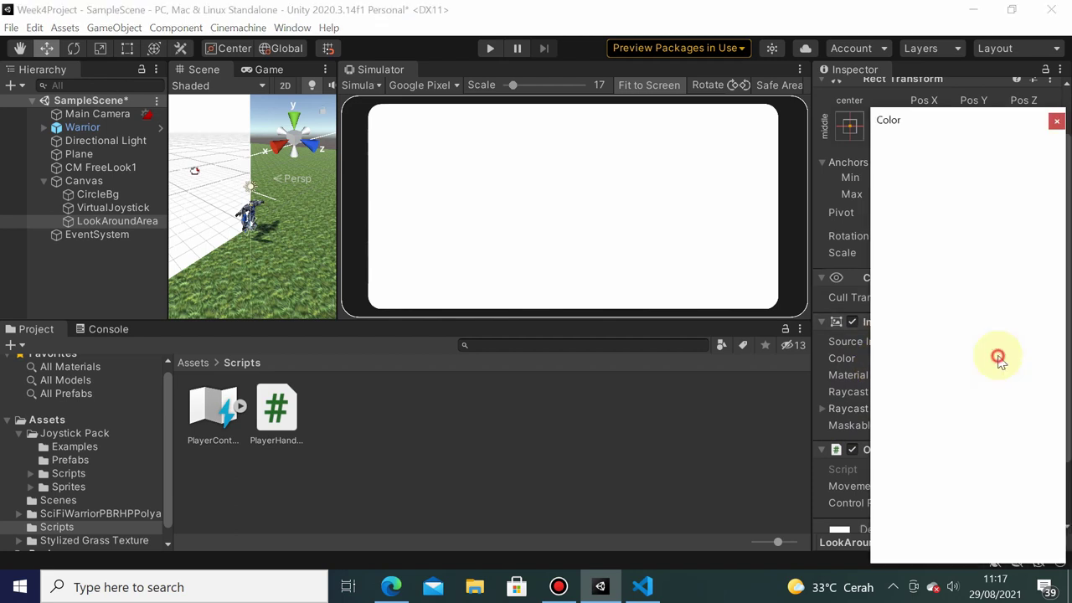
pyautogui.click(945, 458)
pyautogui.moveTo(947, 460); pyautogui.dragTo(879, 475)
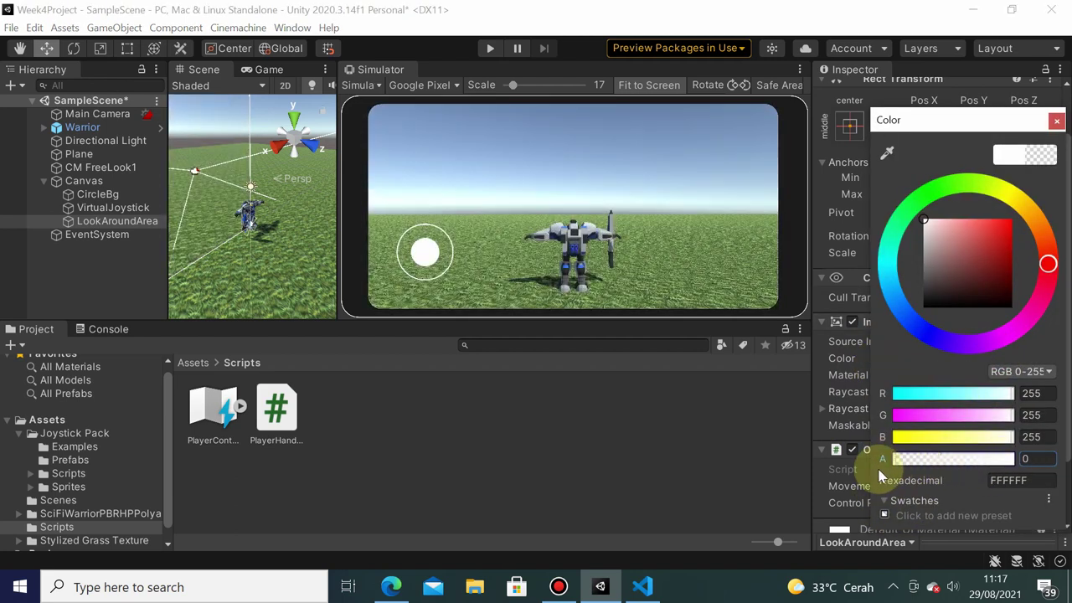
pyautogui.click(1057, 120)
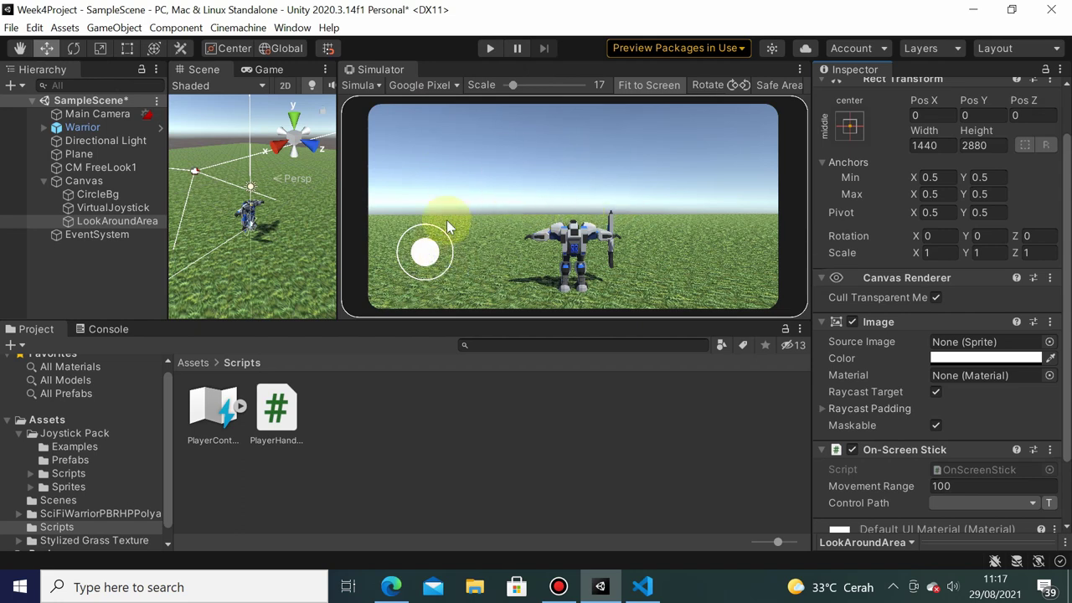
pyautogui.click(490, 48)
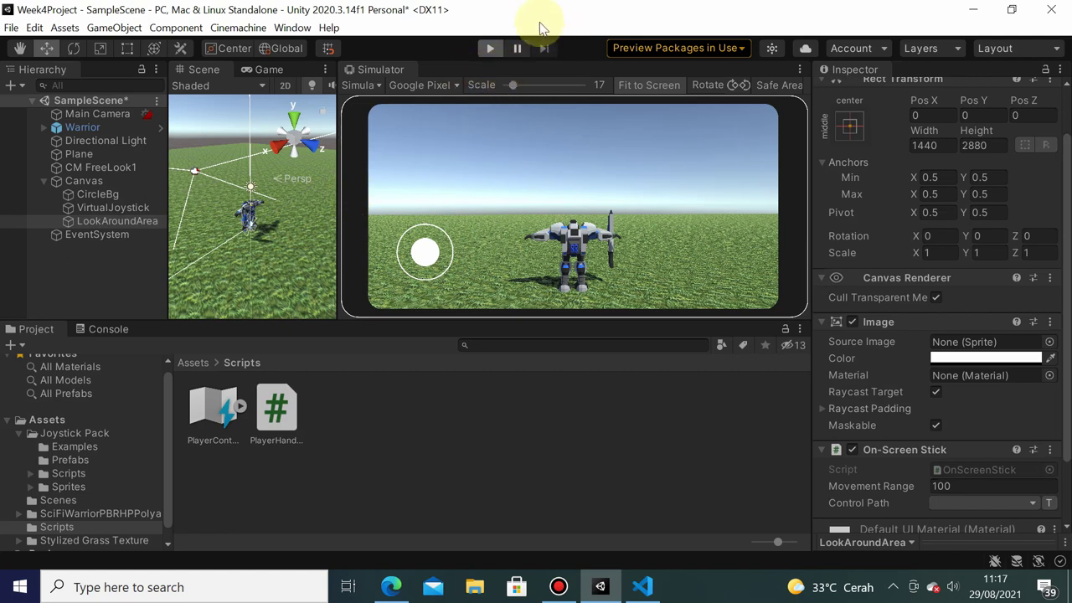
# - Test the joystick briefly in Play mode, then stop
pyautogui.click(491, 47)
pyautogui.click(425, 250)
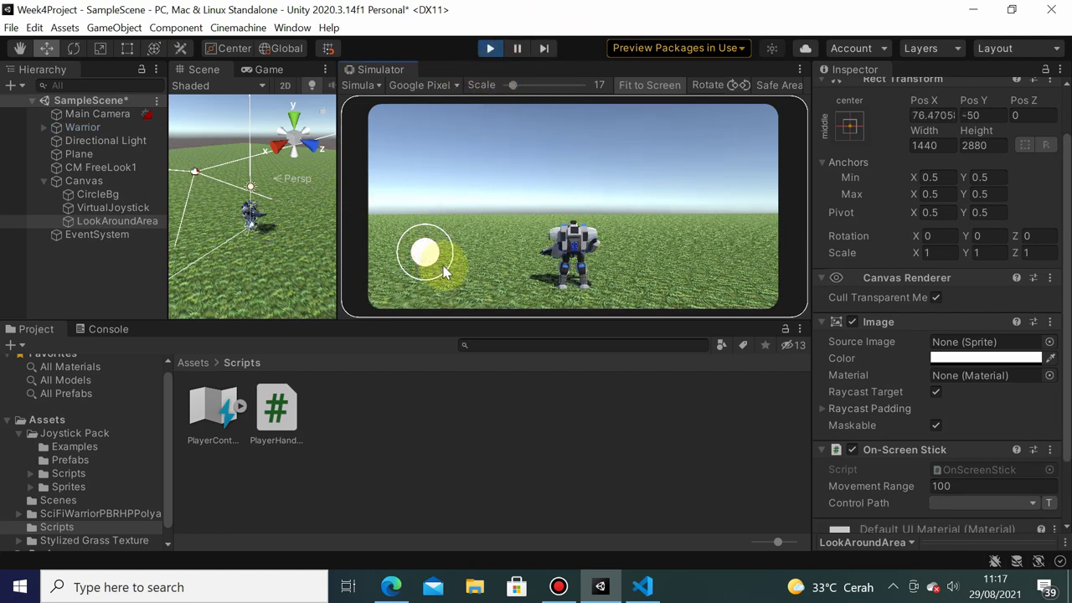
pyautogui.moveTo(443, 273)
pyautogui.mouseDown()
pyautogui.moveTo(449, 253)
pyautogui.moveTo(424, 251)
pyautogui.moveTo(443, 196)
pyautogui.mouseUp()
pyautogui.click(550, 149)
pyautogui.click(491, 47)
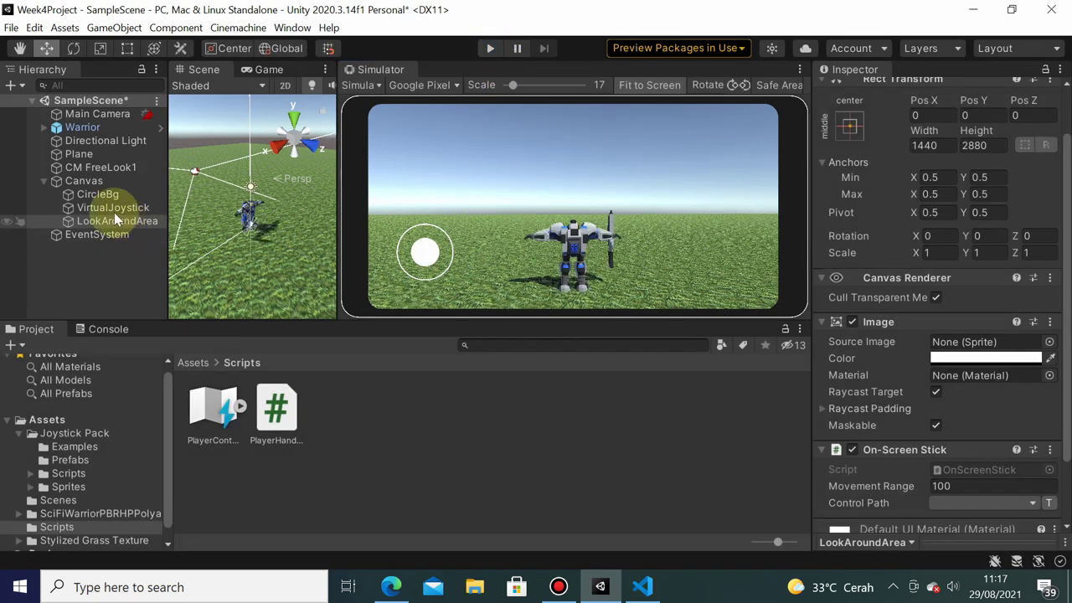
# - Drag LookAroundArea to be the Canvas's first child, then start Play mode
pyautogui.click(145, 223)
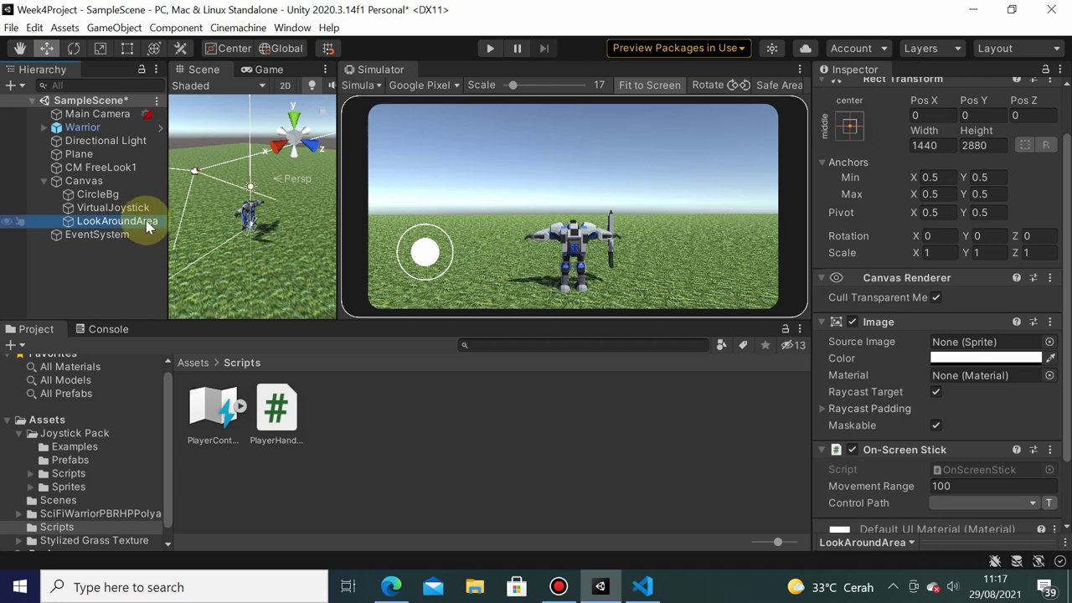
pyautogui.moveTo(147, 223); pyautogui.dragTo(152, 190)
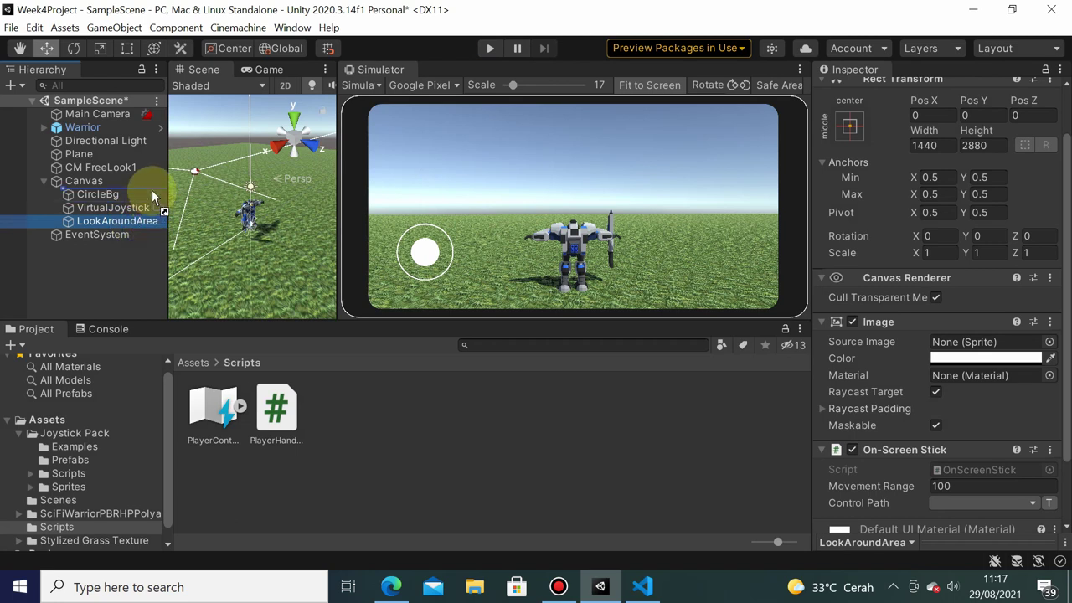
pyautogui.click(490, 48)
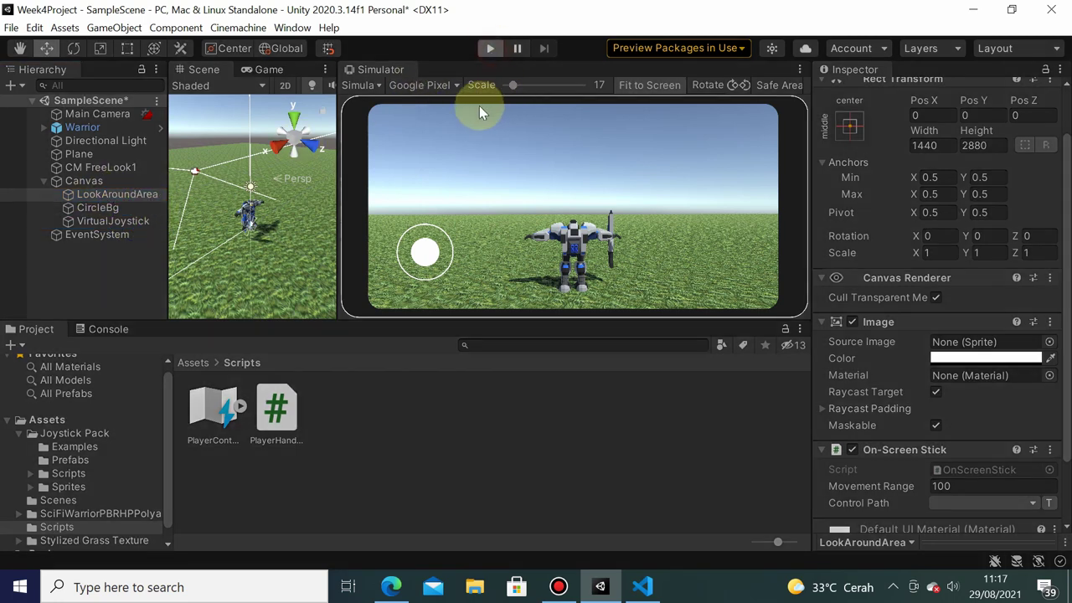
# - Move the warrior with the joystick and drag across the sky to swing the camera around it
pyautogui.click(489, 49)
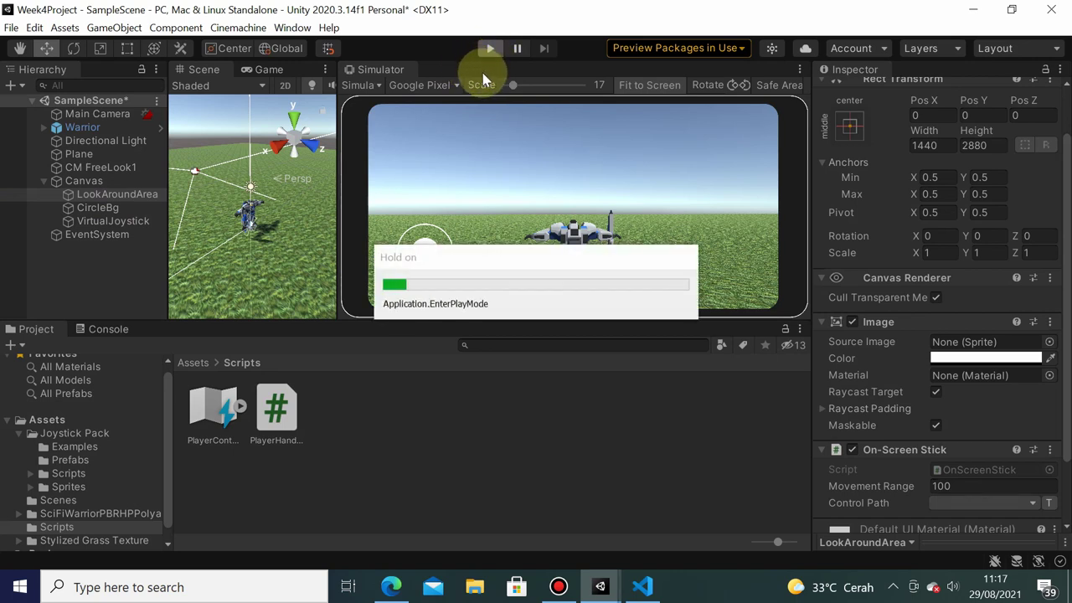
pyautogui.moveTo(424, 250)
pyautogui.mouseDown()
pyautogui.moveTo(458, 265)
pyautogui.moveTo(400, 260)
pyautogui.mouseUp()
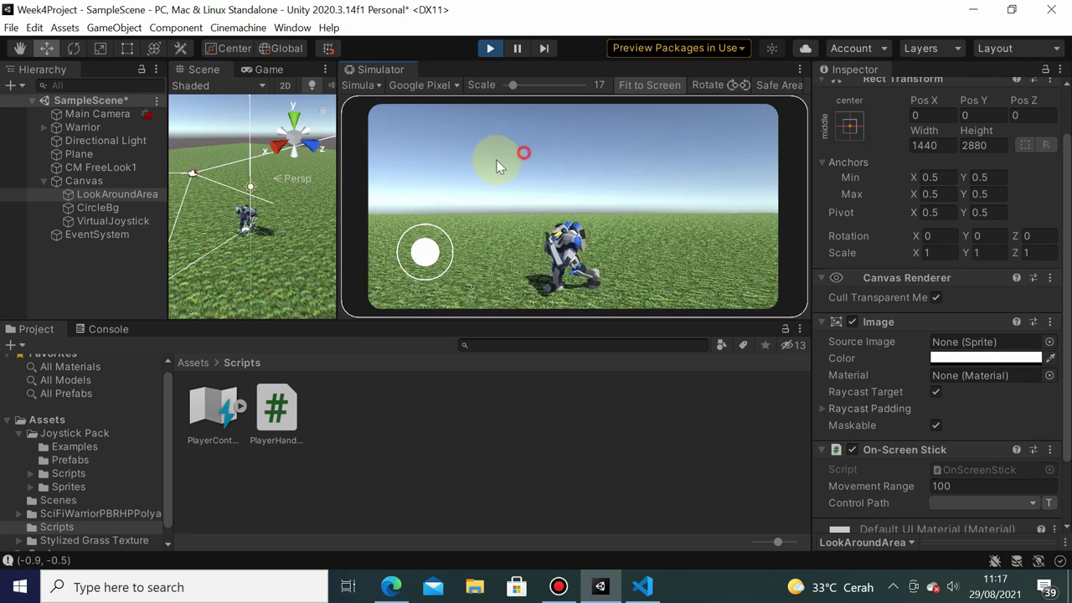
pyautogui.moveTo(509, 154); pyautogui.dragTo(480, 182)
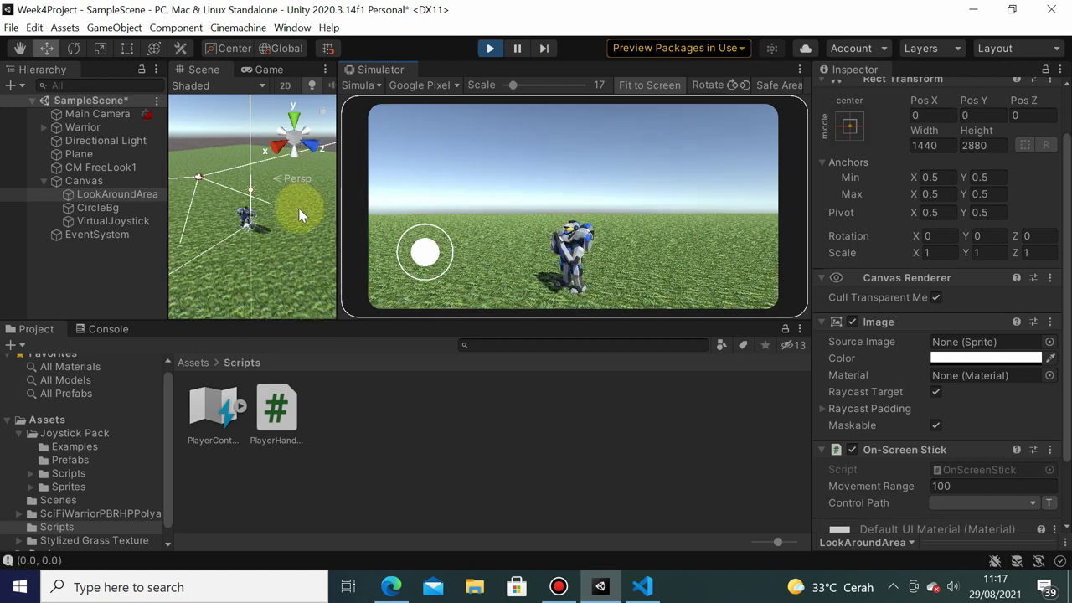
pyautogui.moveTo(269, 263); pyautogui.dragTo(296, 222)
pyautogui.click(565, 151)
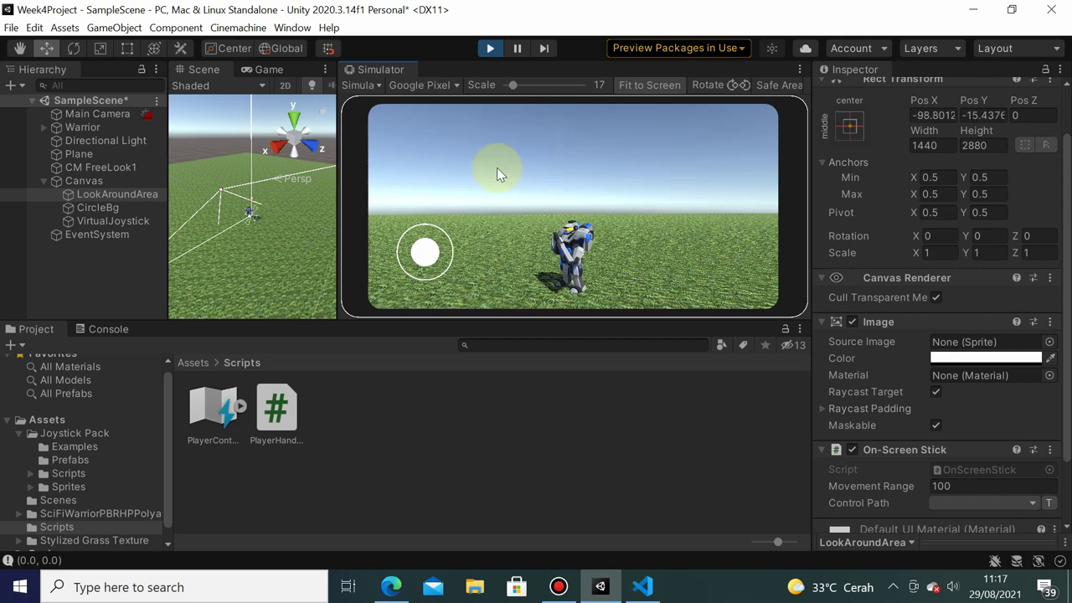
pyautogui.moveTo(669, 160); pyautogui.dragTo(590, 202)
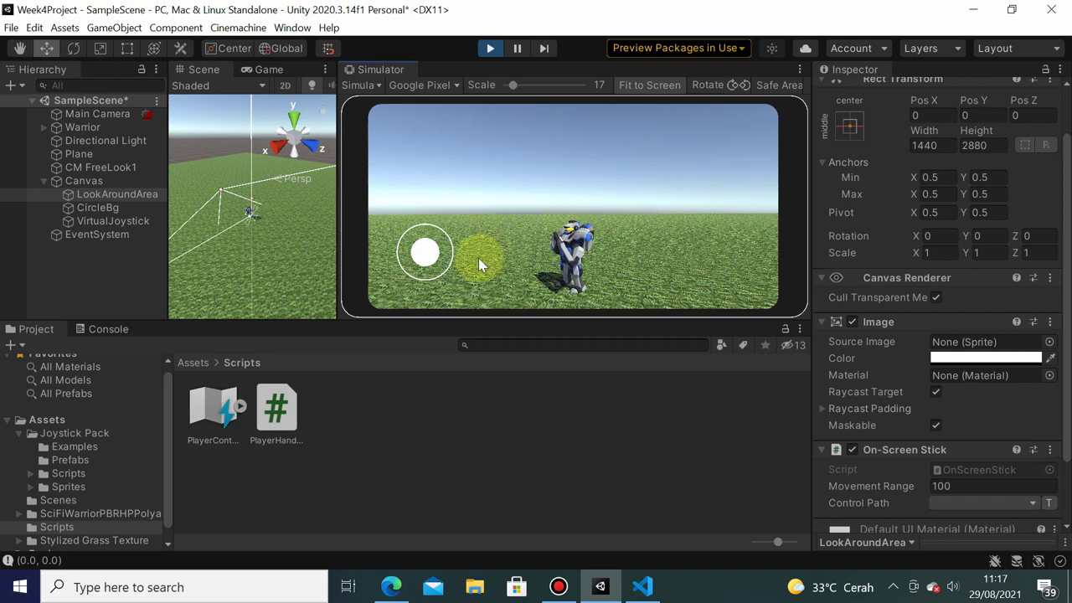
pyautogui.click(563, 179)
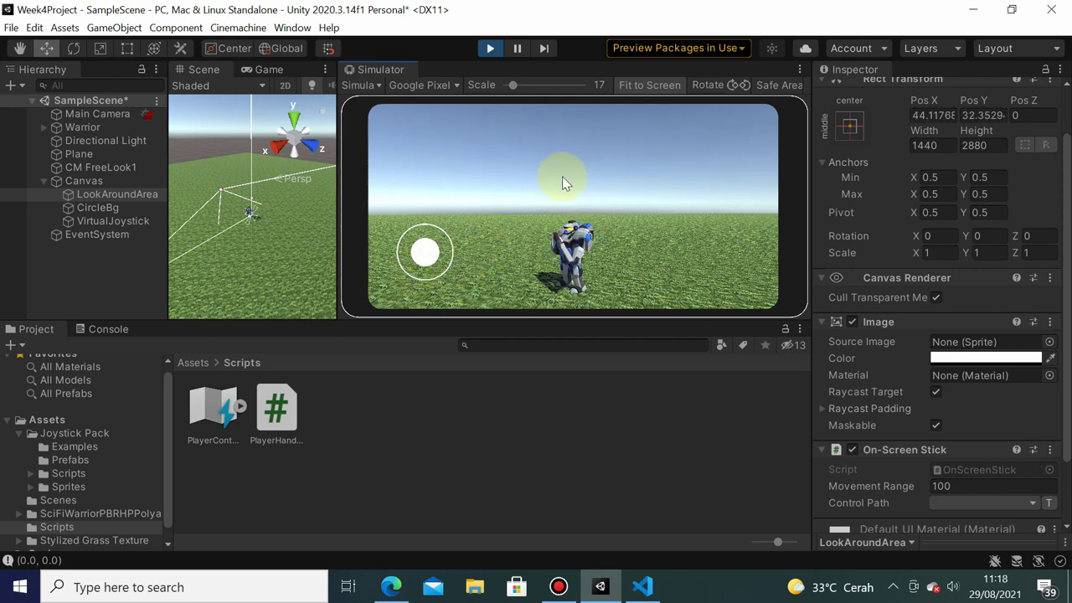
pyautogui.moveTo(536, 147); pyautogui.dragTo(589, 126)
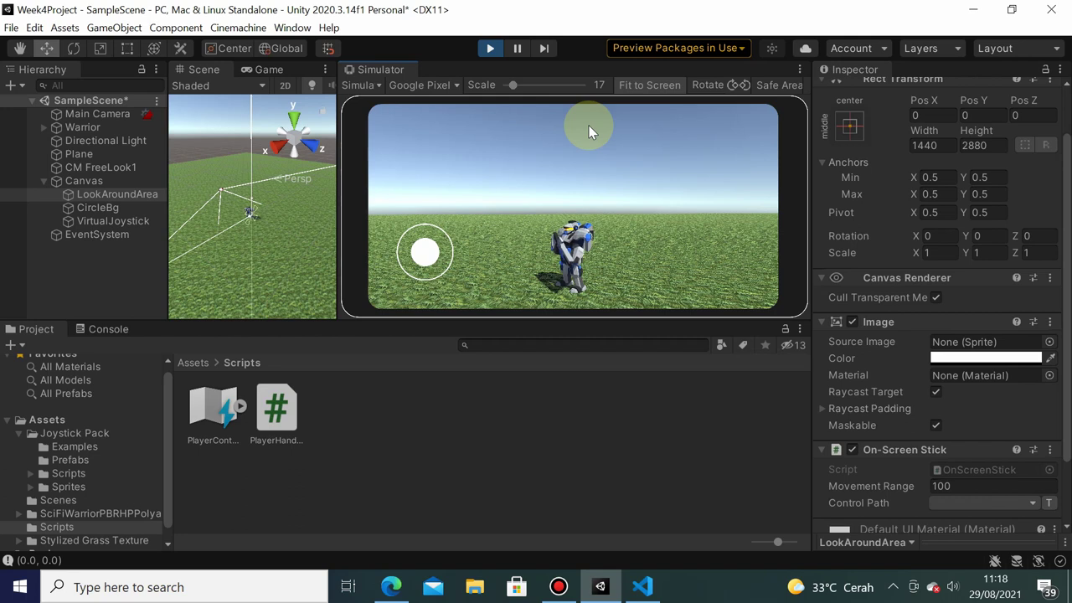
# - In PlayerControls, add a LookAround action with Action Type Value and Control Type Vector 2
pyautogui.click(487, 50)
pyautogui.doubleClick(218, 408)
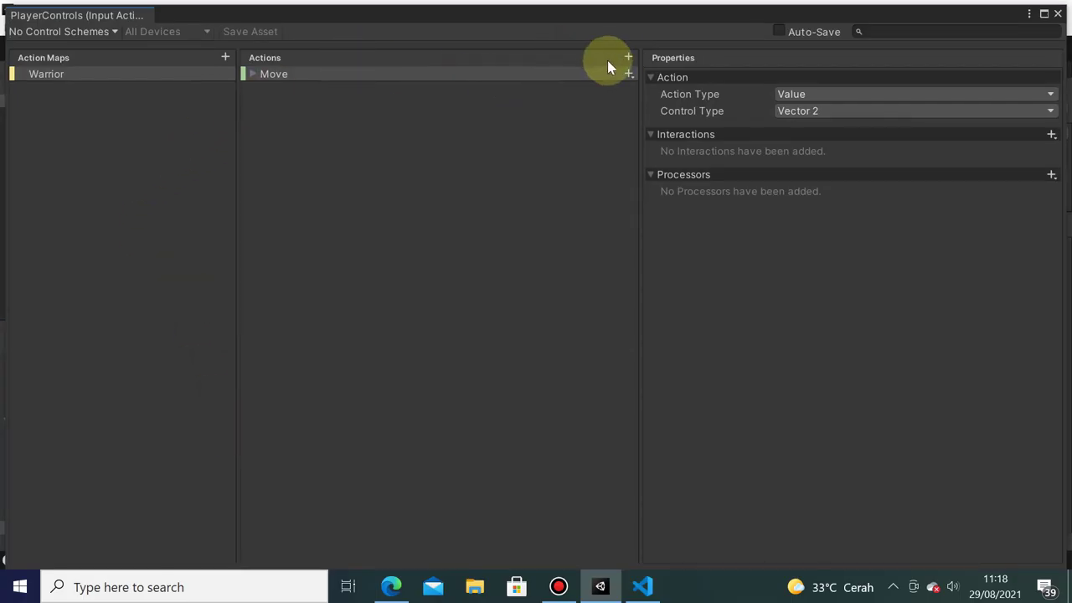
pyautogui.click(627, 57)
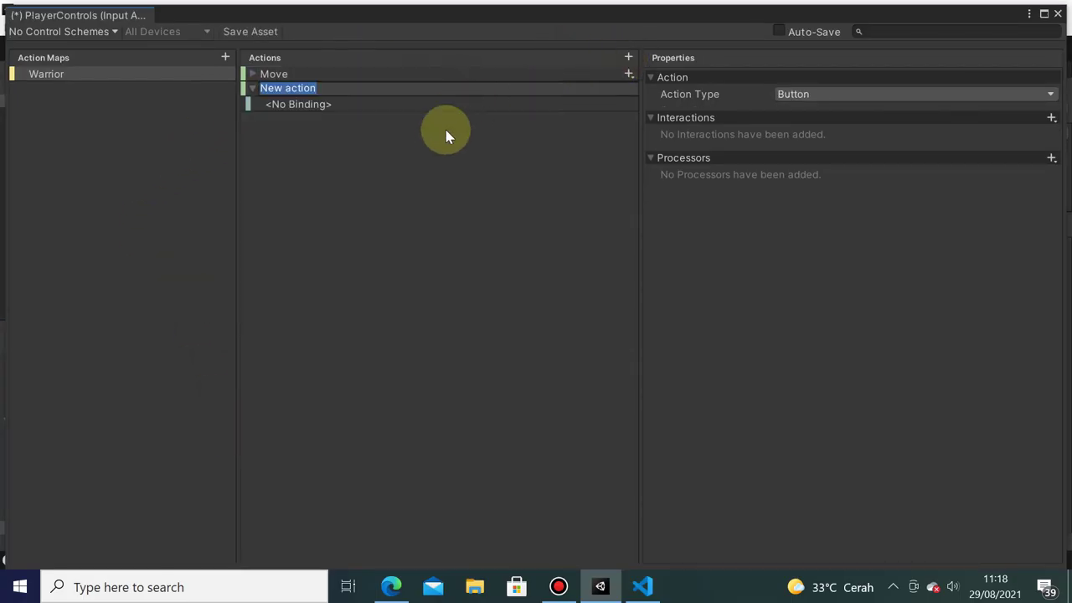
pyautogui.write('LookAroun')
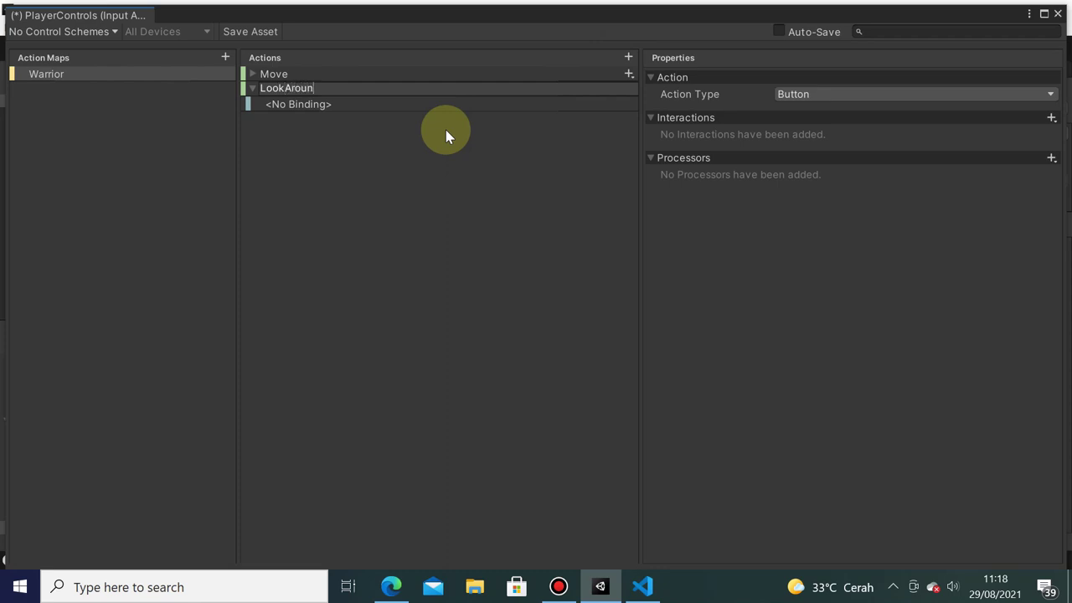
pyautogui.write('d')
pyautogui.press('Return')
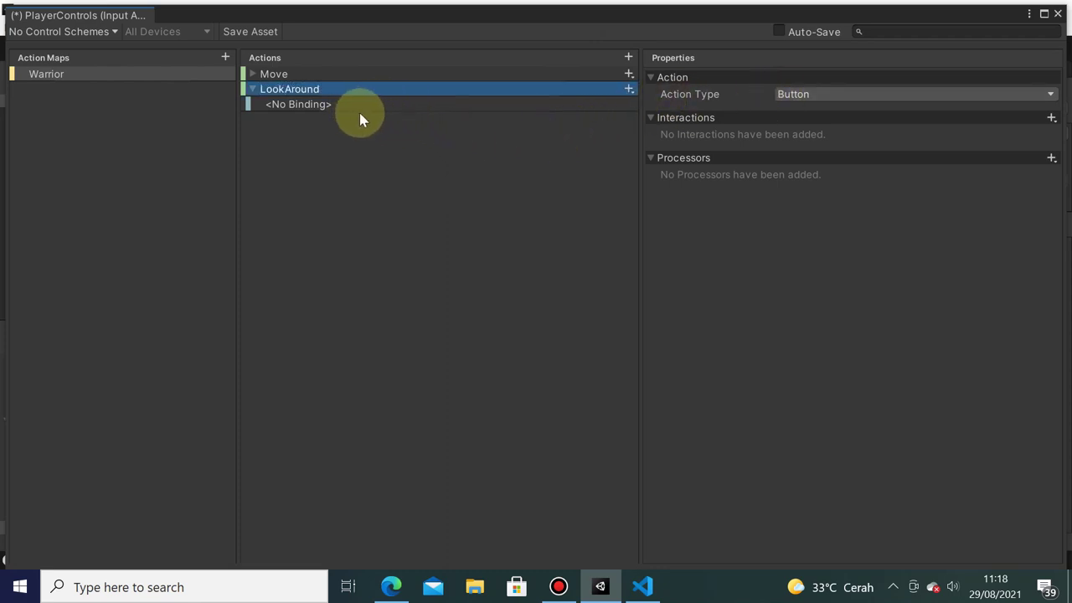
pyautogui.click(866, 95)
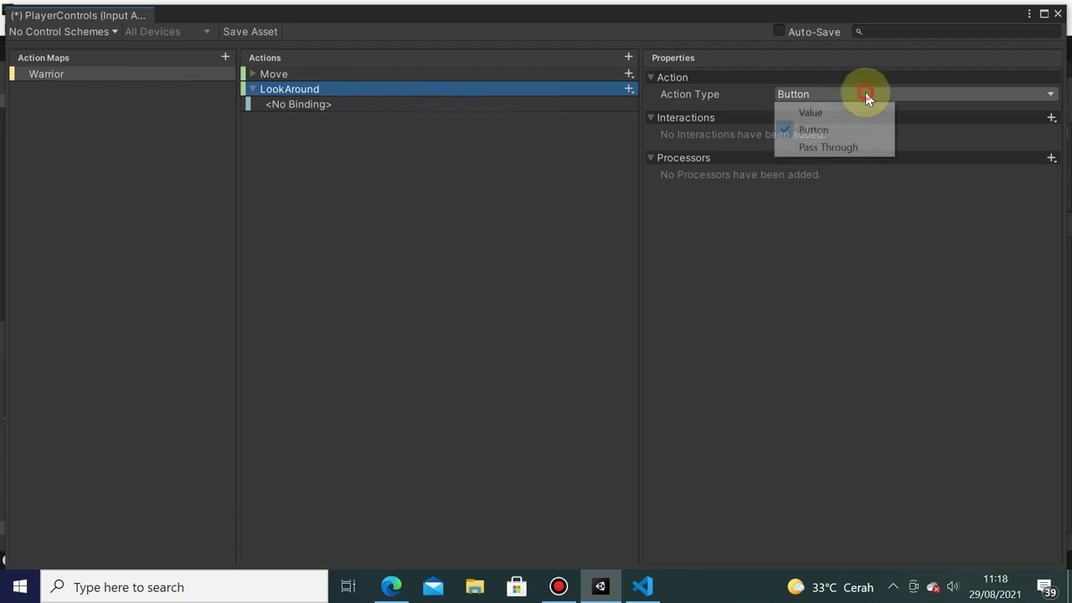
pyautogui.click(794, 112)
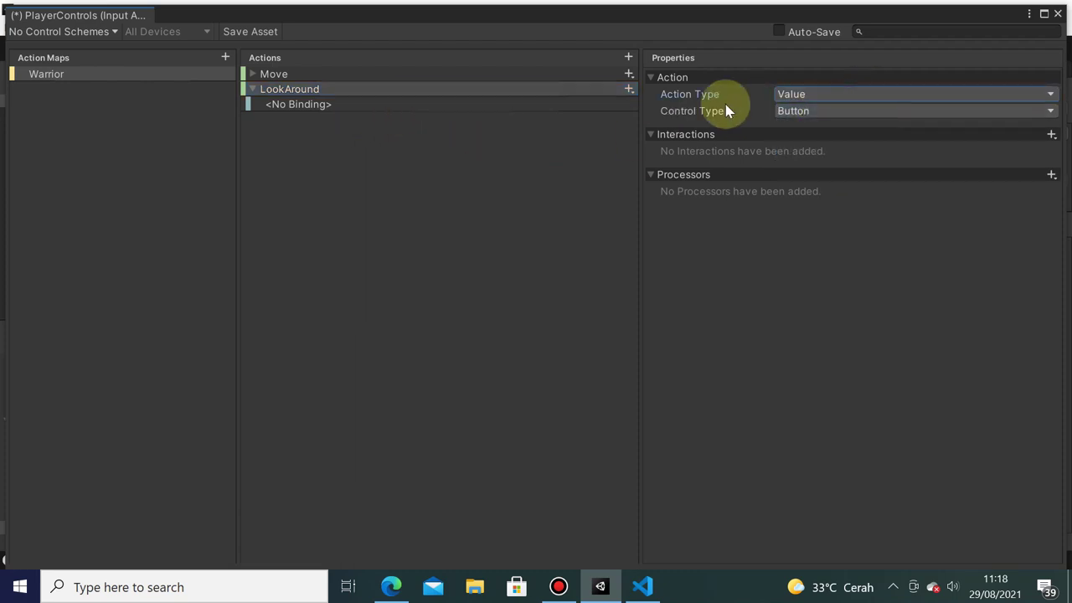
pyautogui.click(791, 117)
pyautogui.click(870, 392)
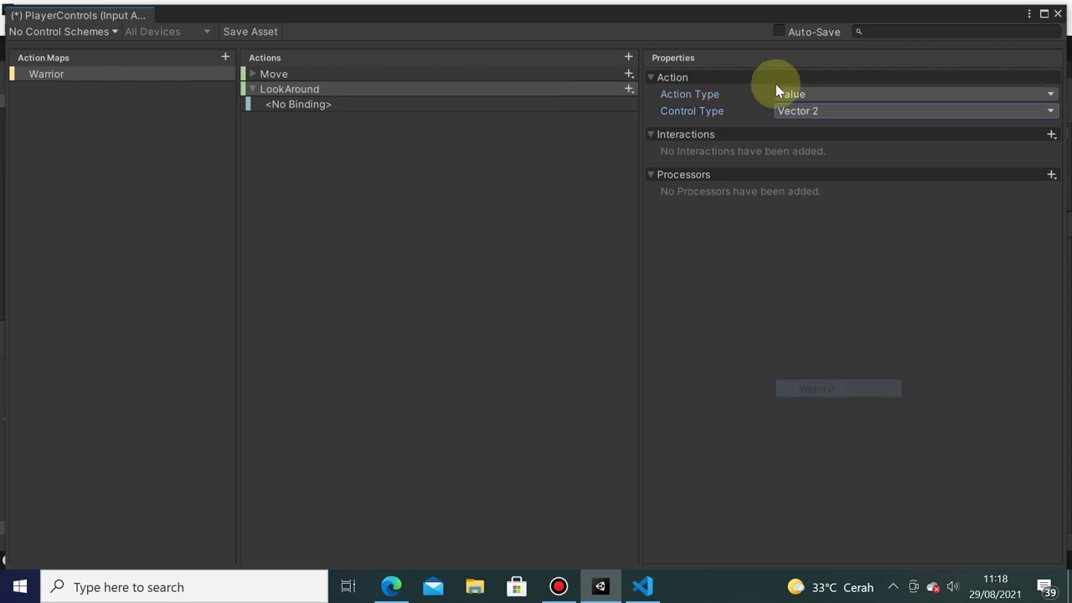
# - Bind LookAround to Right Stick [Gamepad], save the asset and close the editor
pyautogui.click(356, 118)
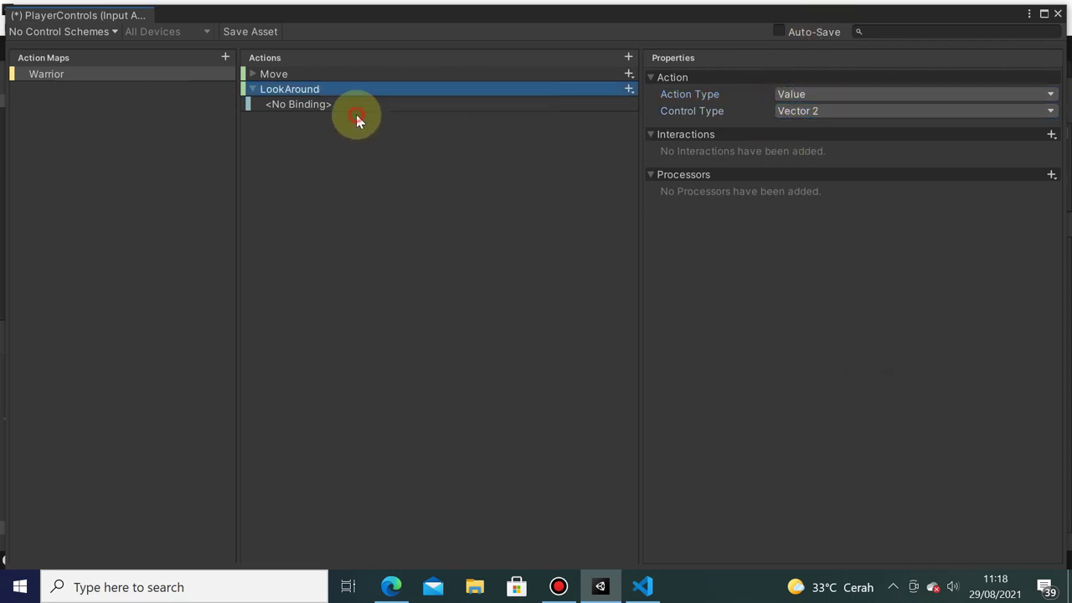
pyautogui.click(357, 106)
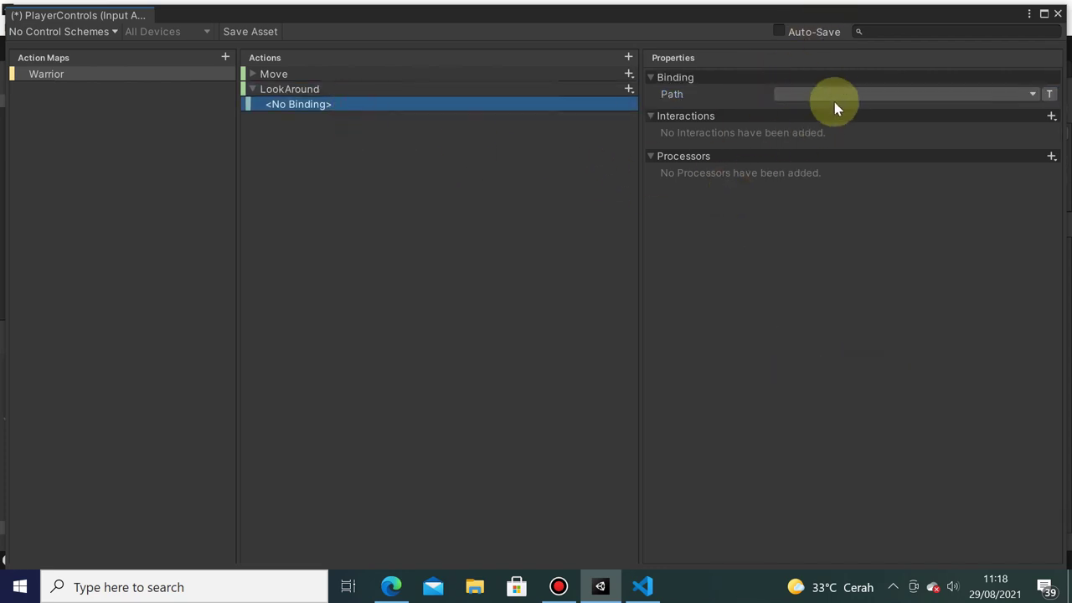
pyautogui.click(1024, 94)
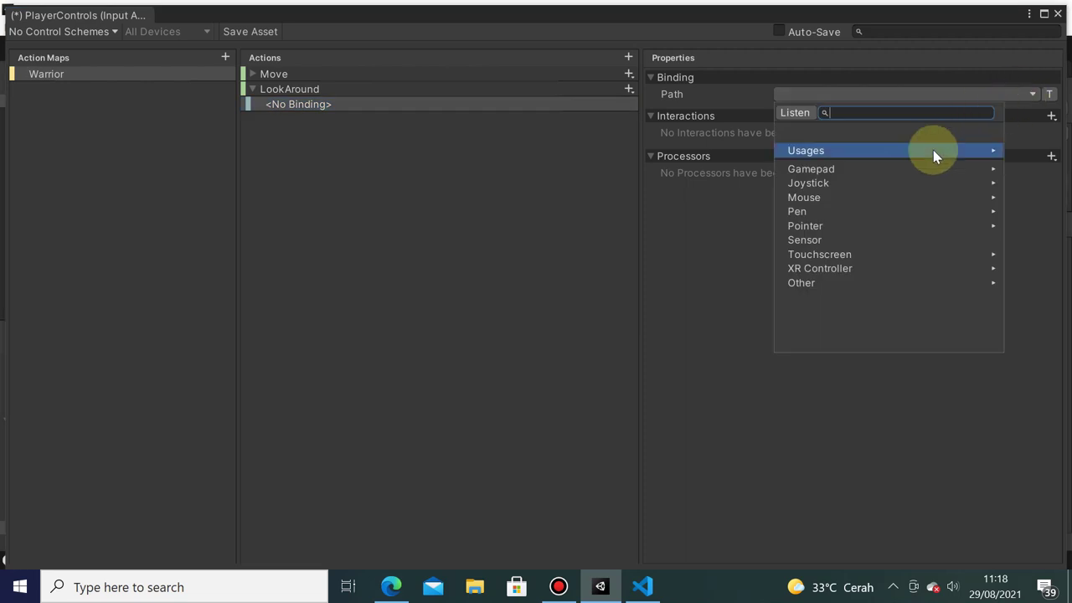
pyautogui.click(922, 170)
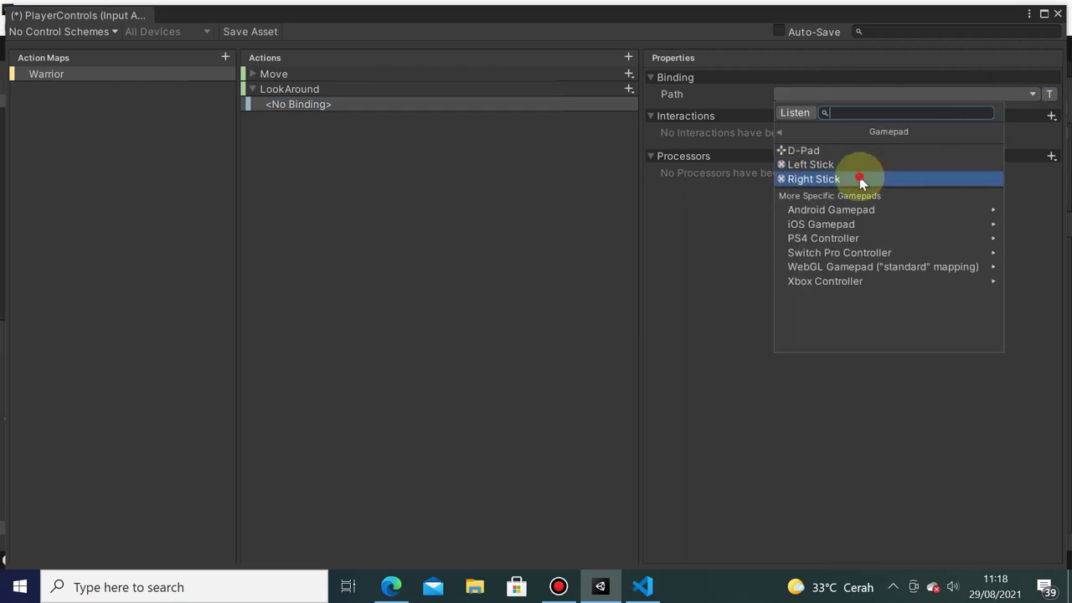
pyautogui.click(857, 177)
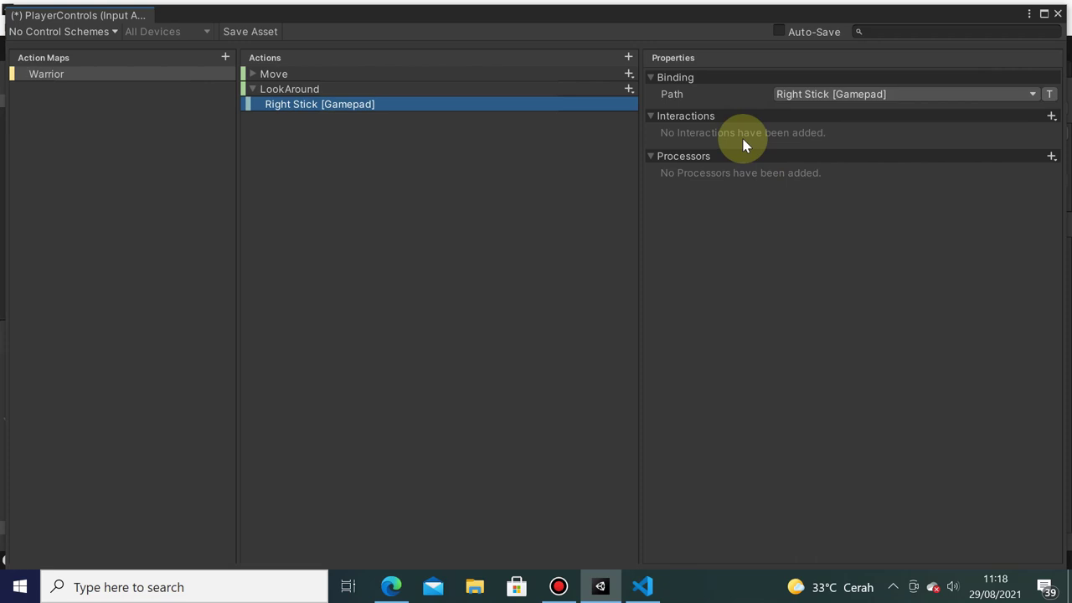
pyautogui.click(256, 73)
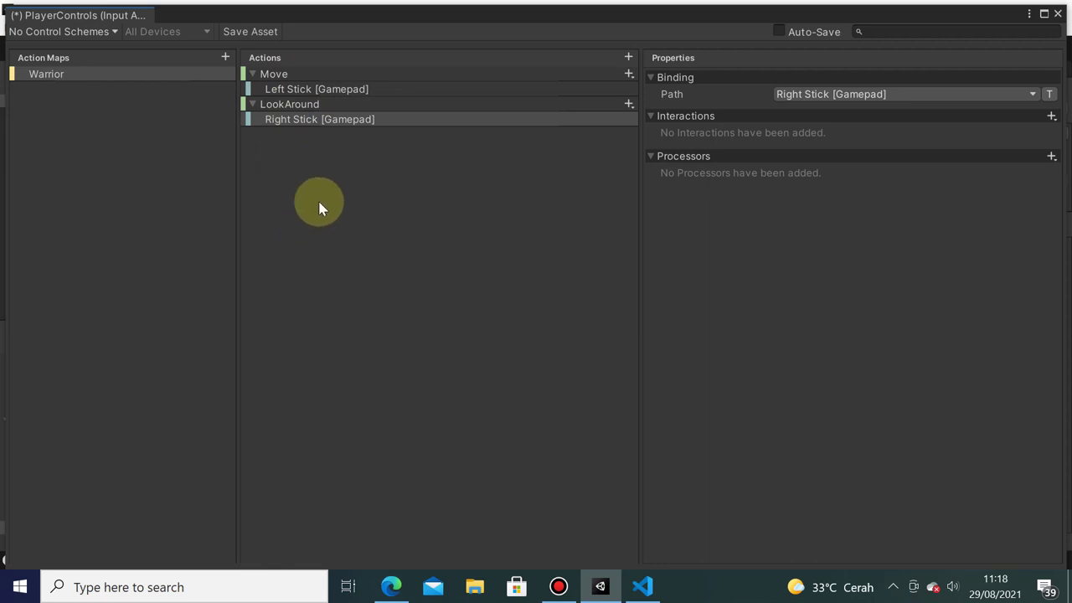
pyautogui.click(270, 35)
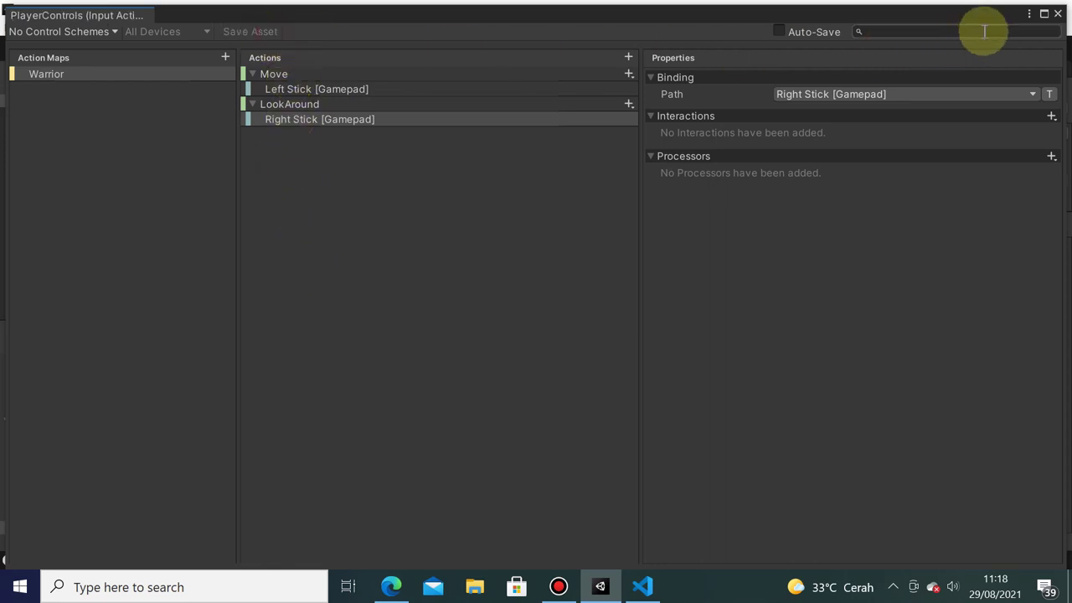
pyautogui.click(1058, 14)
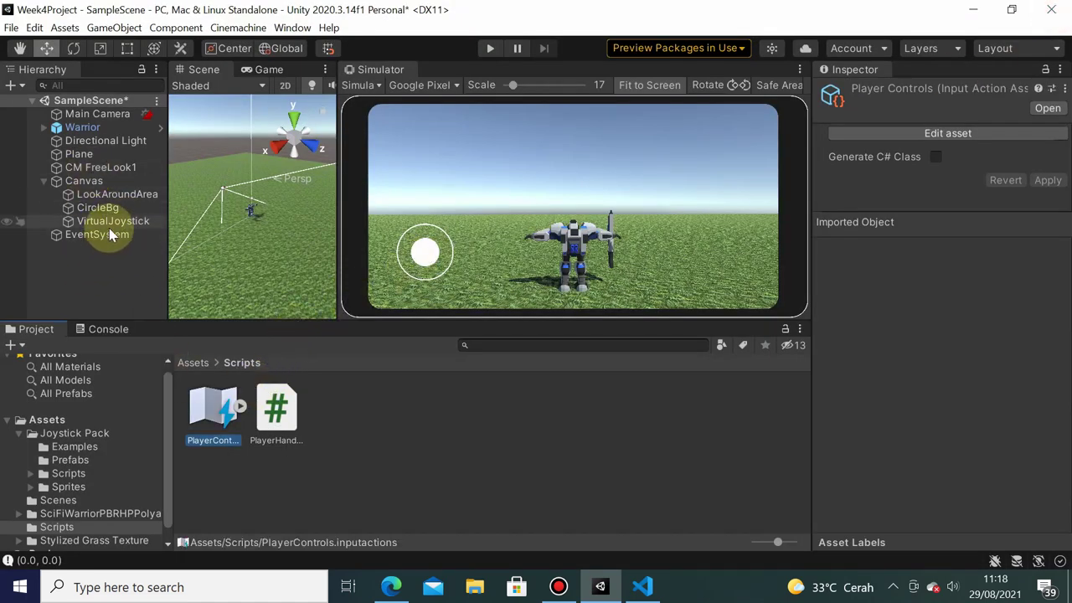
# - Set LookAroundArea's On-Screen Stick control path to Right Stick [Gamepad], then review the PlayerControls actions
pyautogui.click(102, 195)
pyautogui.scroll(-3, 1014, 335)
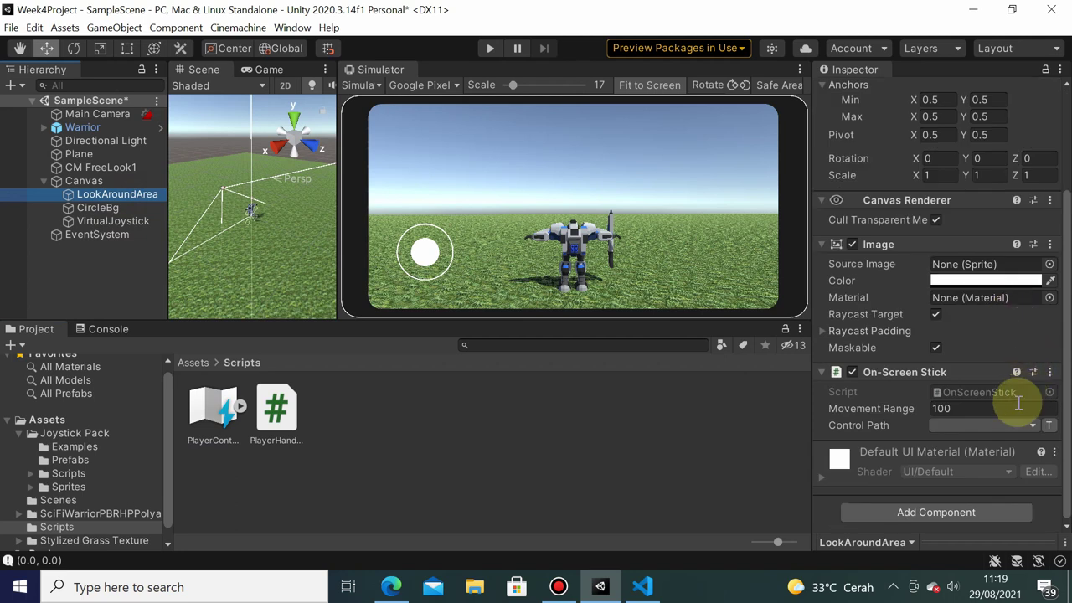
pyautogui.click(1017, 426)
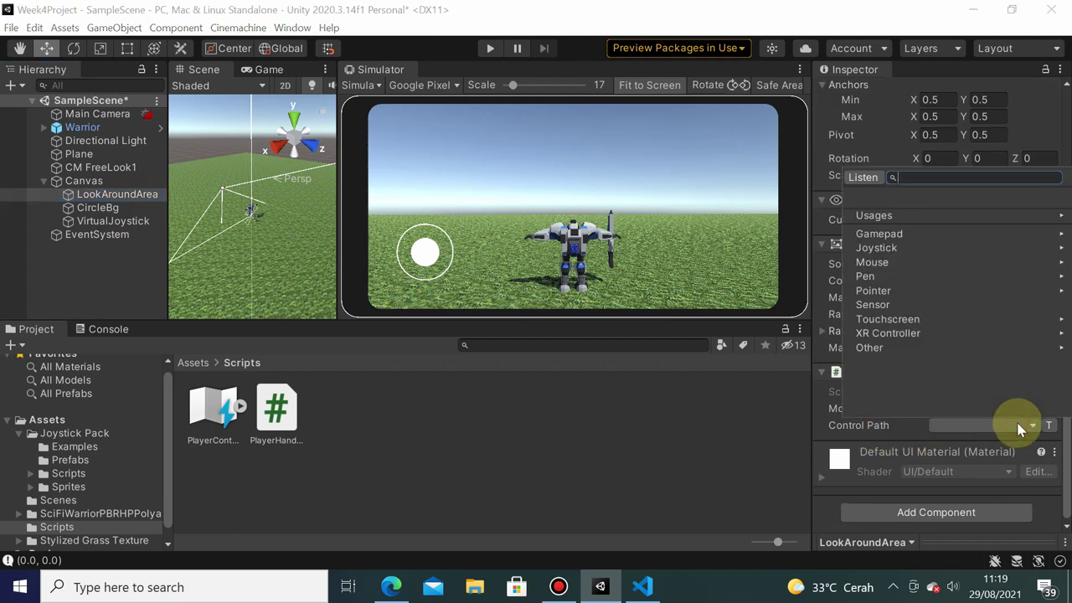
pyautogui.click(1001, 236)
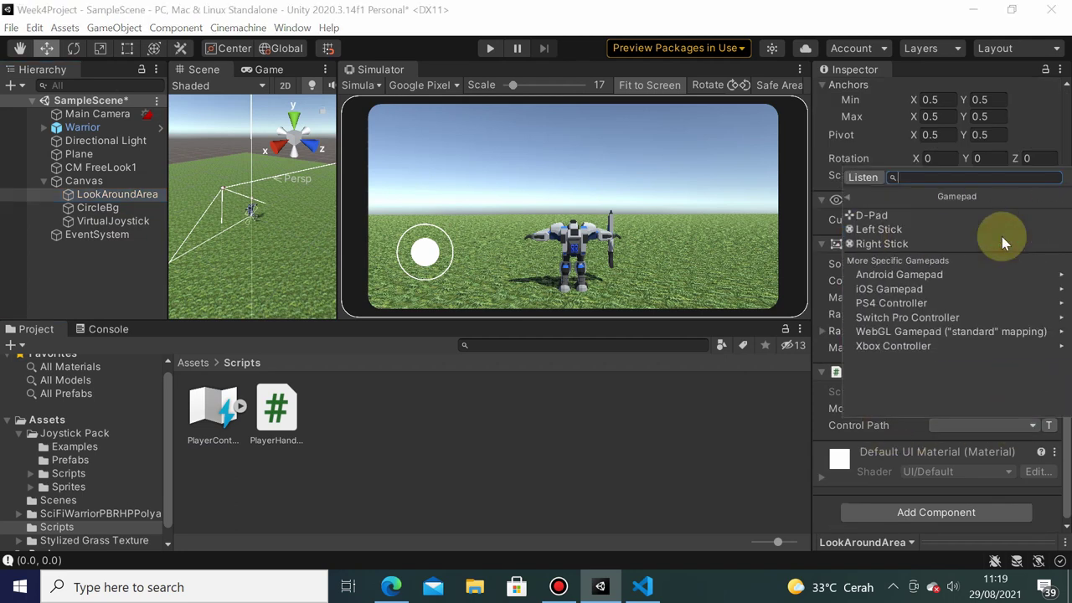
pyautogui.click(979, 242)
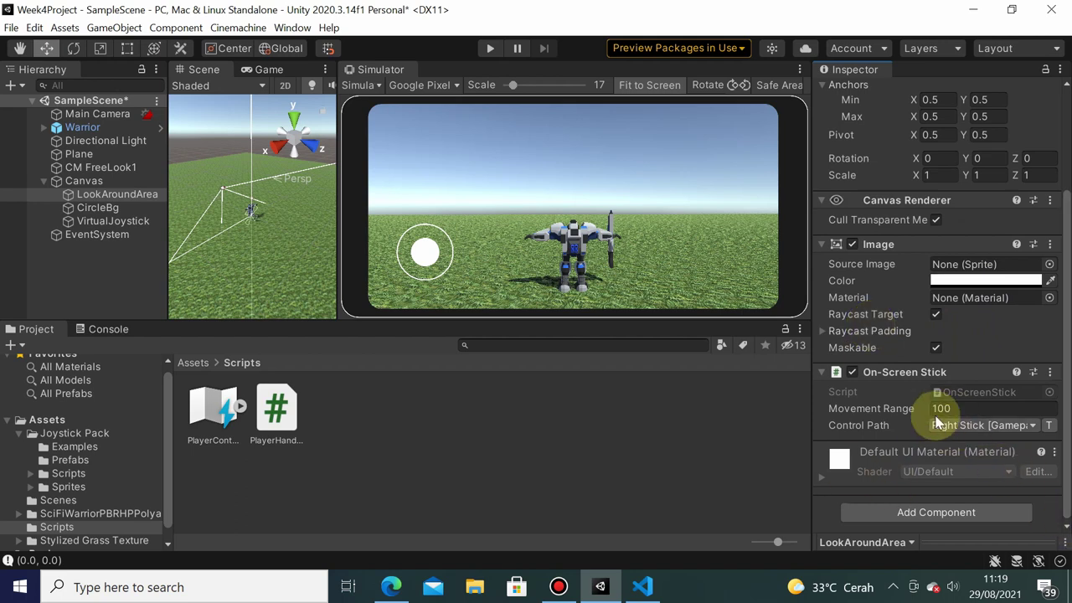
pyautogui.doubleClick(243, 417)
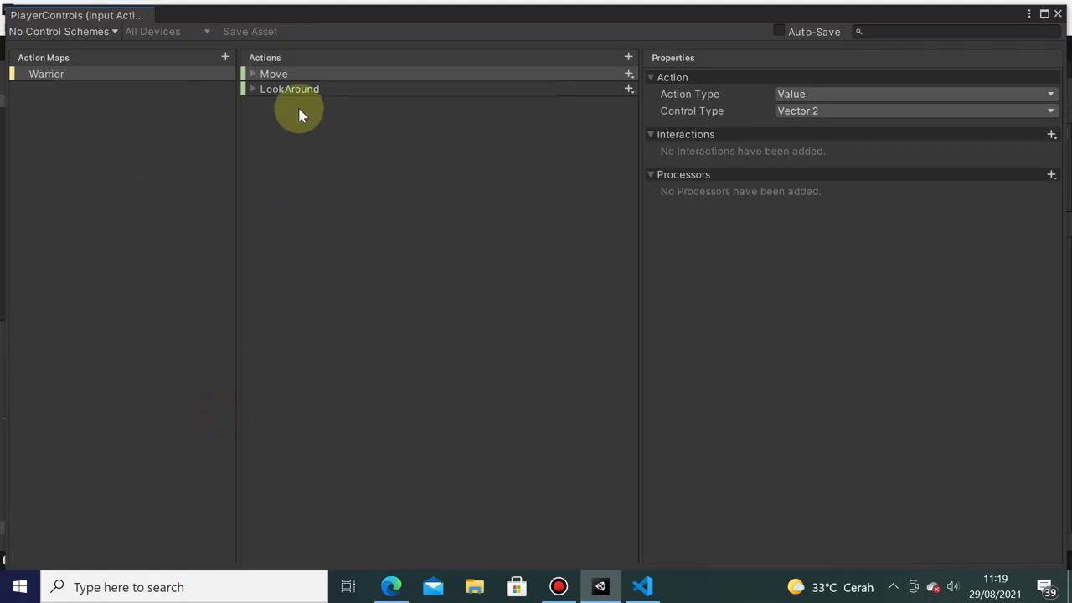
pyautogui.click(1057, 15)
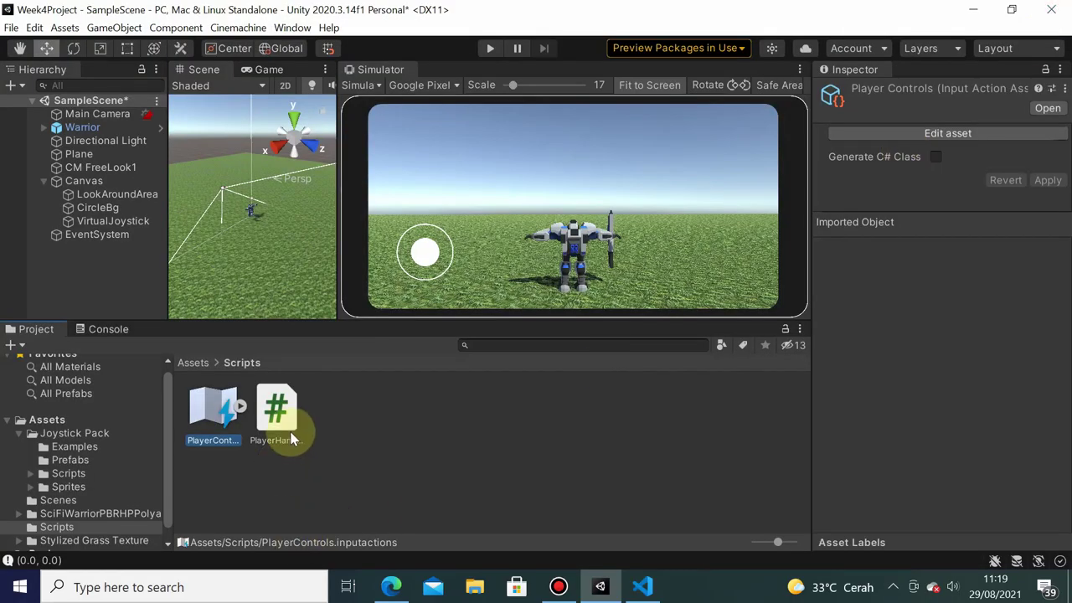
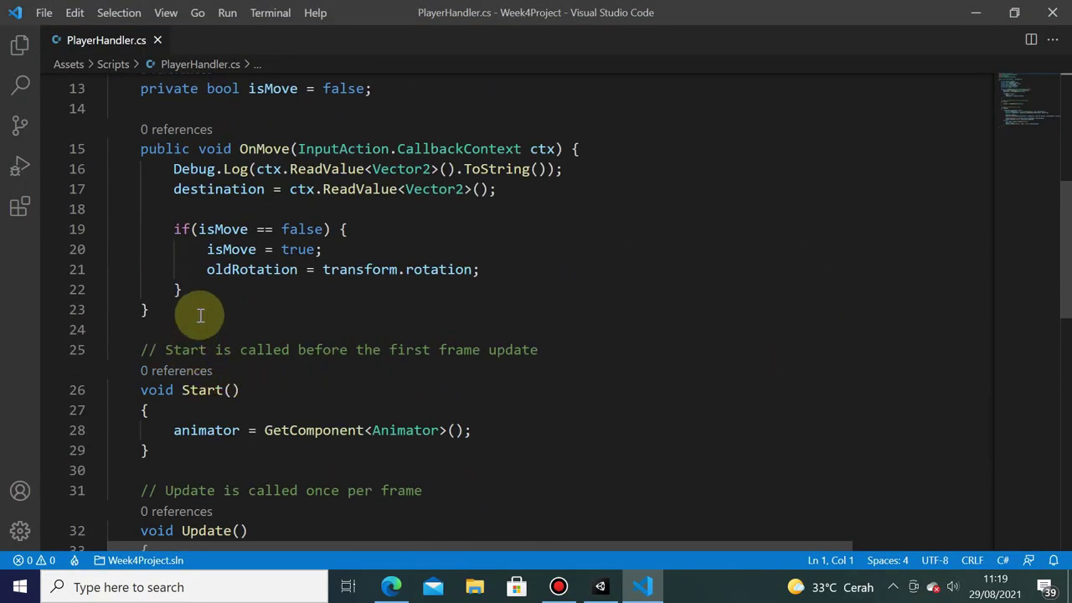
# - Add an empty public void OnLookAround(InputAction.CallbackContext ctx) method after OnMove
pyautogui.click(200, 315)
pyautogui.press('Return')
pyautogui.press('Return')
pyautogui.write('publ')
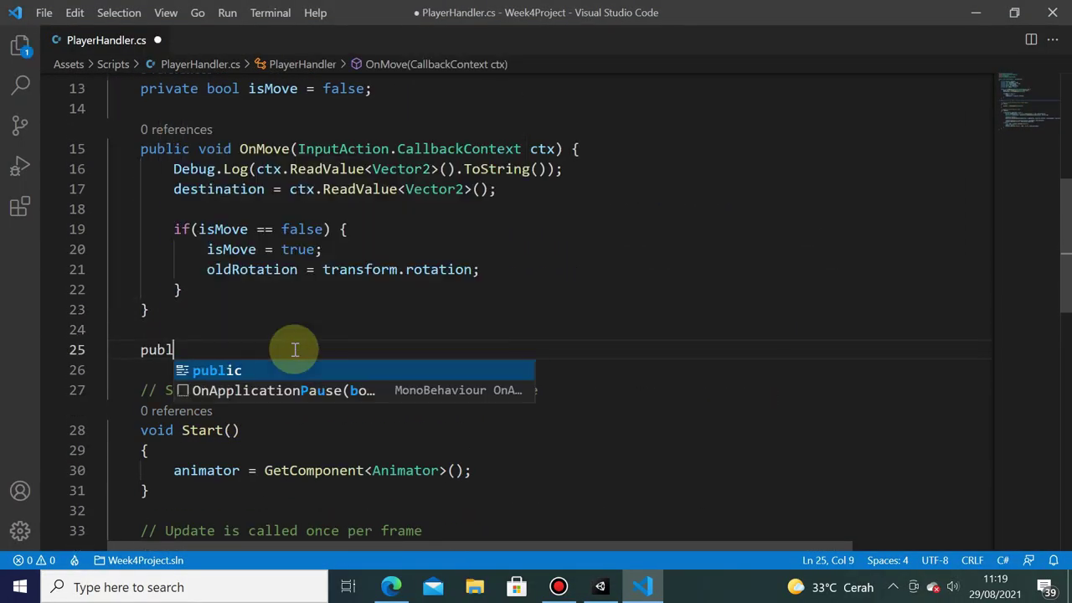
pyautogui.write('ic void')
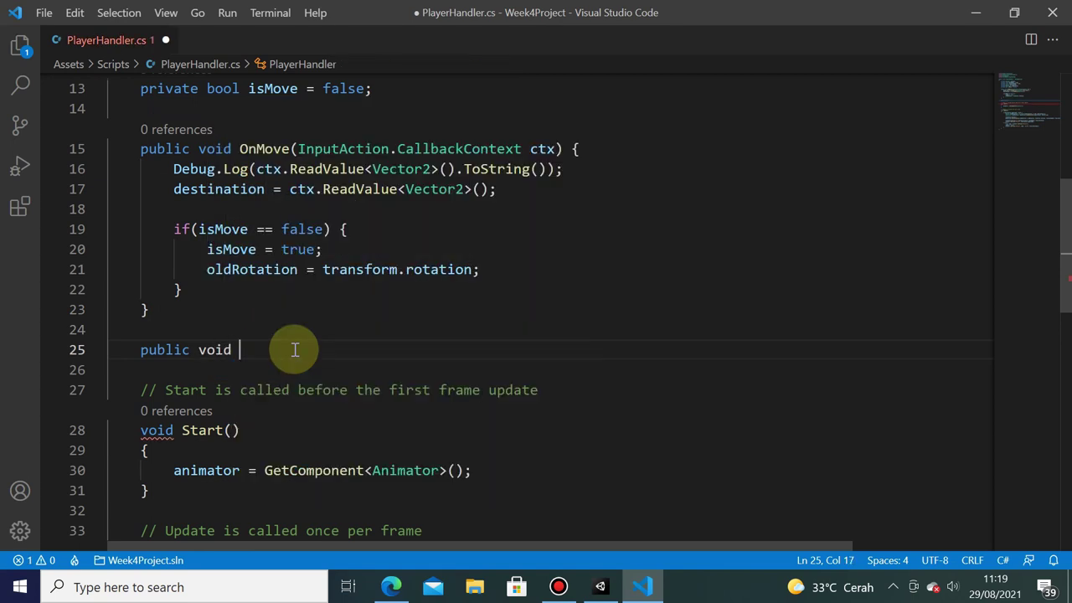
pyautogui.write(' OnLookArao')
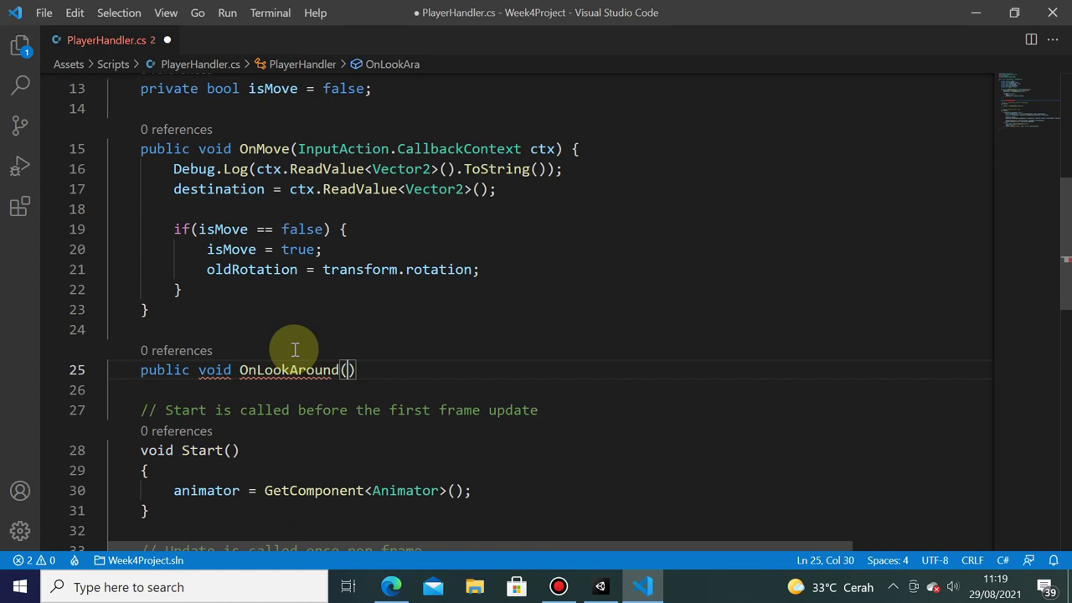
pyautogui.write('InputActio')
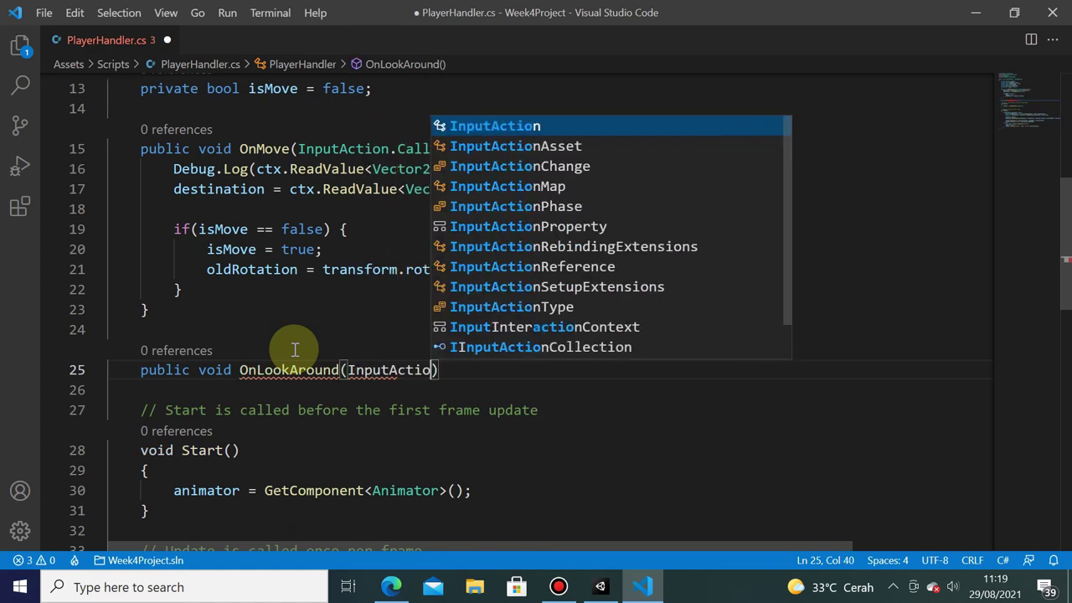
pyautogui.write('n.C')
pyautogui.press('Tab')
pyautogui.write('ct')
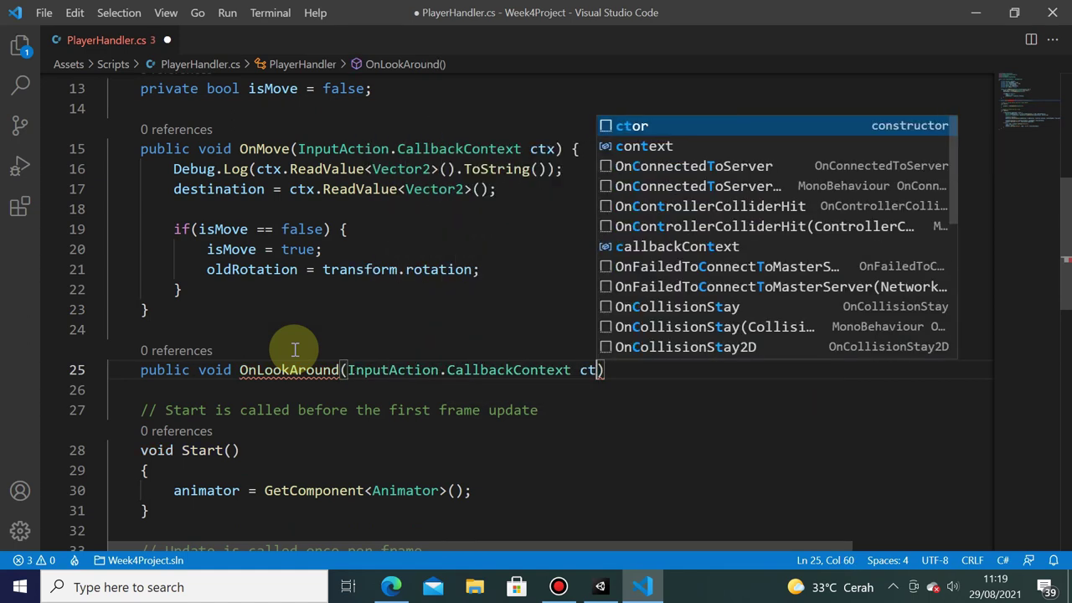
pyautogui.write('x) {')
pyautogui.press('Return')
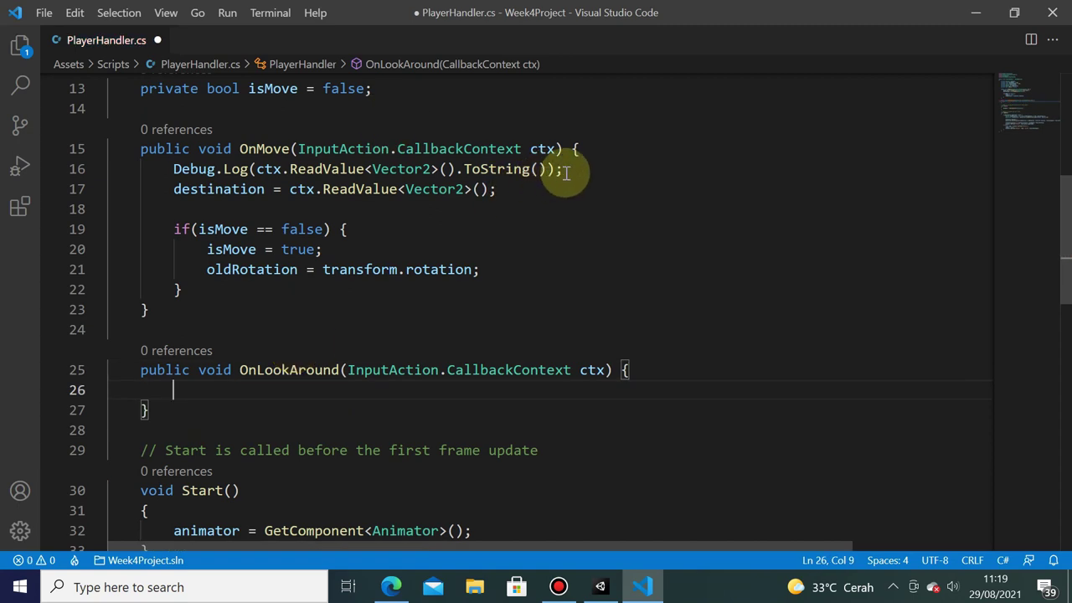
# - Copy OnMove's Debug.Log line into OnLookAround, save the script, and return to Unity
pyautogui.moveTo(563, 169); pyautogui.dragTo(172, 168)
pyautogui.hotkey('ctrl', 'c')
pyautogui.click(220, 389)
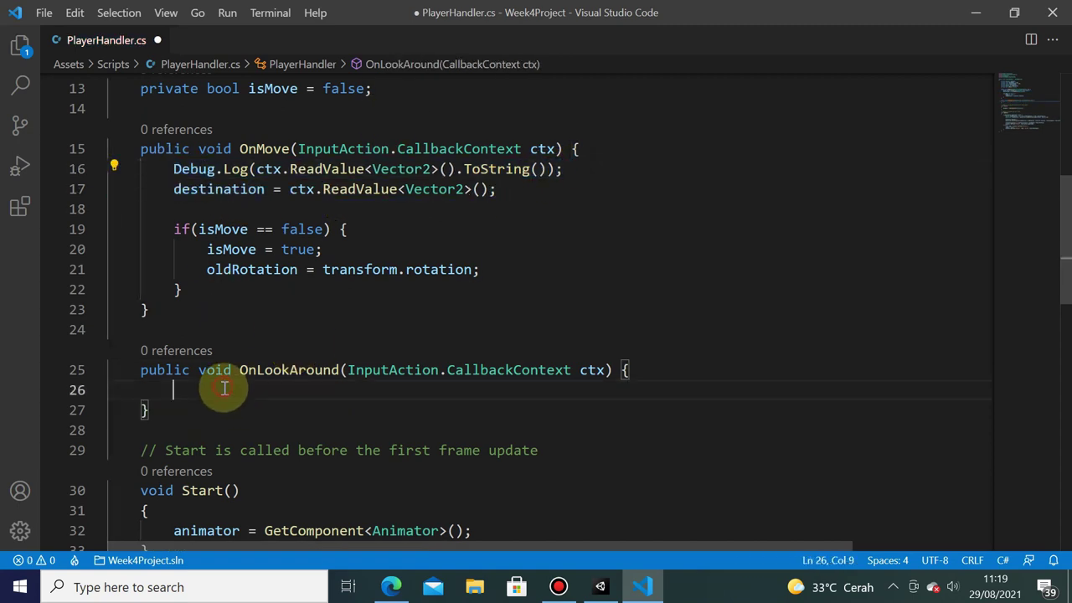
pyautogui.hotkey('ctrl', 'v')
pyautogui.hotkey('ctrl', 's')
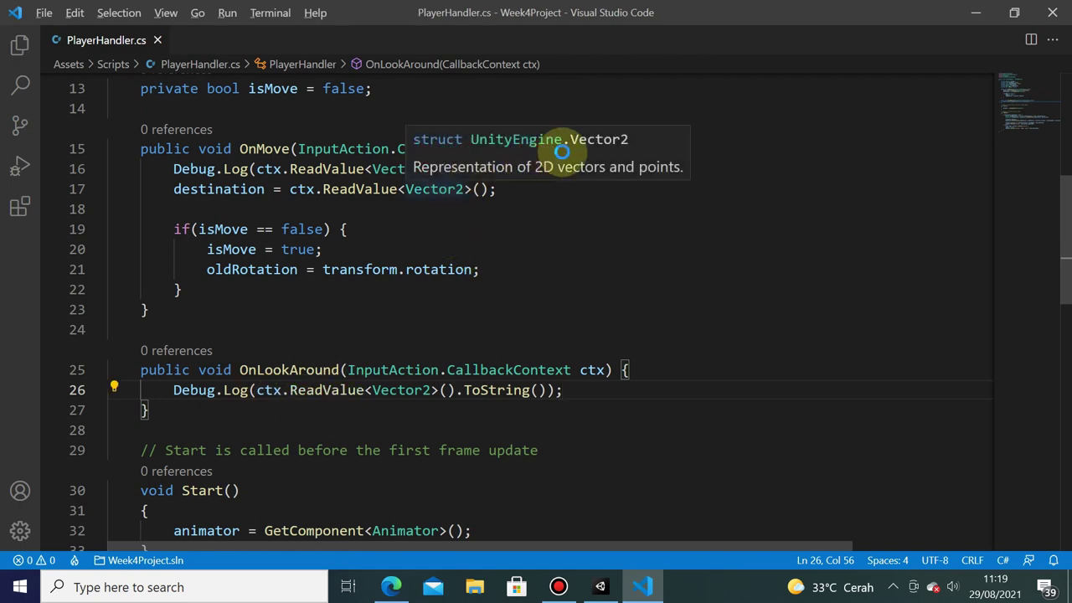
pyautogui.hotkey('alt', 'Tab')
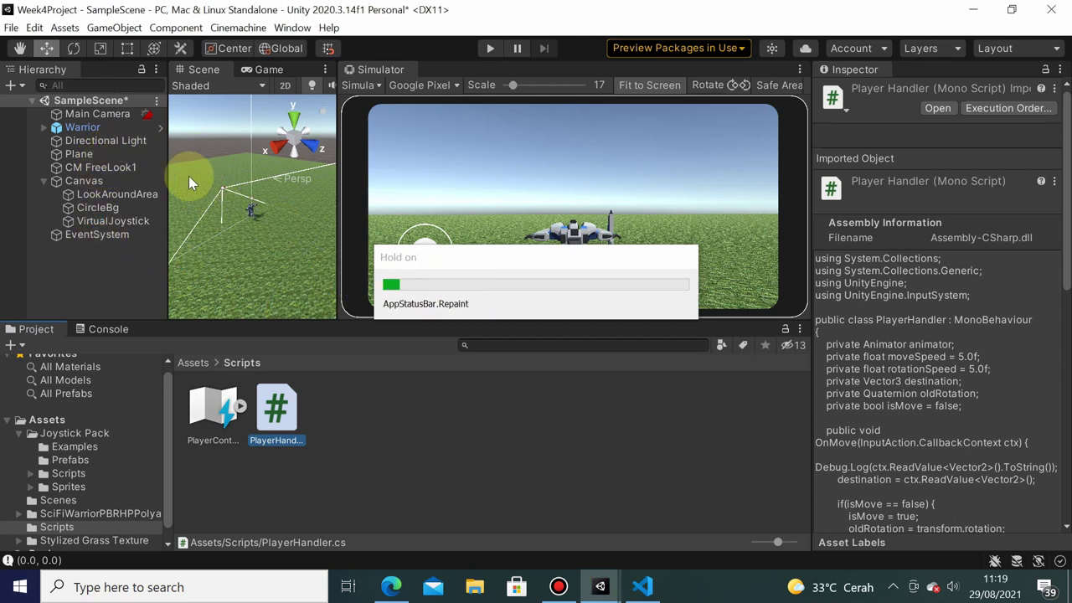
# - Select Warrior and expand its Player Input Events to show the Move and LookAround events
pyautogui.click(113, 126)
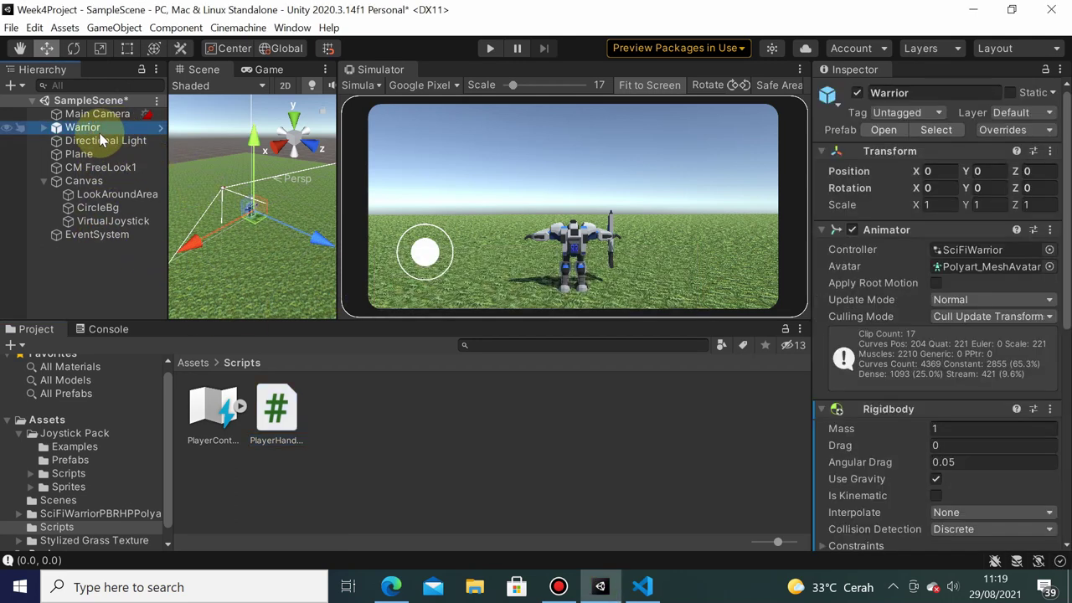
pyautogui.scroll(-8, 1064, 272)
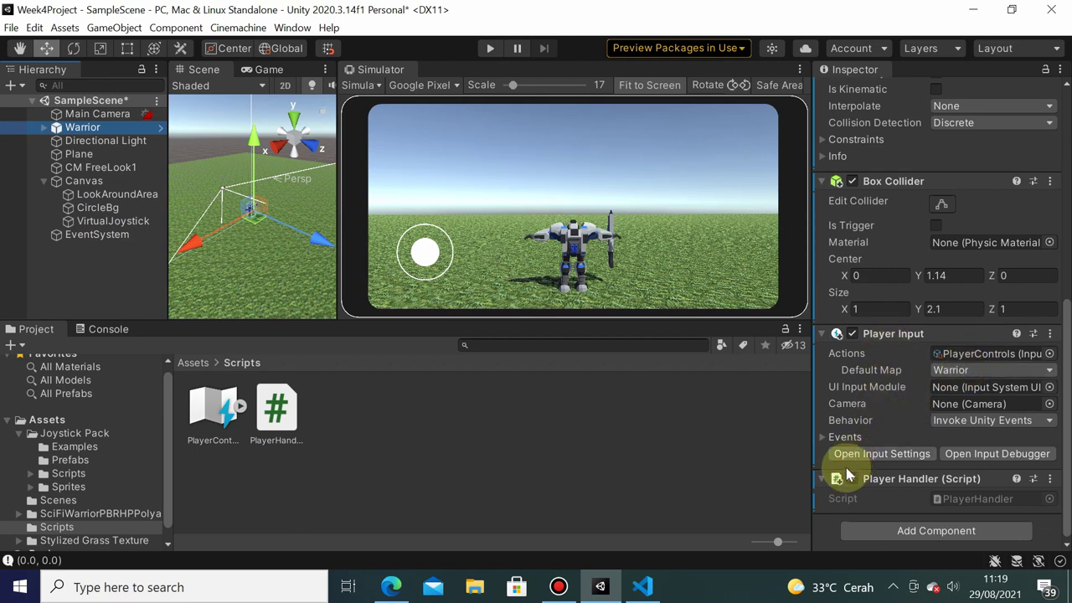
pyautogui.click(821, 439)
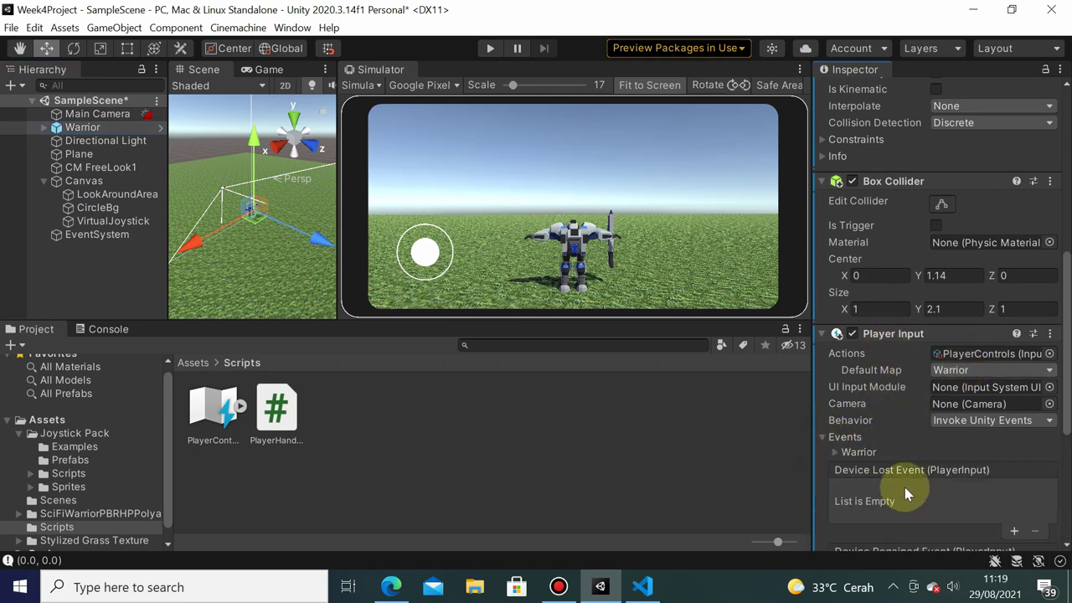
pyautogui.click(838, 453)
pyautogui.scroll(-3, 955, 444)
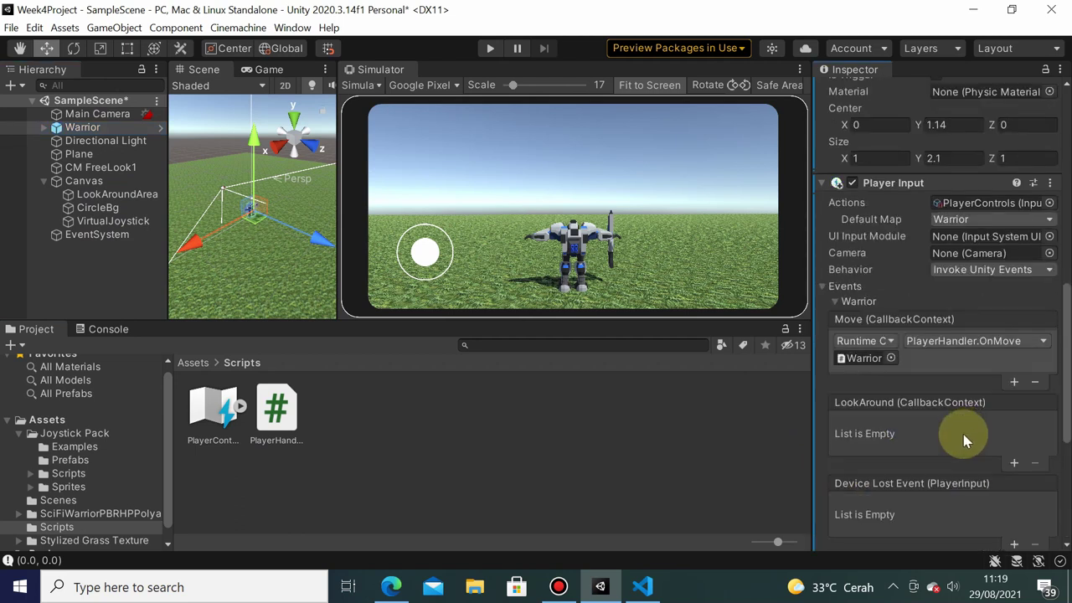
# - Add a LookAround listener targeting Warrior that calls PlayerHandler.OnLookAround, then enter Play mode
pyautogui.click(1013, 464)
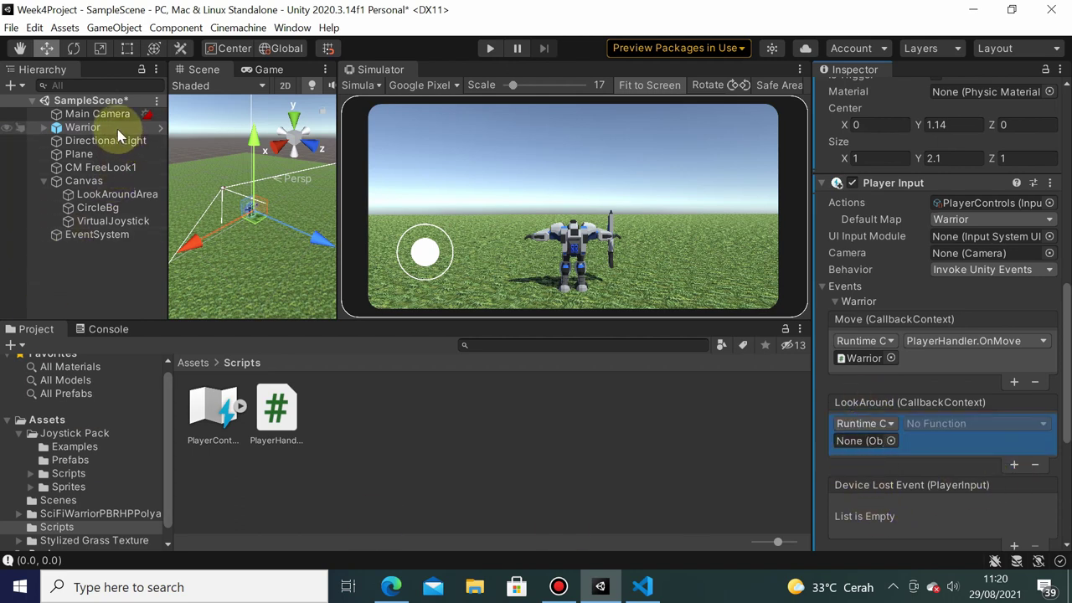
pyautogui.moveTo(118, 129); pyautogui.dragTo(855, 441)
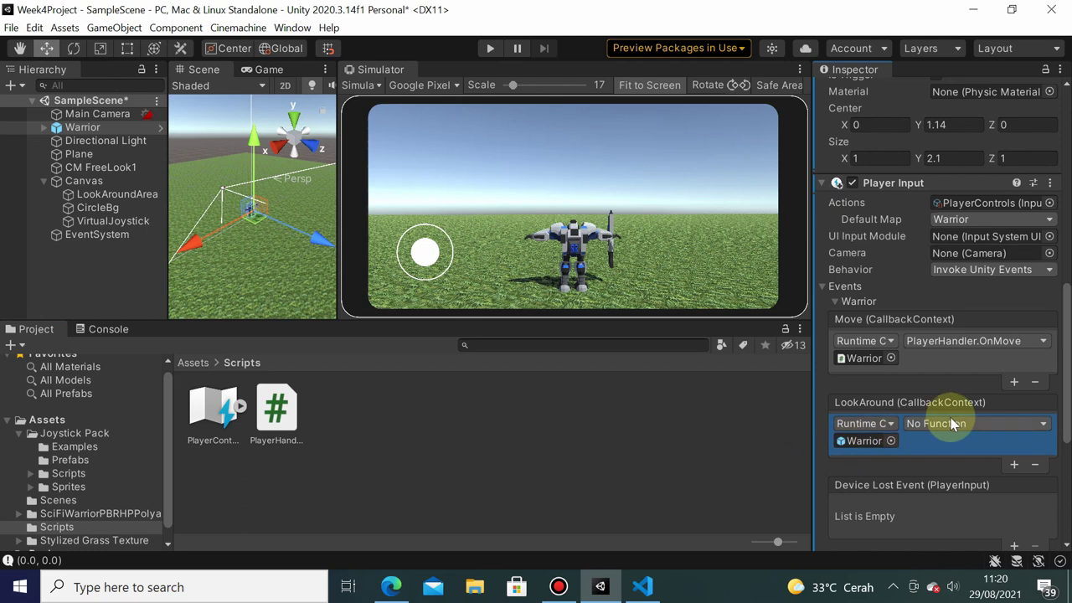
pyautogui.click(952, 425)
pyautogui.moveTo(953, 421)
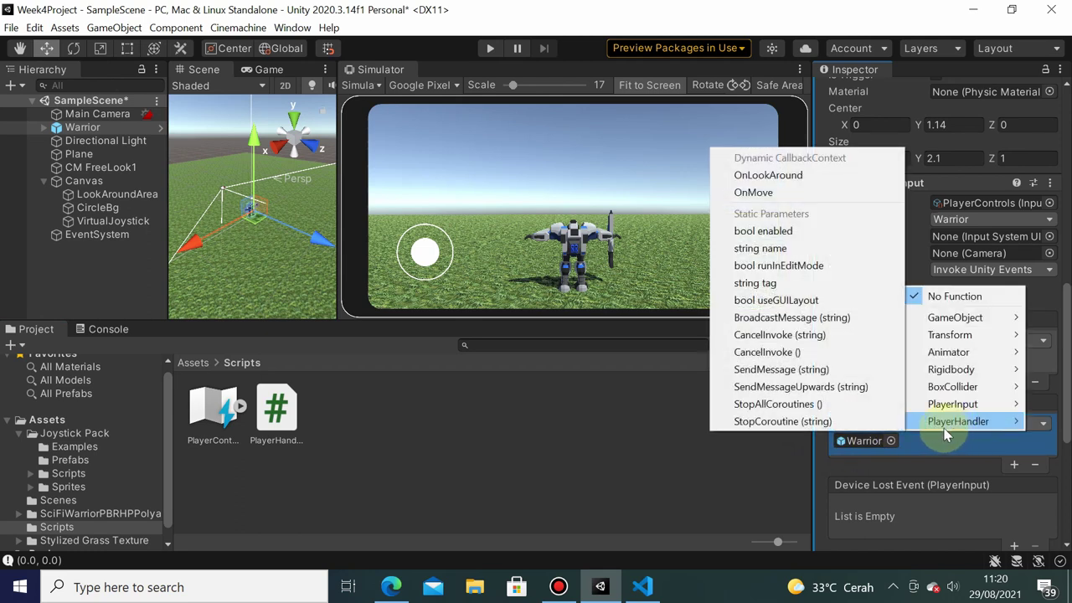
pyautogui.click(803, 175)
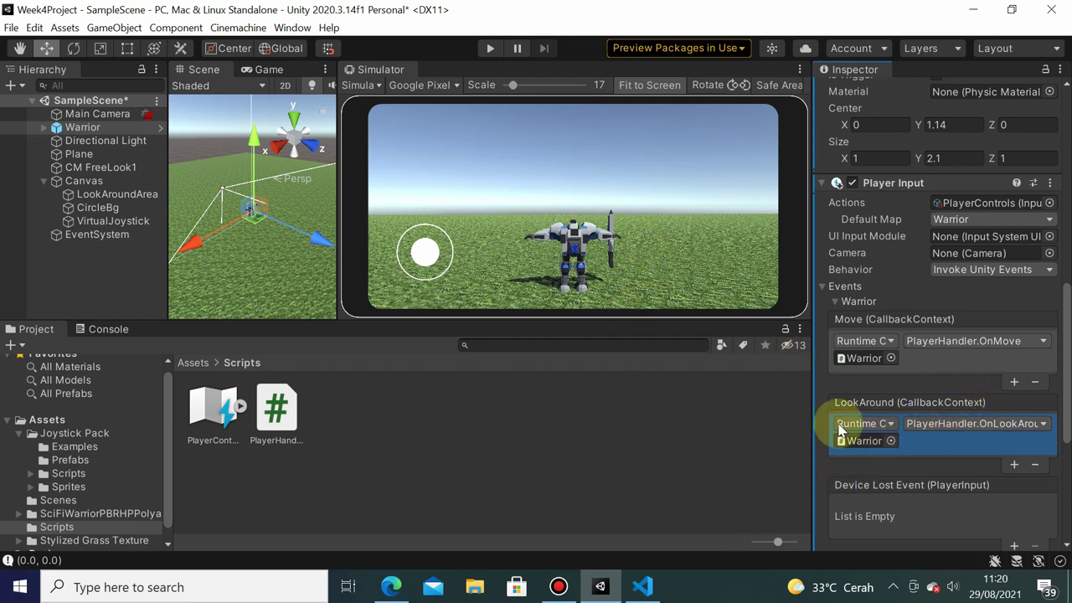
pyautogui.click(486, 54)
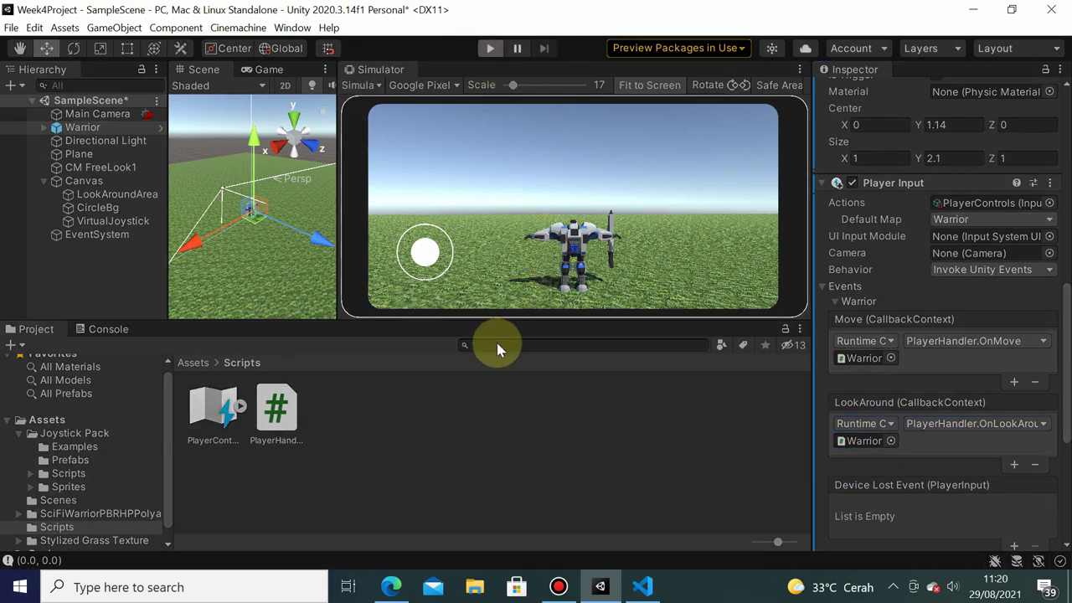
# - Run the game with the Console shown and drag across the screen to log look input vectors
pyautogui.click(499, 48)
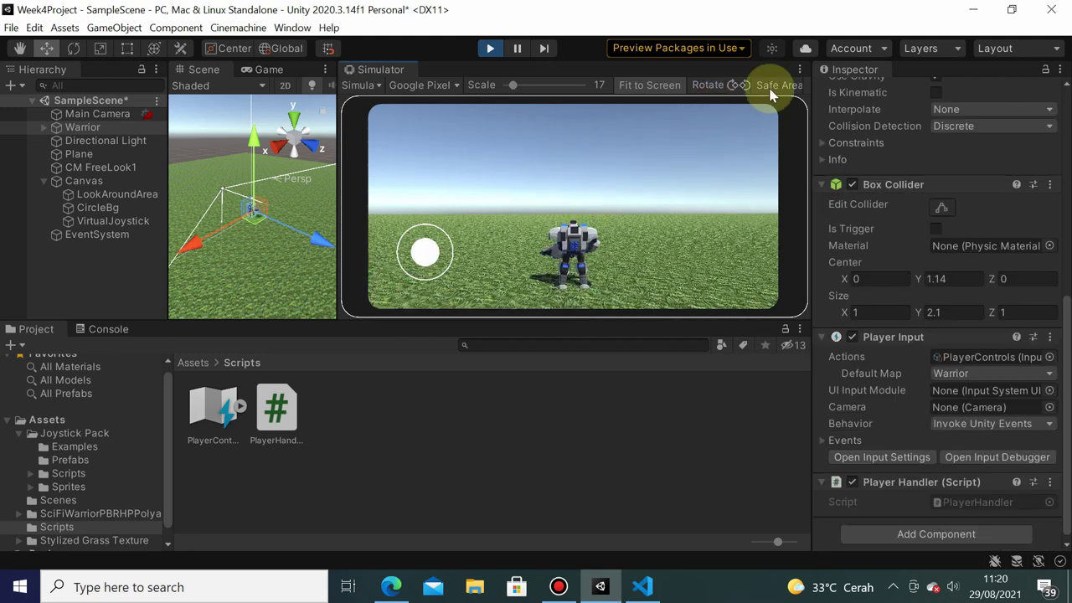
pyautogui.click(107, 332)
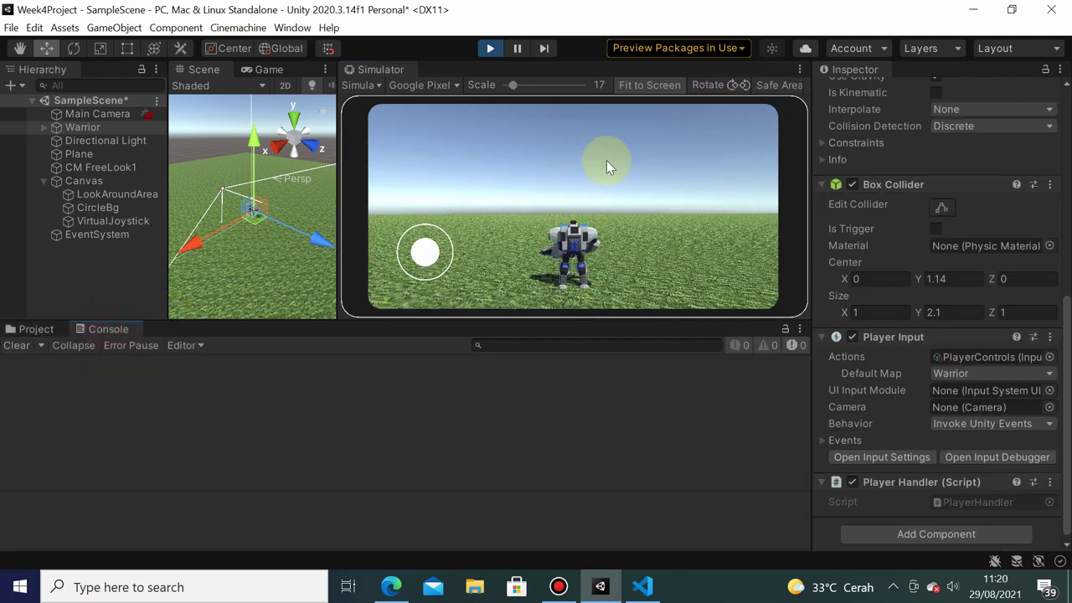
pyautogui.moveTo(558, 148); pyautogui.dragTo(527, 155)
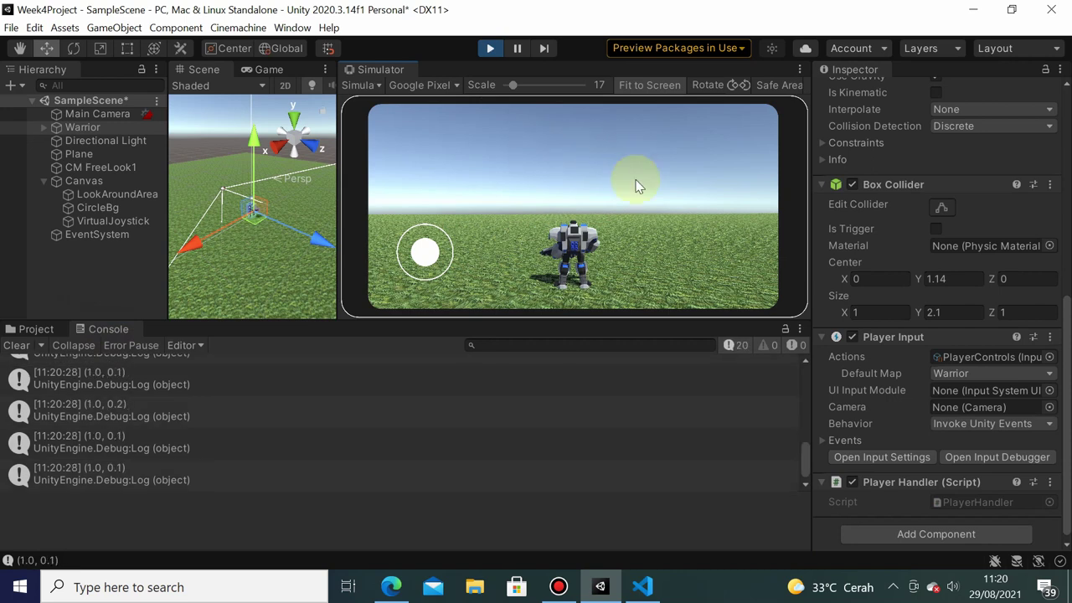
pyautogui.moveTo(635, 185); pyautogui.dragTo(609, 172)
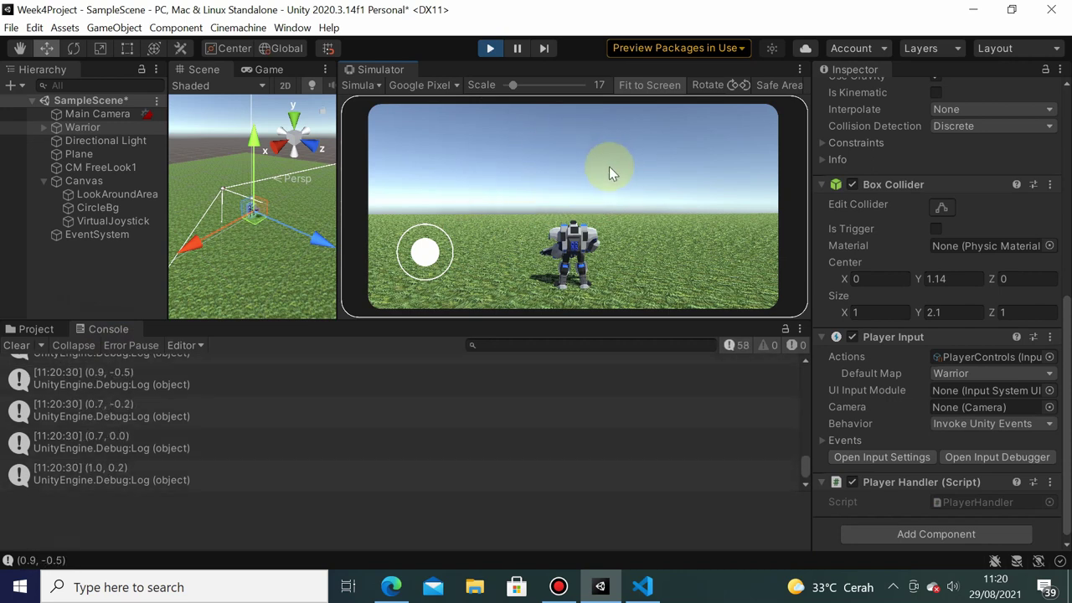
pyautogui.moveTo(617, 222); pyautogui.dragTo(508, 212)
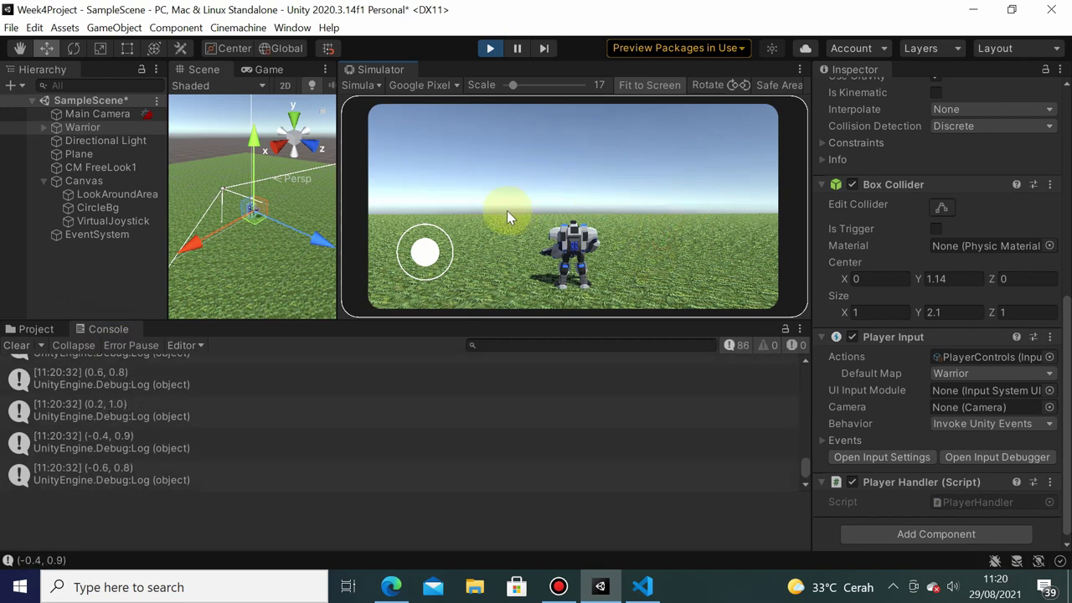
# - Steer the Warrior with the virtual joystick, then stop Play mode
pyautogui.moveTo(428, 264); pyautogui.dragTo(417, 292)
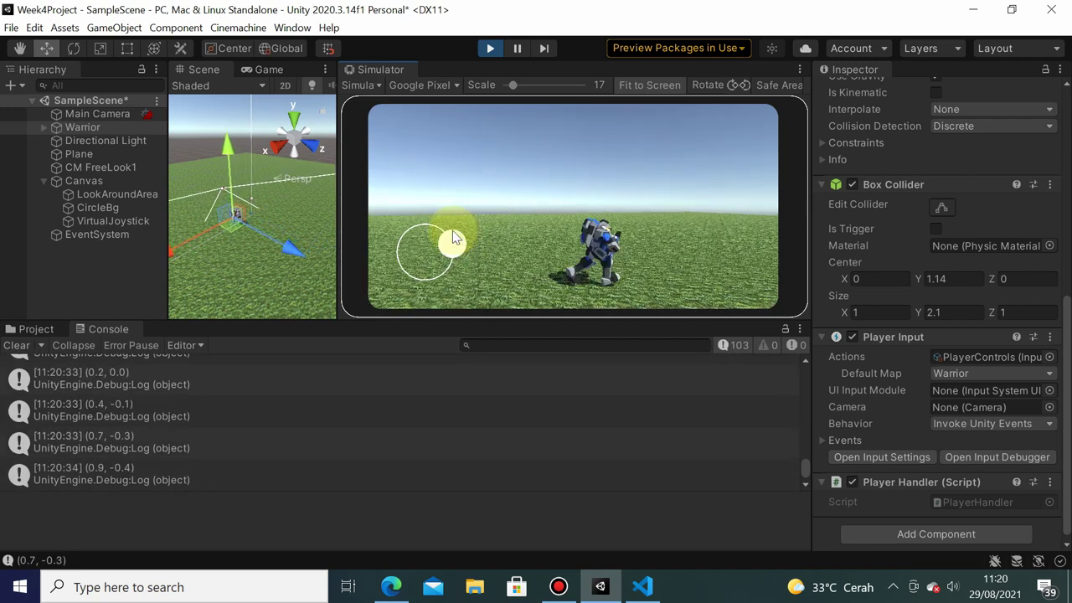
pyautogui.moveTo(536, 154); pyautogui.dragTo(517, 178)
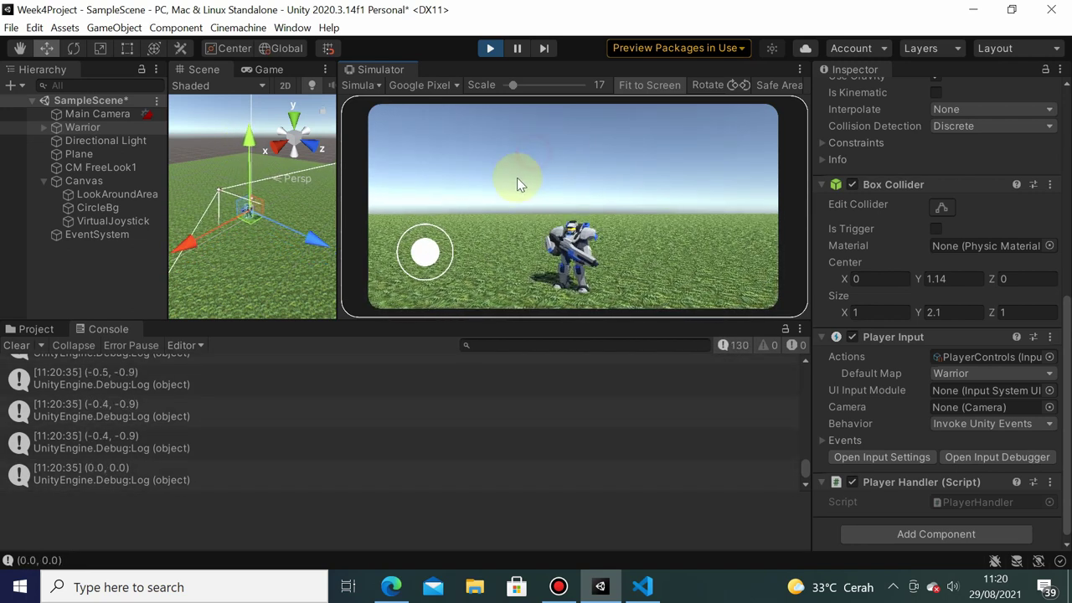
pyautogui.moveTo(426, 251)
pyautogui.mouseDown()
pyautogui.moveTo(453, 278)
pyautogui.moveTo(387, 254)
pyautogui.mouseUp()
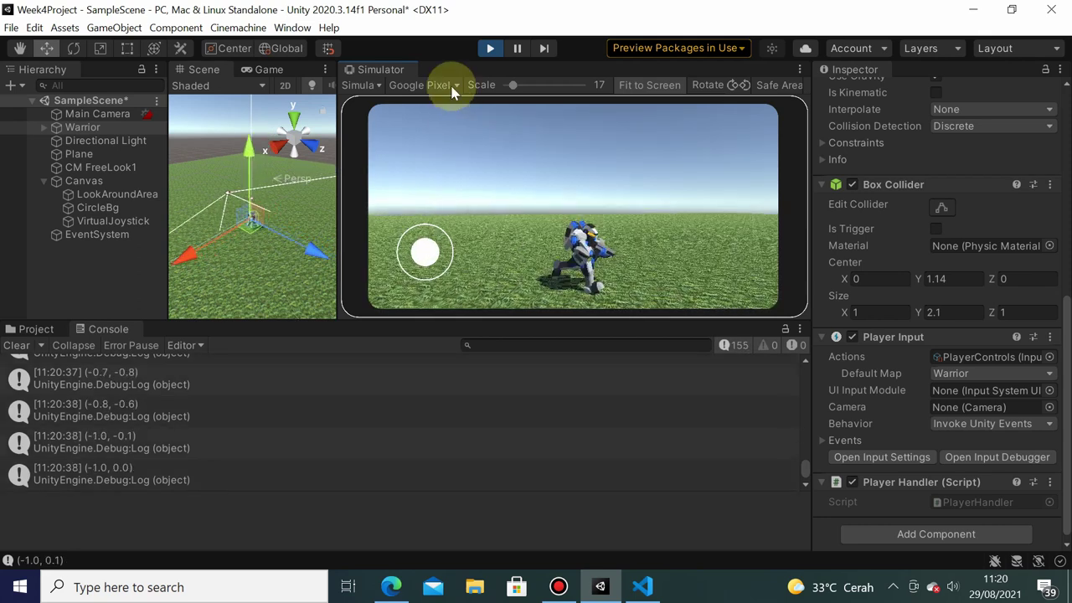
pyautogui.click(492, 52)
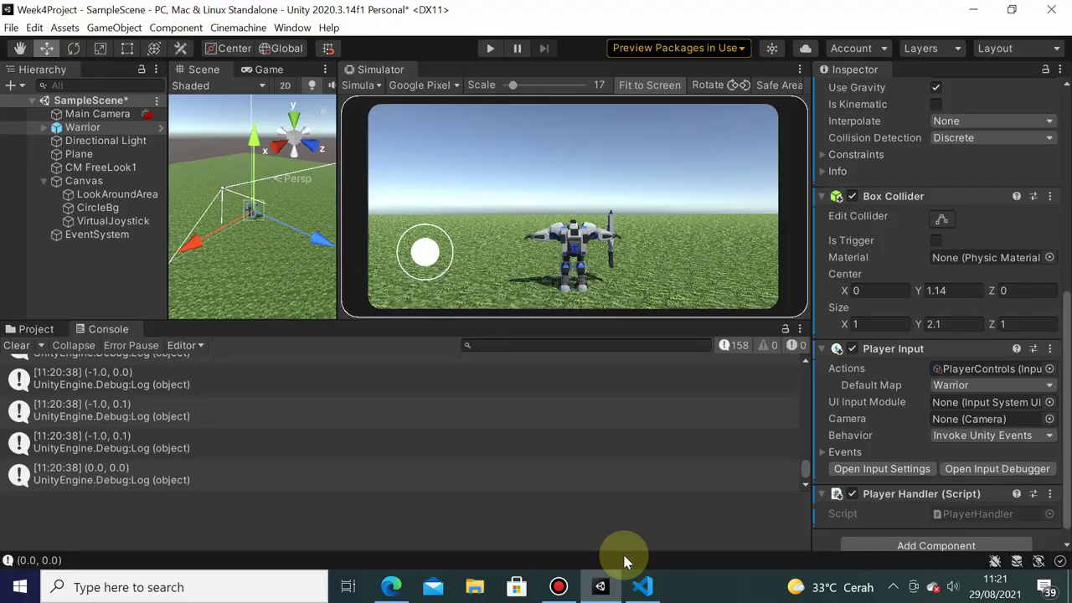
# - Declare private CinemachineFreeLook cameraFreeLook after the isMove field in PlayerHandler
pyautogui.click(649, 578)
pyautogui.click(438, 352)
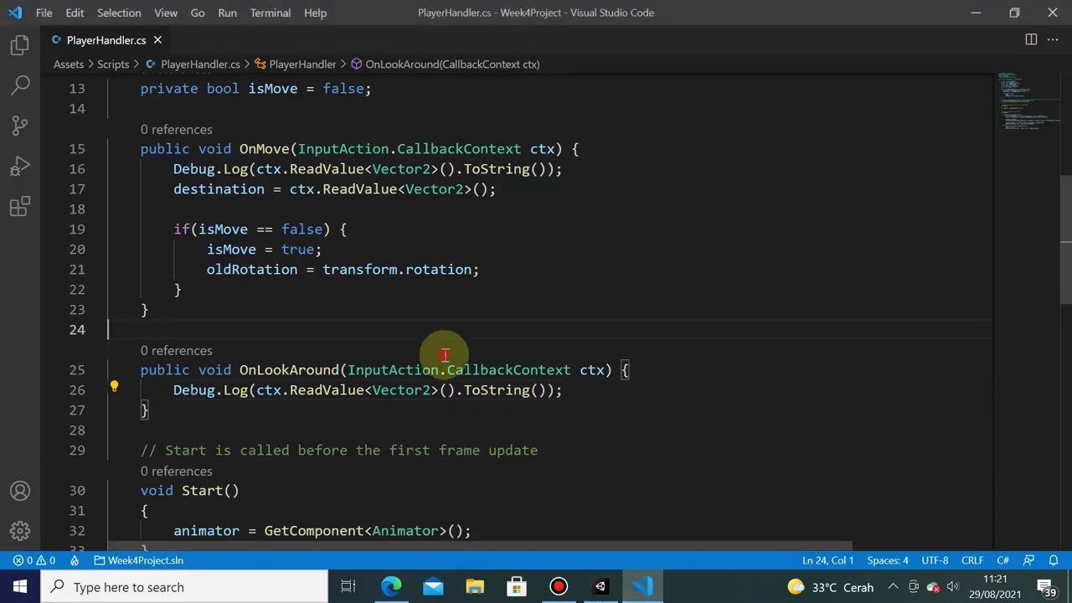
pyautogui.keyDown('ctrl'); pyautogui.scroll(-1, 411, 247); pyautogui.keyUp('ctrl')
pyautogui.scroll(3, 411, 247)
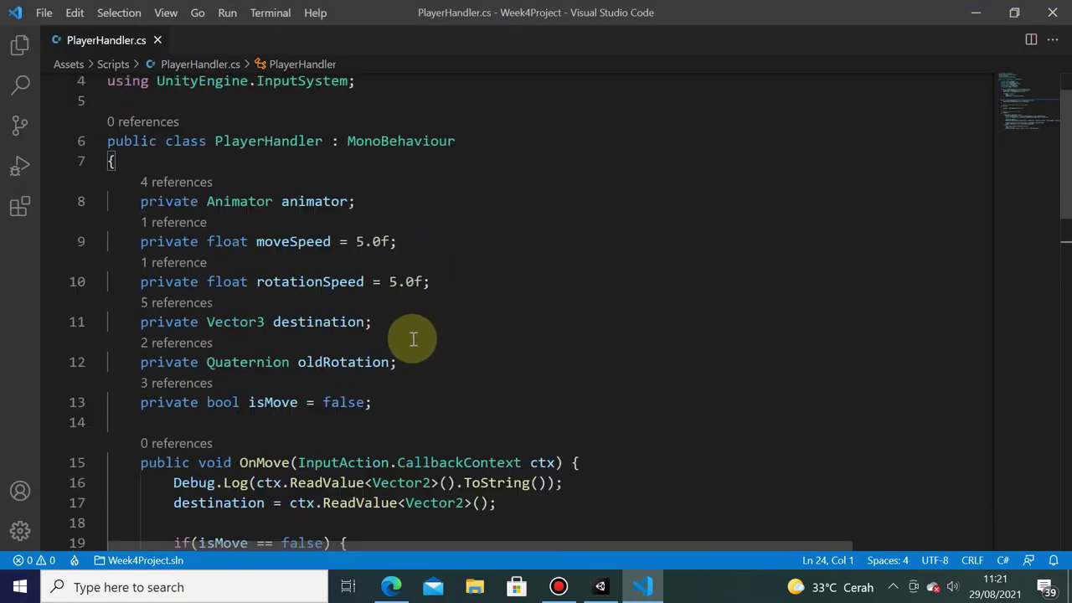
pyautogui.scroll(-1, 412, 337)
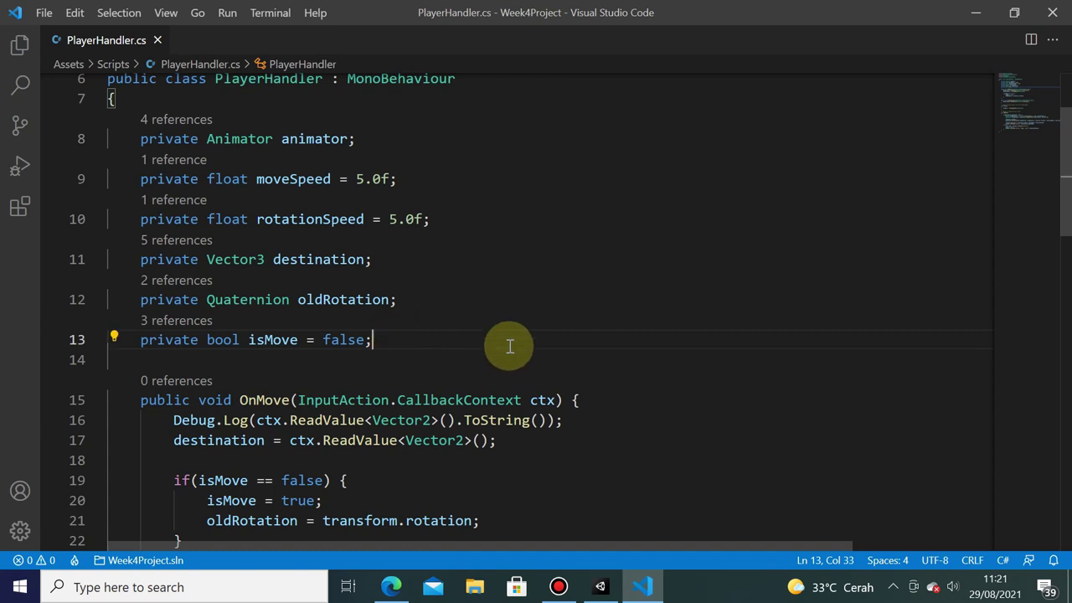
pyautogui.press('Return')
pyautogui.press('Return')
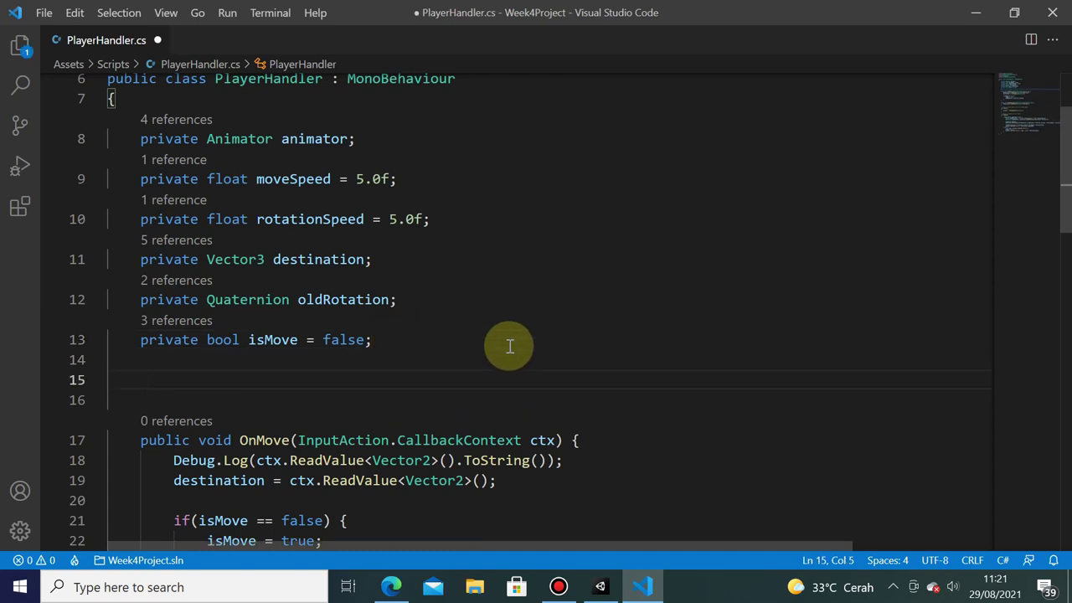
pyautogui.write('private ')
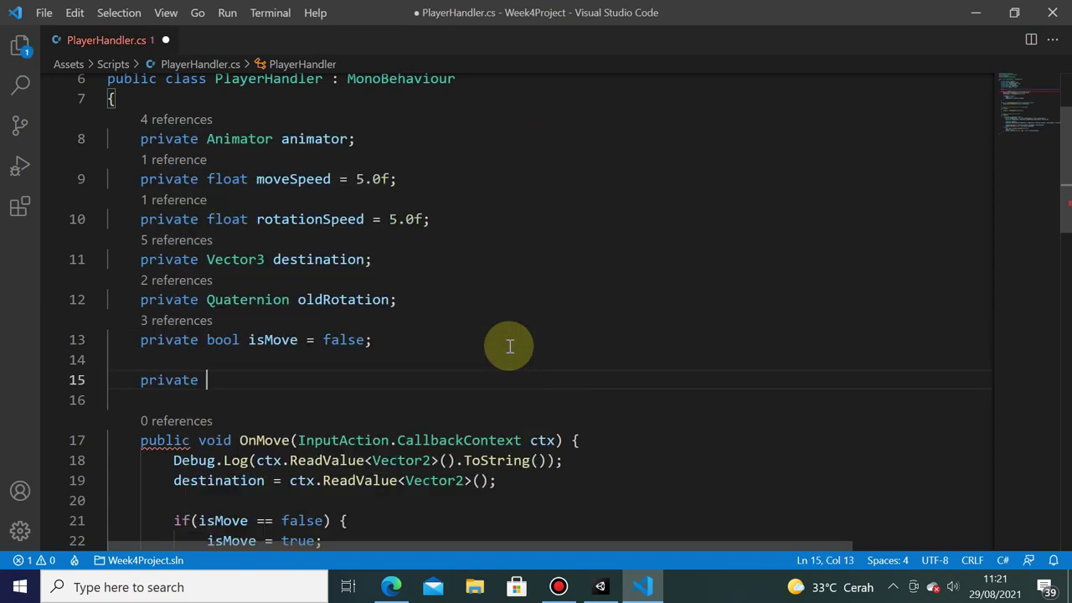
pyautogui.write('Cinemachine')
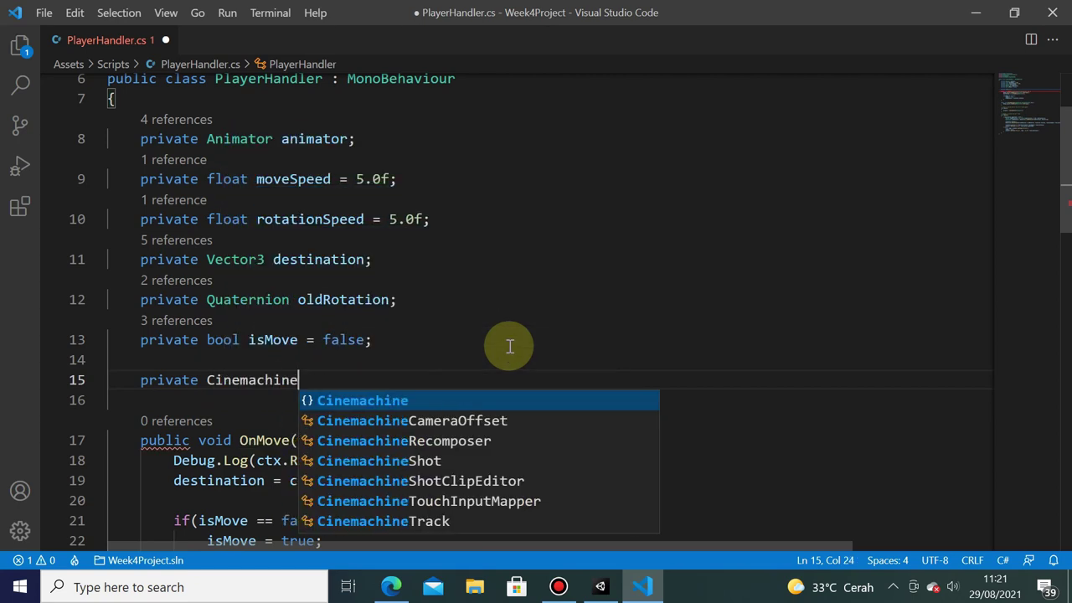
pyautogui.write('FreeLook ')
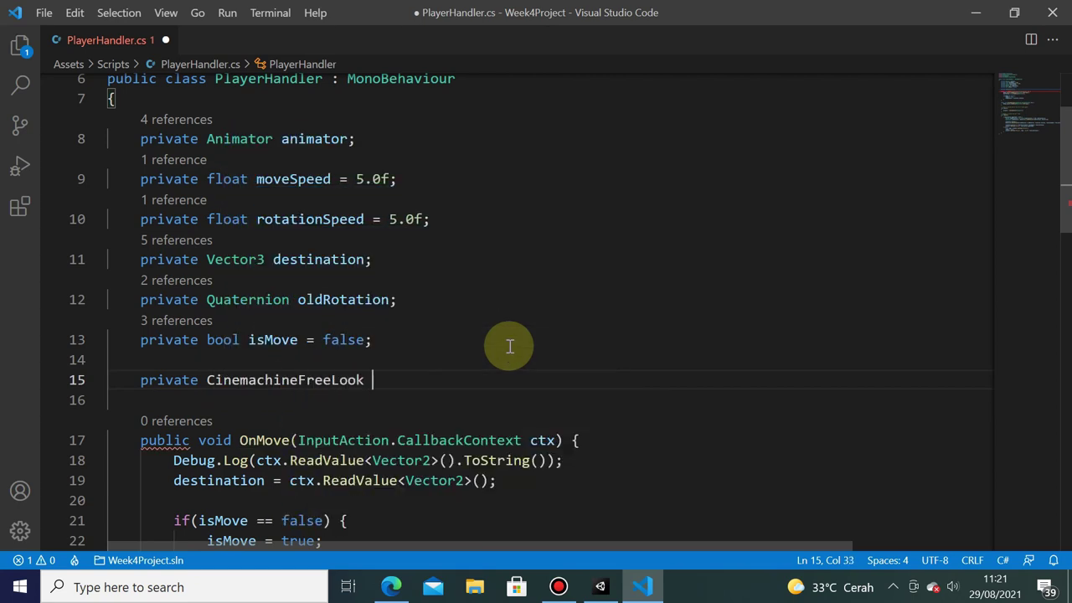
pyautogui.write('cameraFe')
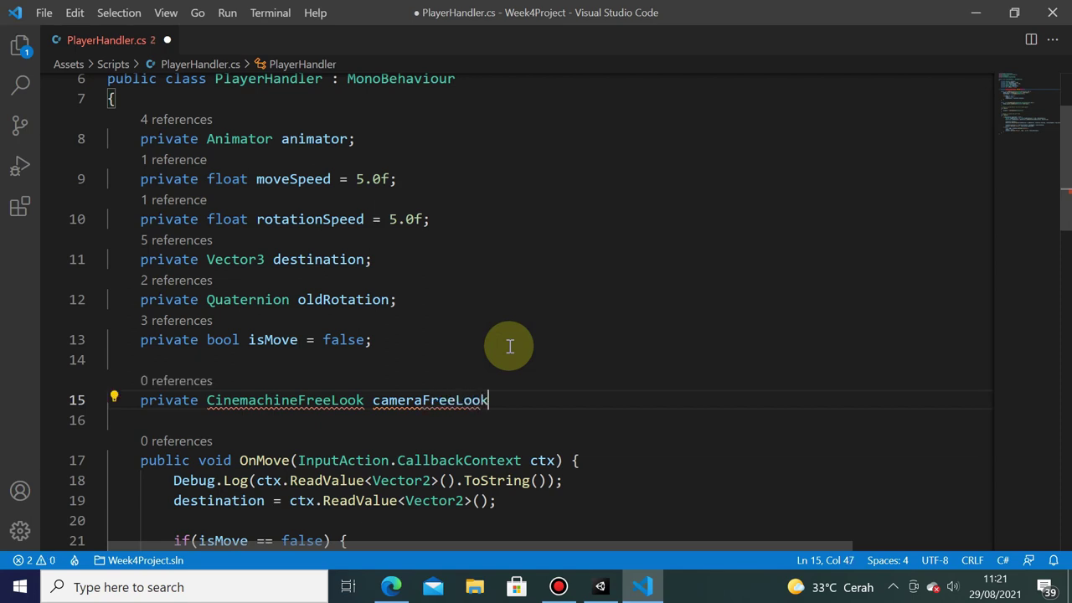
pyautogui.write(';')
# - Use the Ctrl+. quick fix to add the using Cinemachine directive at the top
pyautogui.click(348, 401)
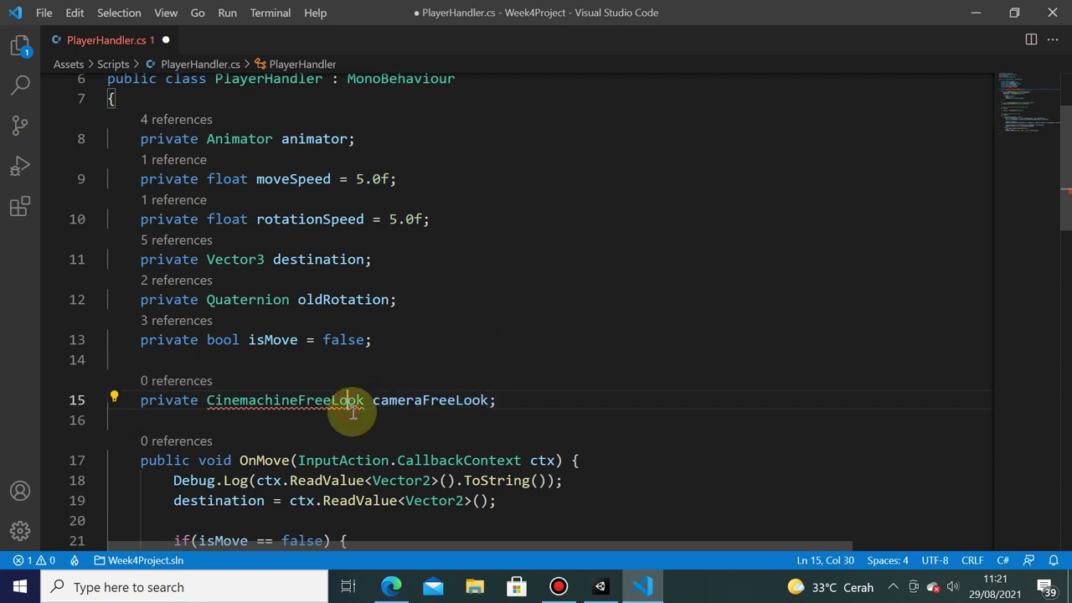
pyautogui.hotkey('ctrl', '.')
pyautogui.press('Return')
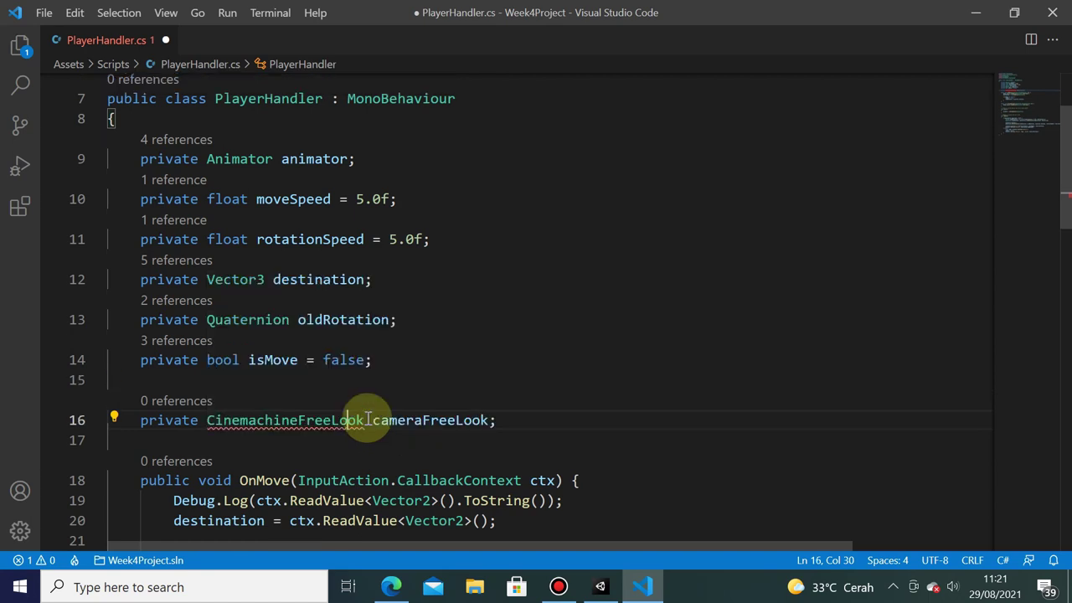
pyautogui.scroll(3, 360, 252)
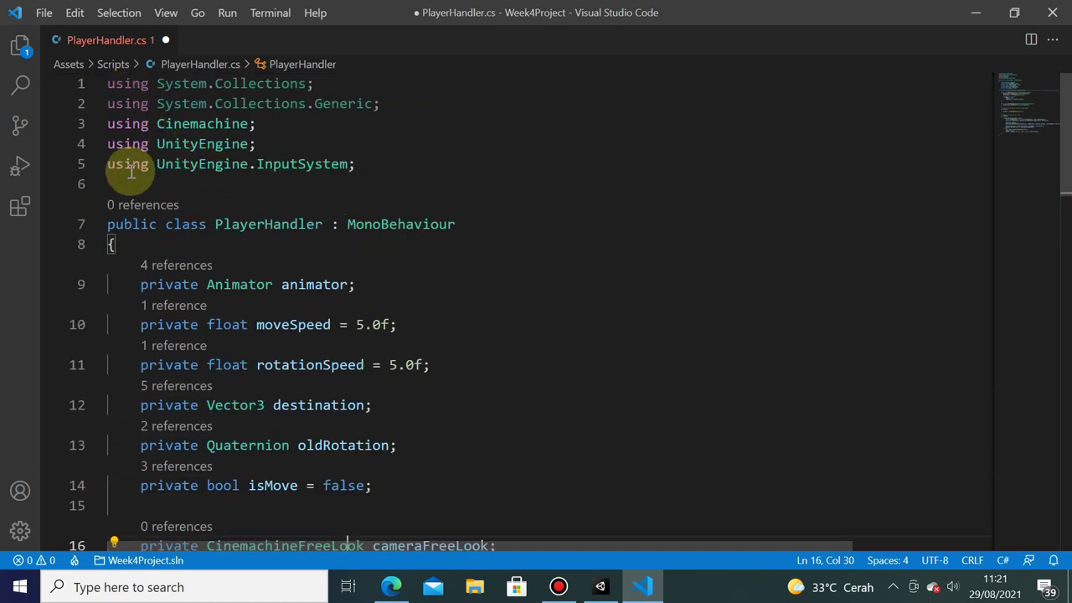
pyautogui.doubleClick(213, 124)
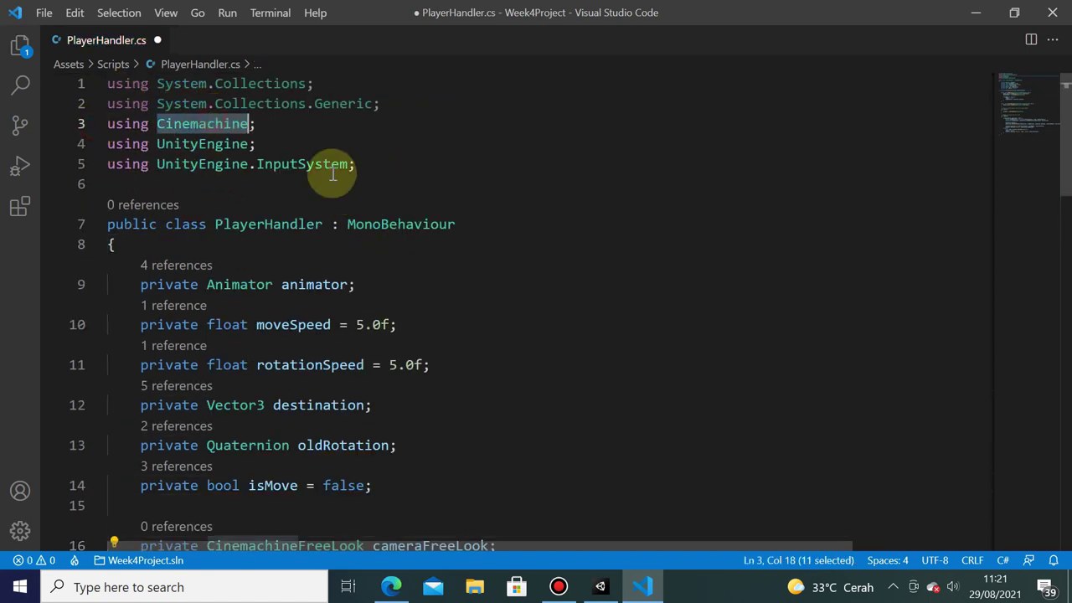
pyautogui.scroll(-3, 427, 287)
pyautogui.scroll(-2, 364, 364)
pyautogui.scroll(-3, 343, 371)
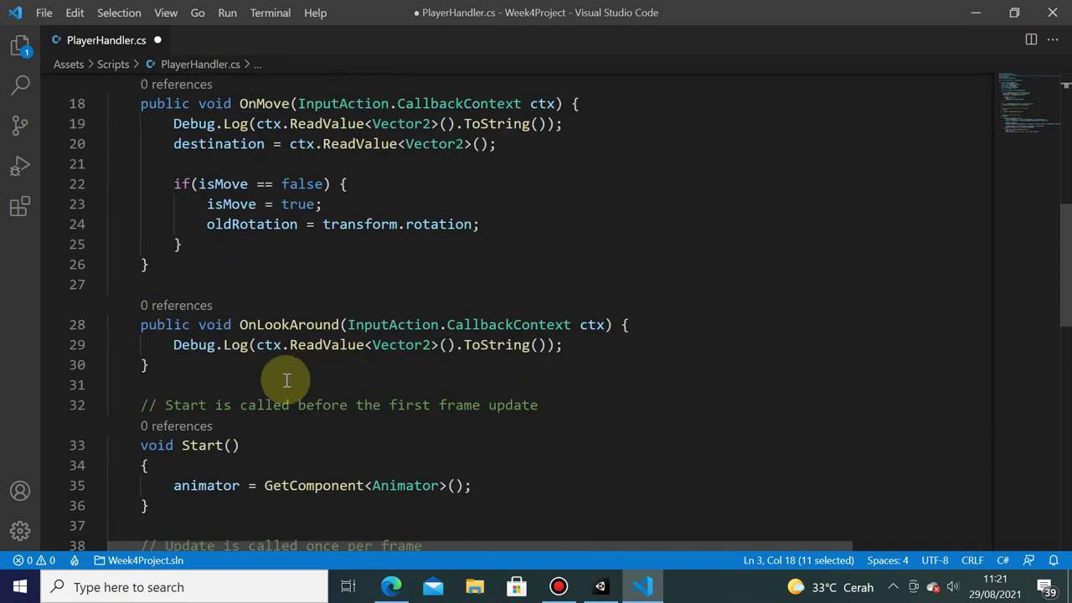
pyautogui.scroll(-3, 282, 377)
pyautogui.click(520, 370)
# - Add var gameObj = GameObject.FindWithTag() on a new line after the animator line in Start
pyautogui.click(511, 363)
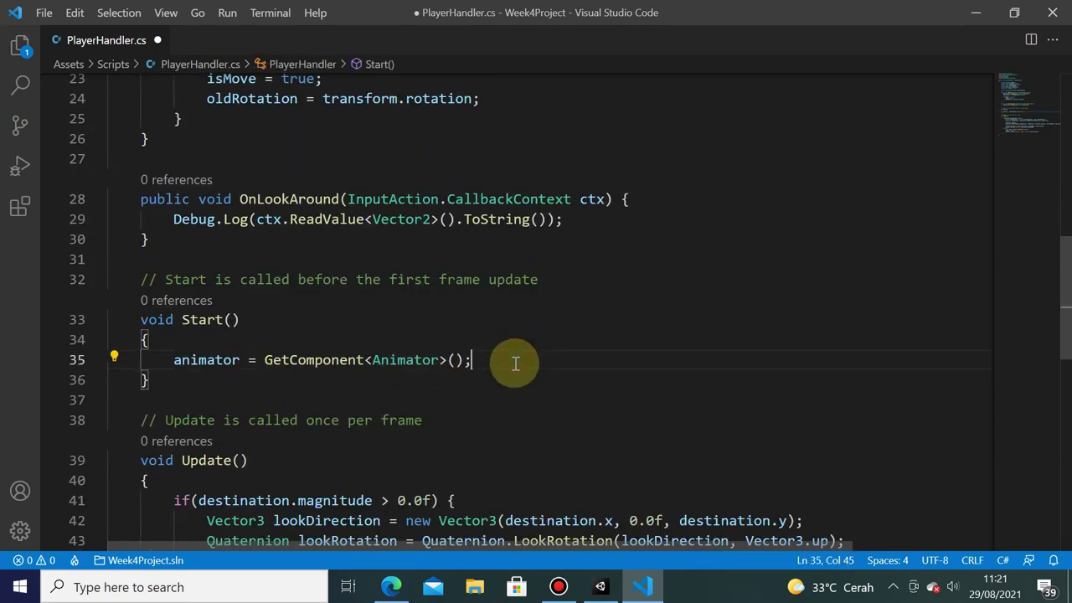
pyautogui.press('Return')
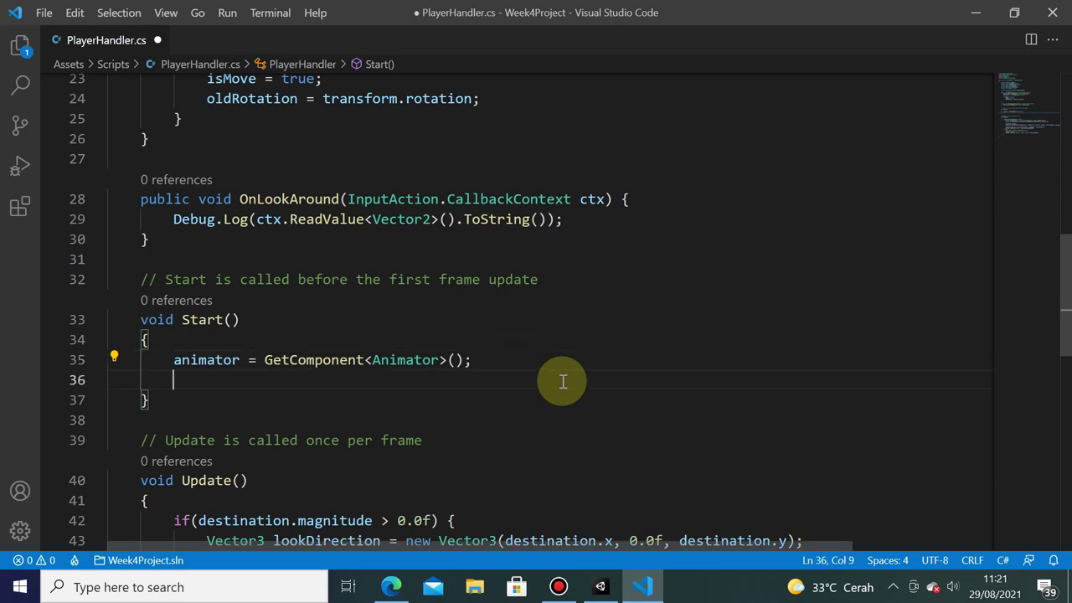
pyautogui.write('var game')
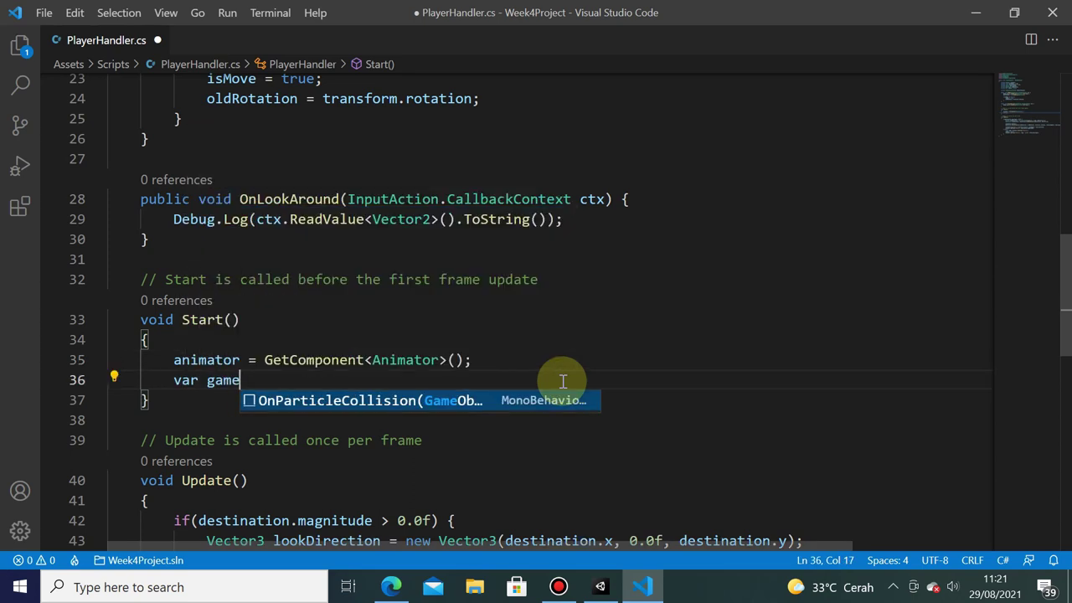
pyautogui.write('Obj =')
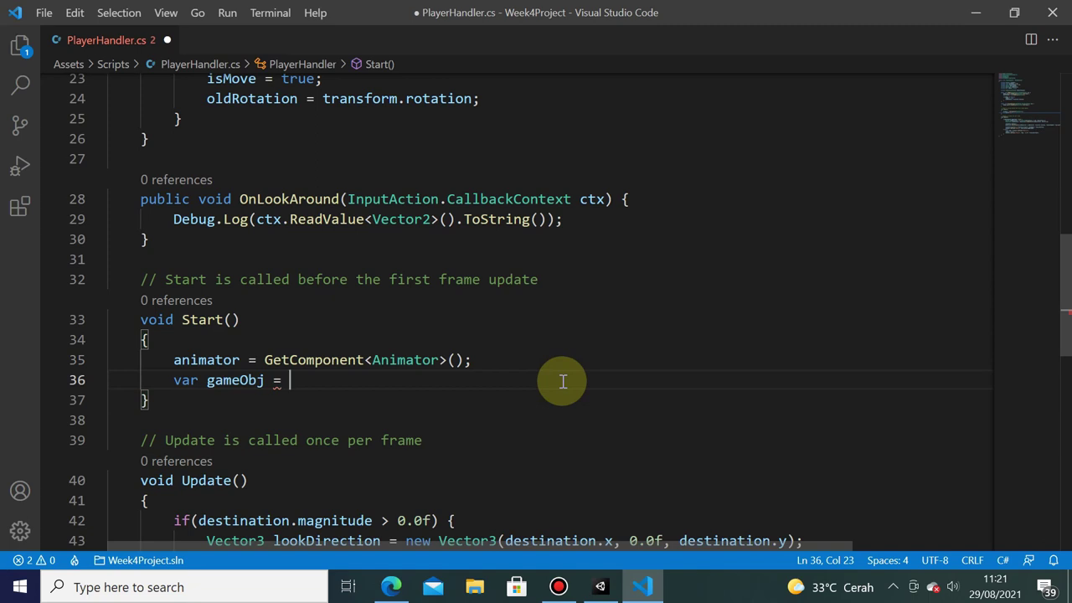
pyautogui.write('GameO')
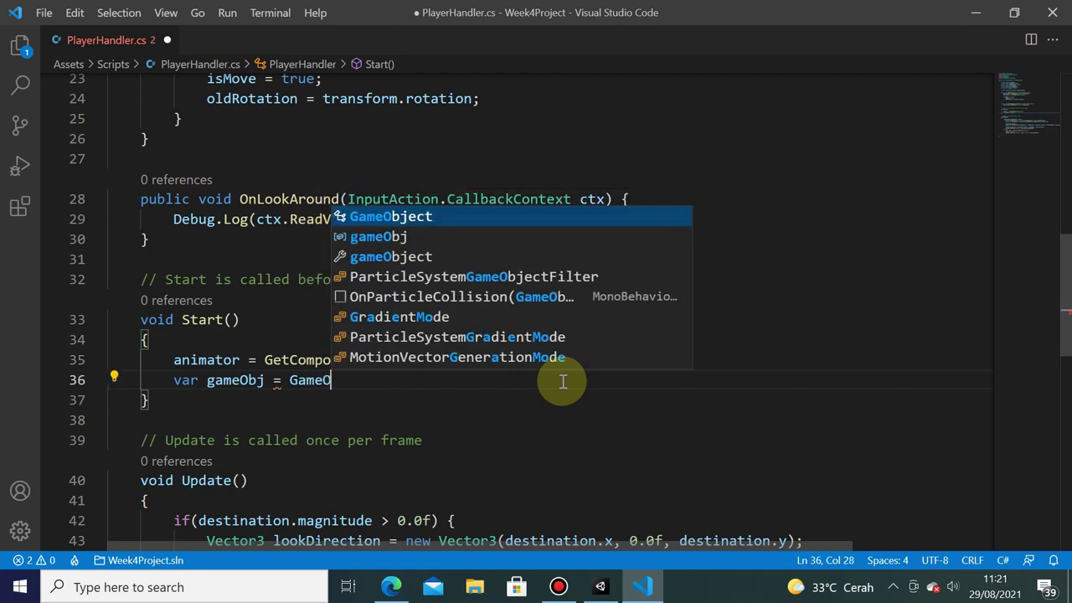
pyautogui.write('bje')
pyautogui.press('Tab')
pyautogui.write('.fin')
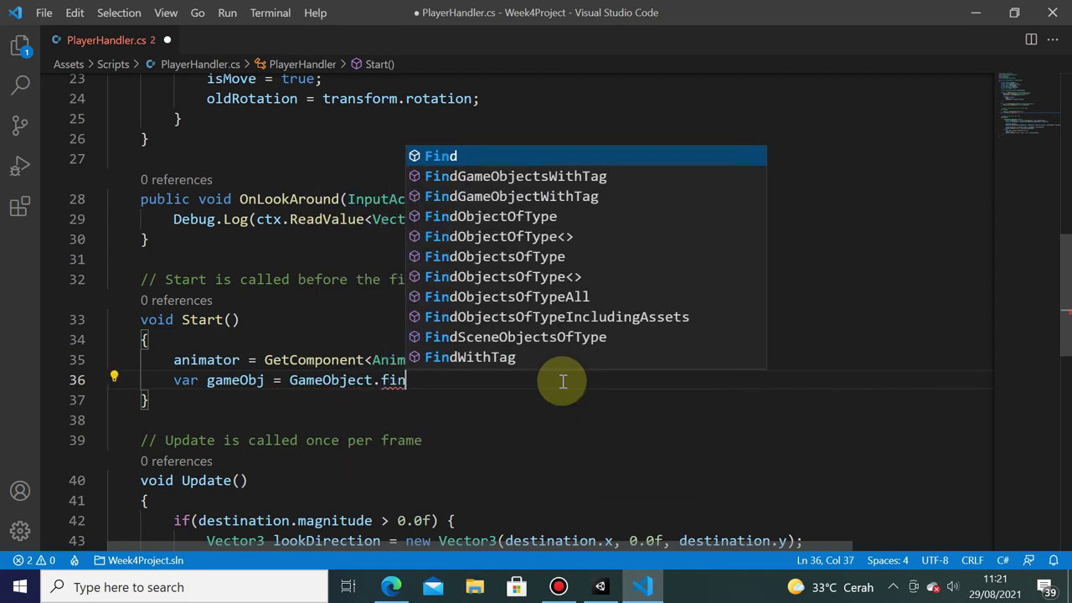
pyautogui.press('Down')
pyautogui.press('Down')
pyautogui.press('Down')
pyautogui.press('Down')
pyautogui.press('Down')
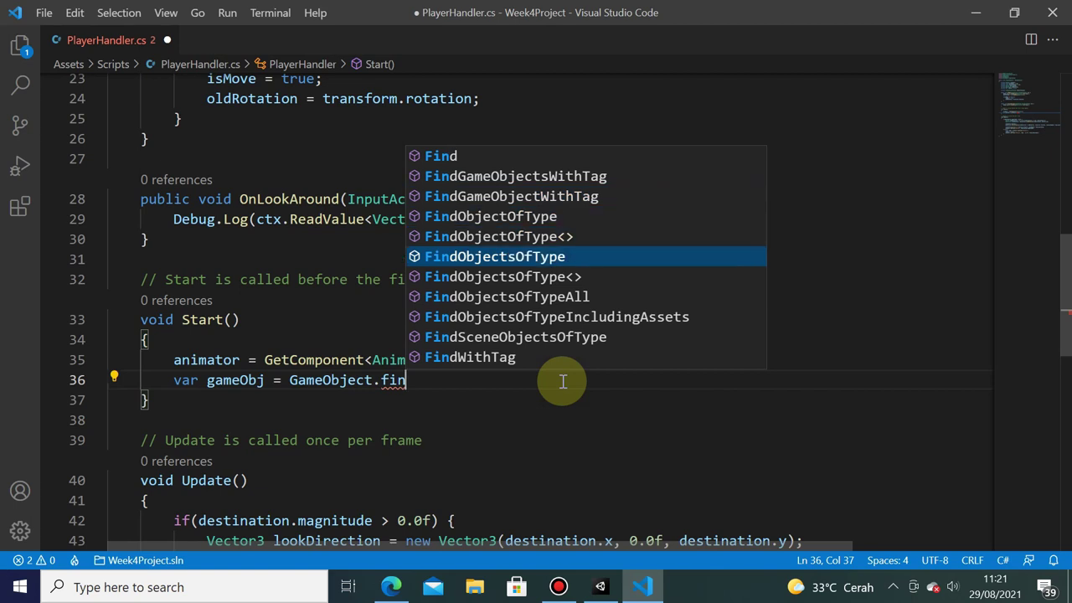
pyautogui.press('Down')
pyautogui.press('Down')
pyautogui.press('Down')
pyautogui.press('Down')
pyautogui.press('Down')
pyautogui.press('Tab')
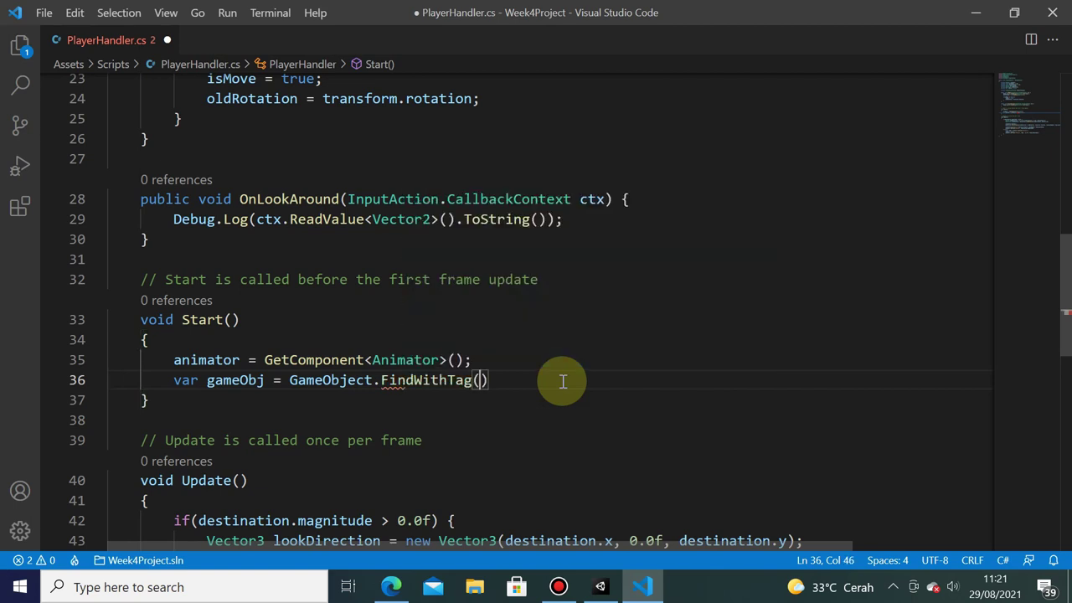
pyautogui.press('Right')
# - Change the CM FreeLook1 object's Tag from Untagged to MainCamera in the Inspector
pyautogui.click(600, 587)
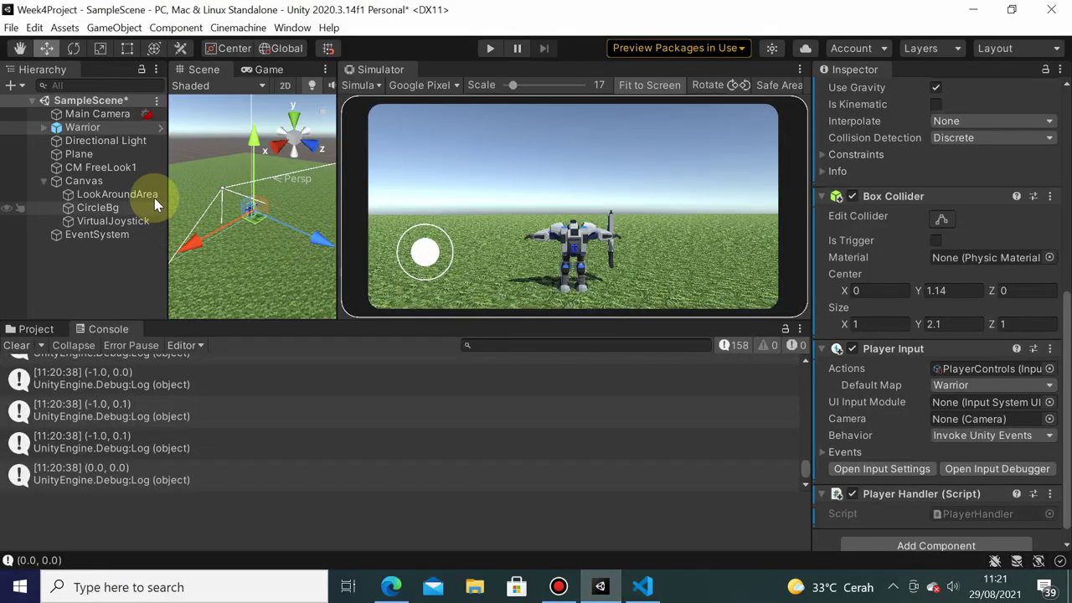
pyautogui.click(98, 170)
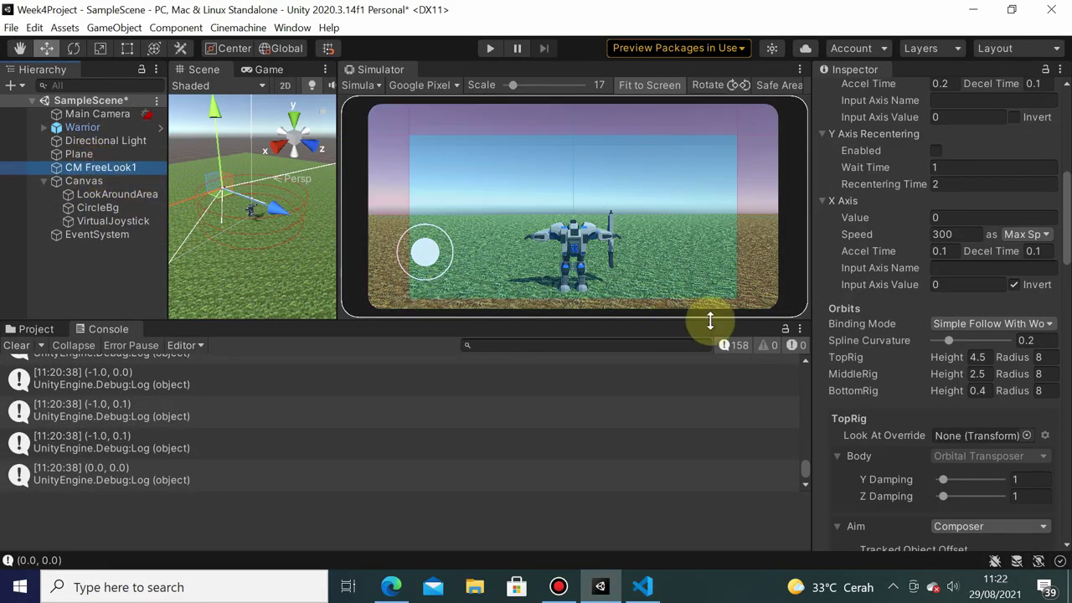
pyautogui.scroll(5, 984, 184)
pyautogui.click(900, 112)
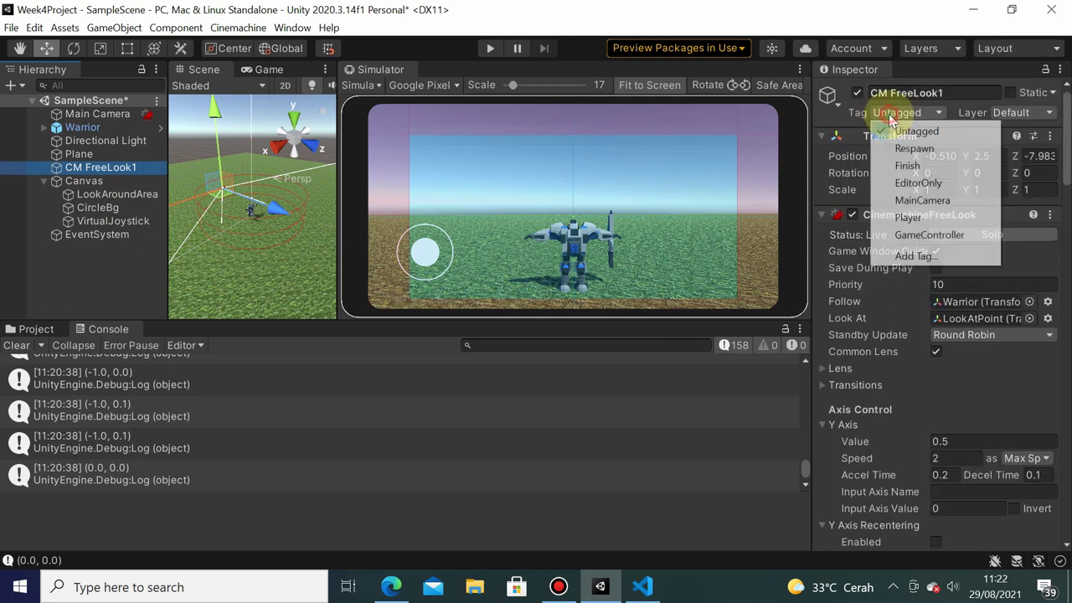
pyautogui.click(921, 202)
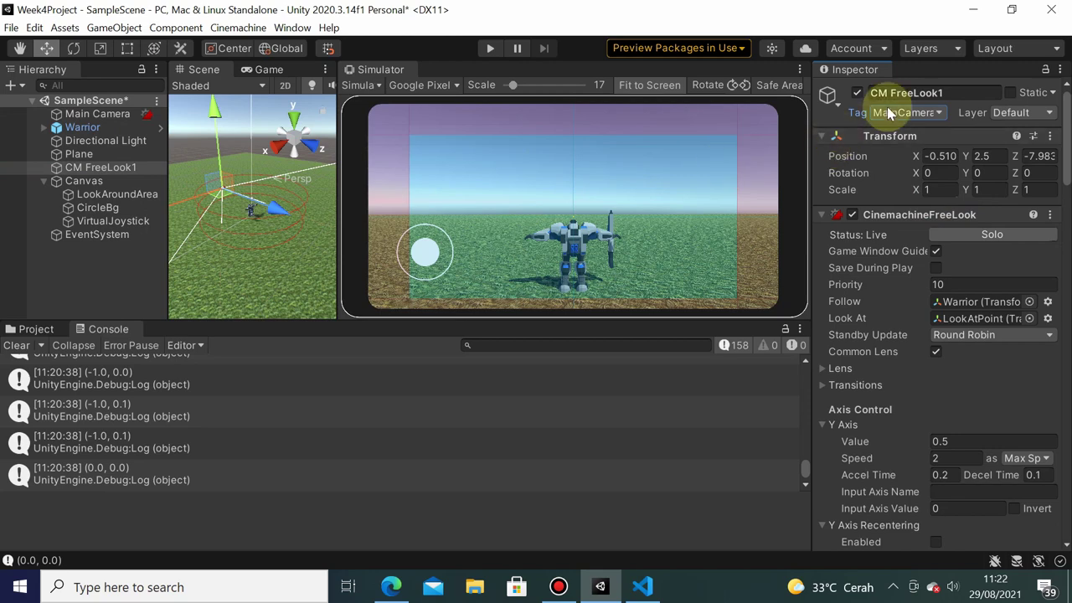
# - Pass "MainCamera" to the FindWithTag call and start a new line below it
pyautogui.hotkey('alt', 'Tab')
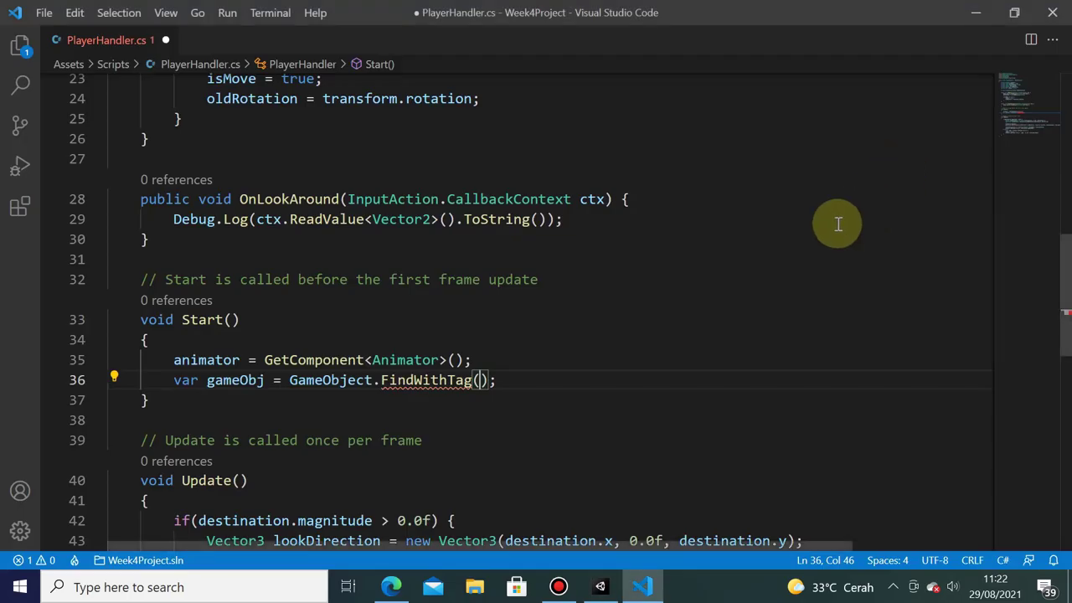
pyautogui.write('M')
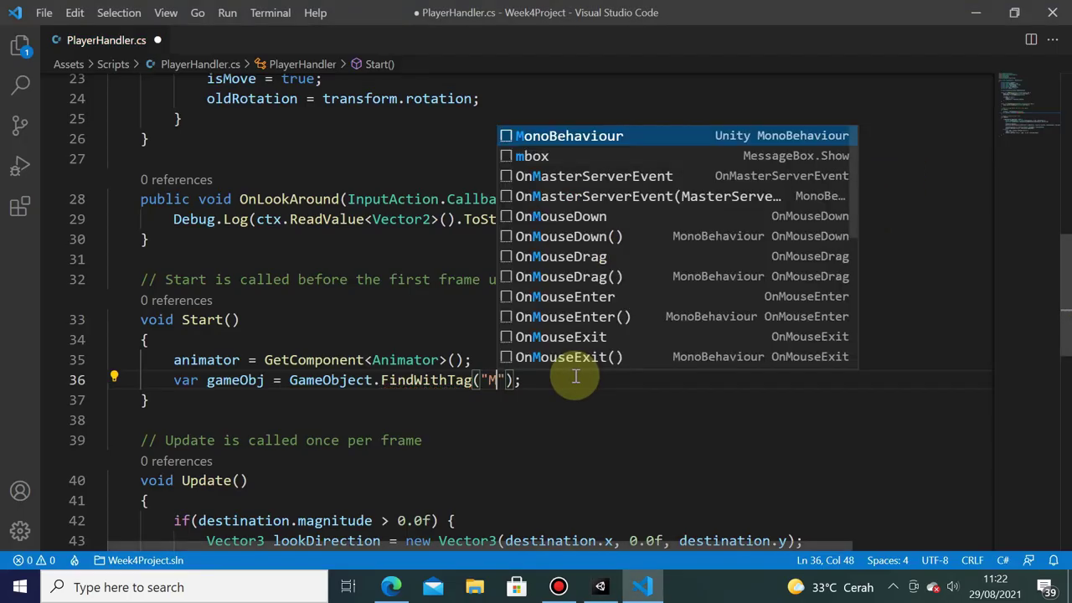
pyautogui.write('ainCamera')
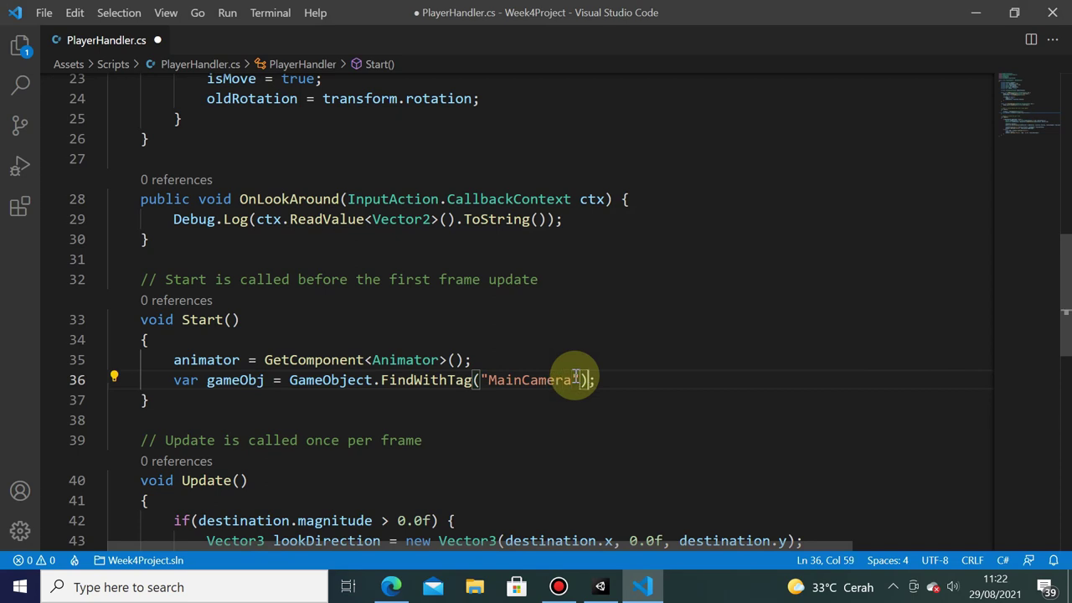
pyautogui.press('End')
pyautogui.press('Return')
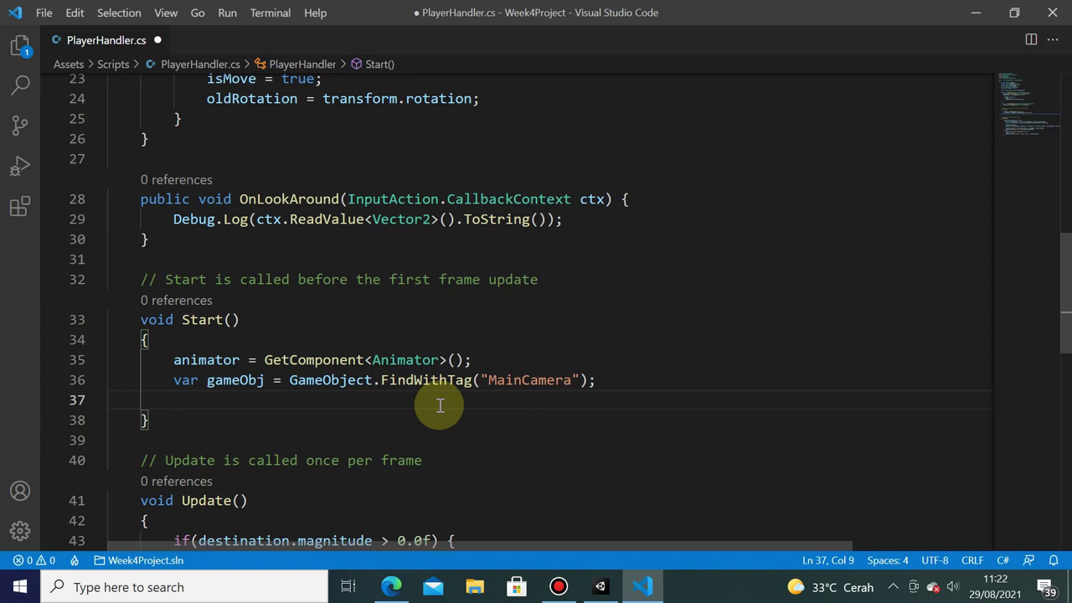
# - Write gameObj.GetComponent<CinemachineFreeLook> on the new line using IntelliSense
pyautogui.write('gameObj')
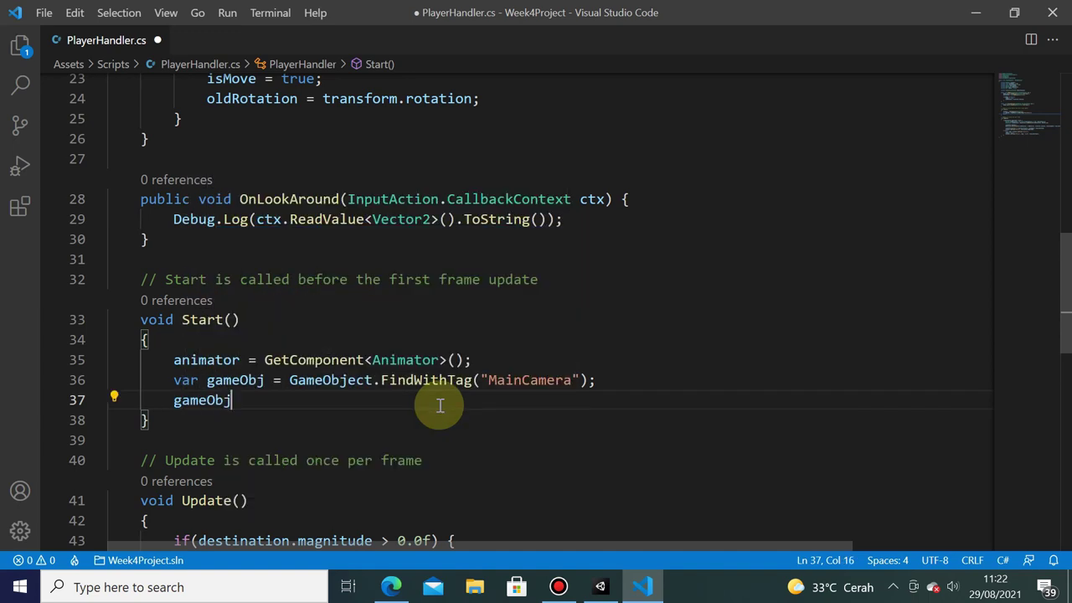
pyautogui.write('.Ge')
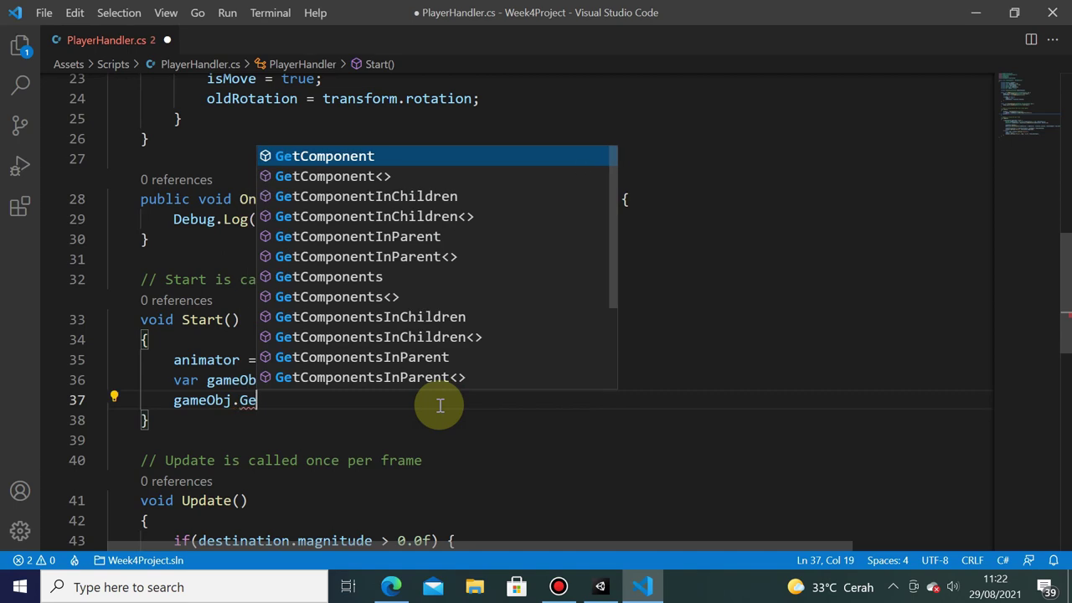
pyautogui.write('t')
pyautogui.press('Down')
pyautogui.press('Return')
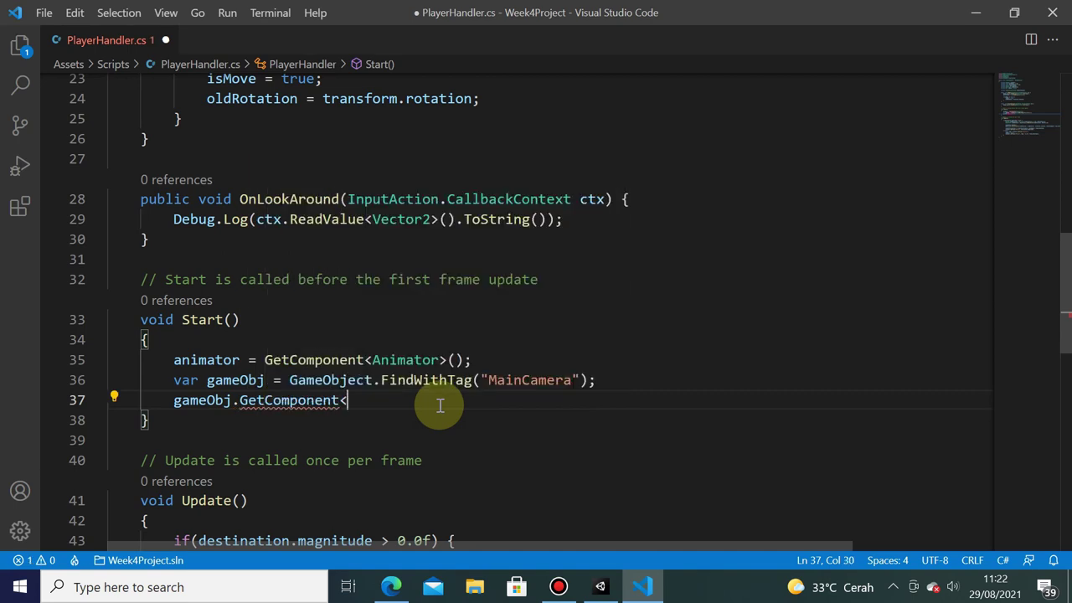
pyautogui.write('Cinemac')
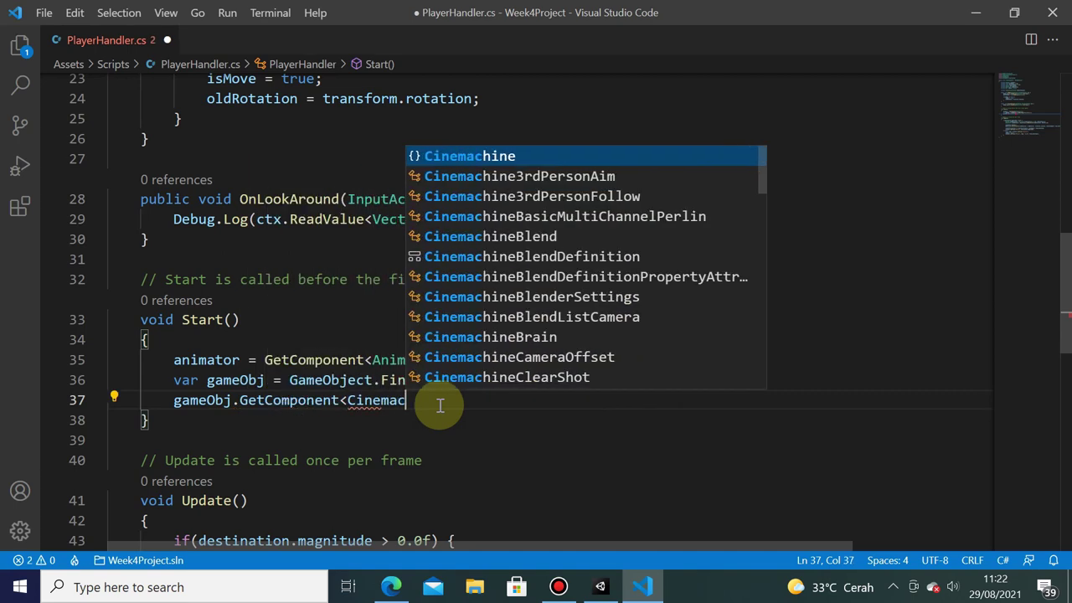
pyautogui.write('hineFre')
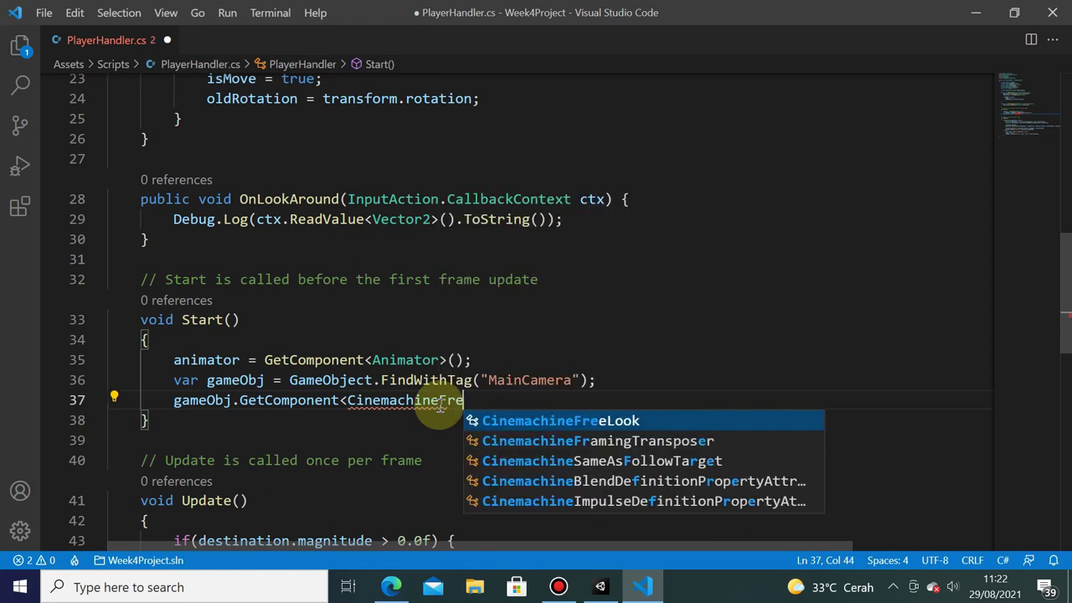
pyautogui.write('e')
pyautogui.press('Return')
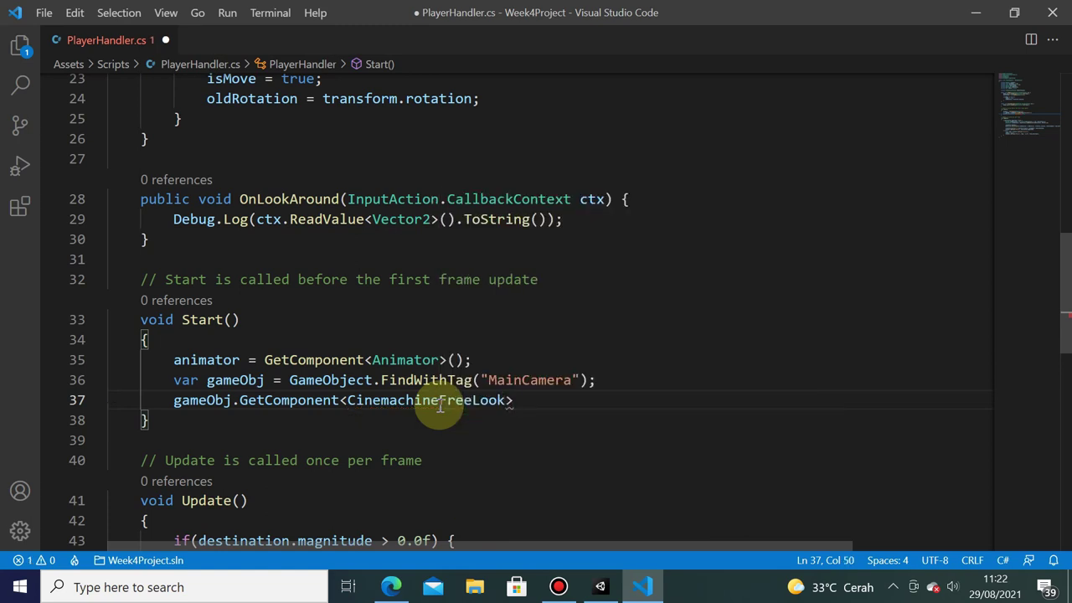
# - Make line 37 read cameraFreeLook = gameObj.GetComponent<CinemachineFreeLook>() and save PlayerHandler.cs
pyautogui.write('();')
pyautogui.scroll(5, 313, 232)
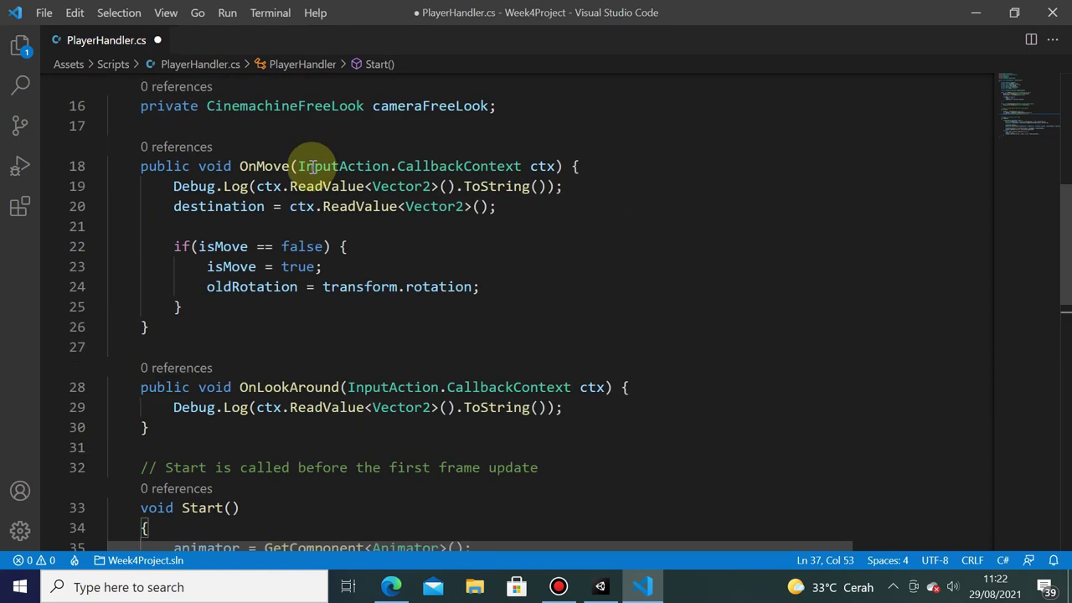
pyautogui.scroll(3, 309, 314)
pyautogui.click(397, 356)
pyautogui.doubleClick(397, 357)
pyautogui.hotkey('ctrl', 'c')
pyautogui.scroll(-5, 411, 342)
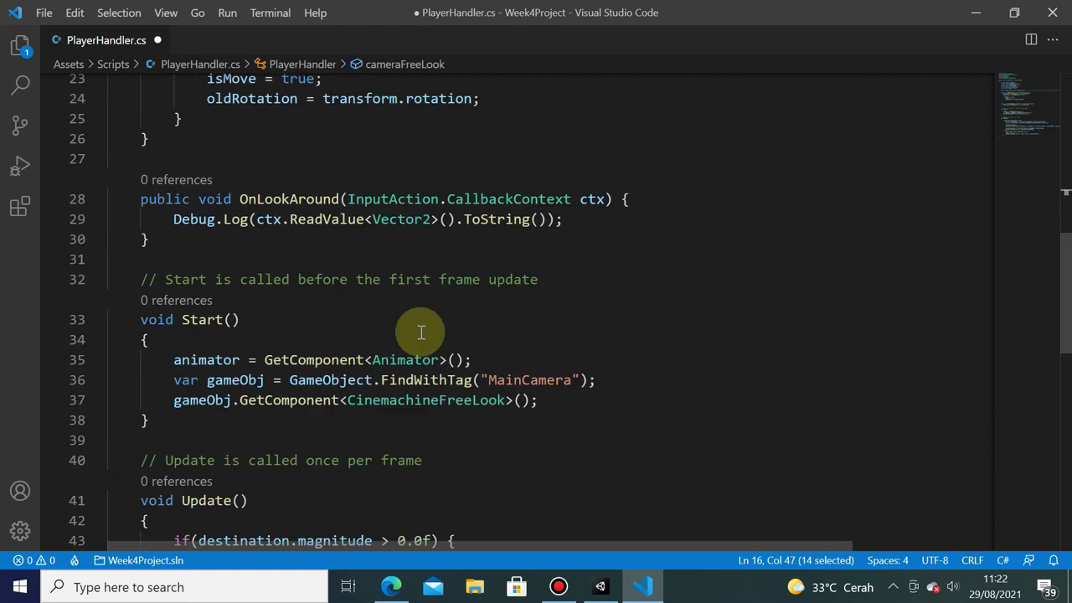
pyautogui.scroll(-1, 310, 335)
pyautogui.click(174, 337)
pyautogui.hotkey('ctrl', 'v')
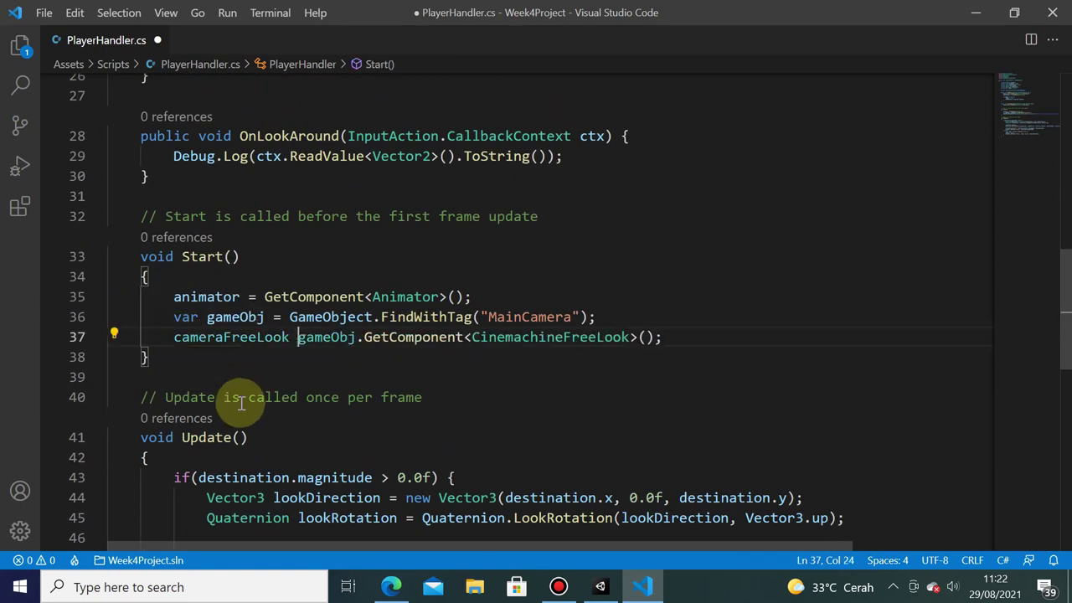
pyautogui.write('=')
pyautogui.hotkey('ctrl', 's')
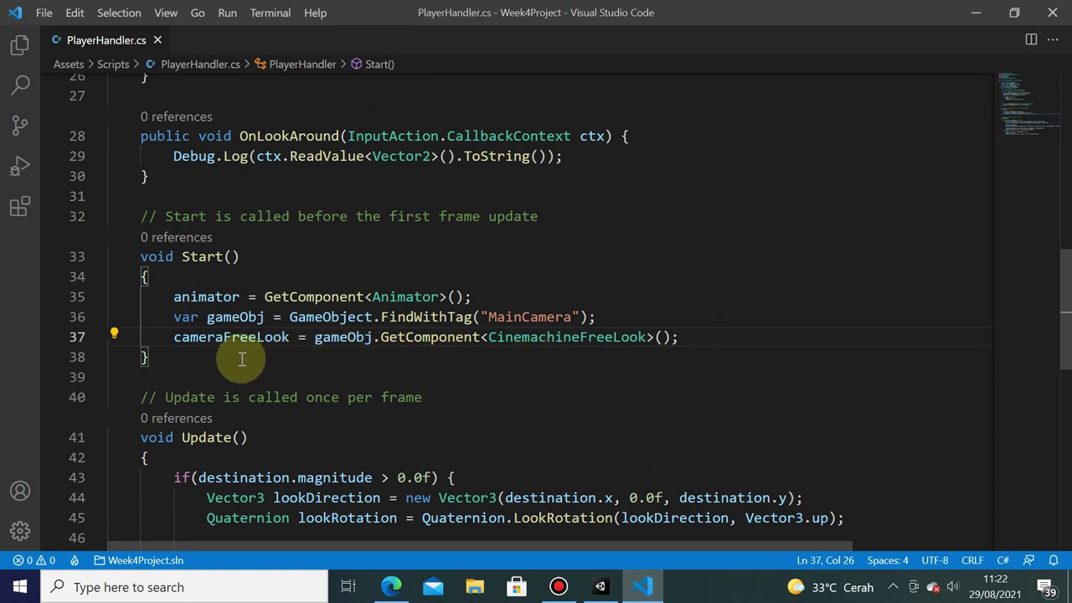
# - Select the Debug.Log line in OnLookAround and scroll back to the top of the script
pyautogui.scroll(1, 374, 330)
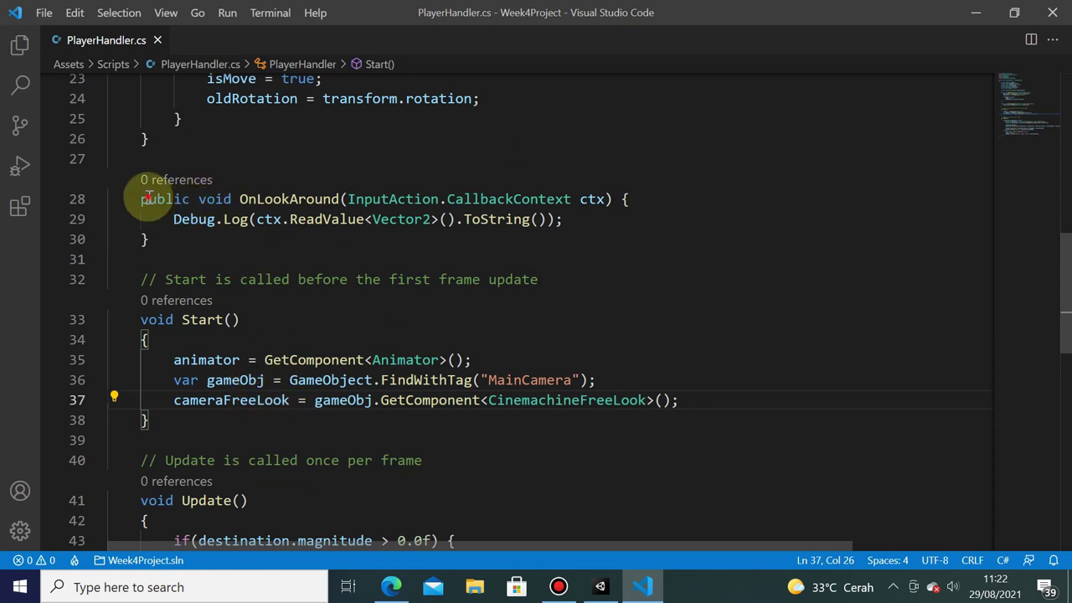
pyautogui.moveTo(142, 199)
pyautogui.mouseDown()
pyautogui.moveTo(191, 239)
pyautogui.moveTo(390, 199)
pyautogui.moveTo(587, 223)
pyautogui.mouseUp()
pyautogui.click(210, 239)
pyautogui.scroll(2, 521, 282)
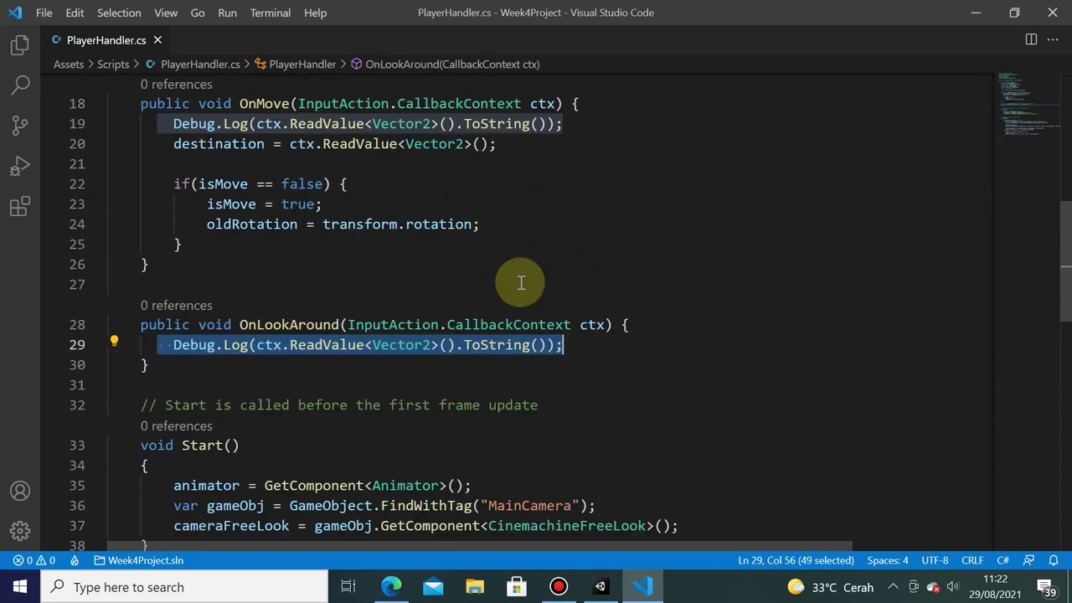
pyautogui.scroll(6, 521, 282)
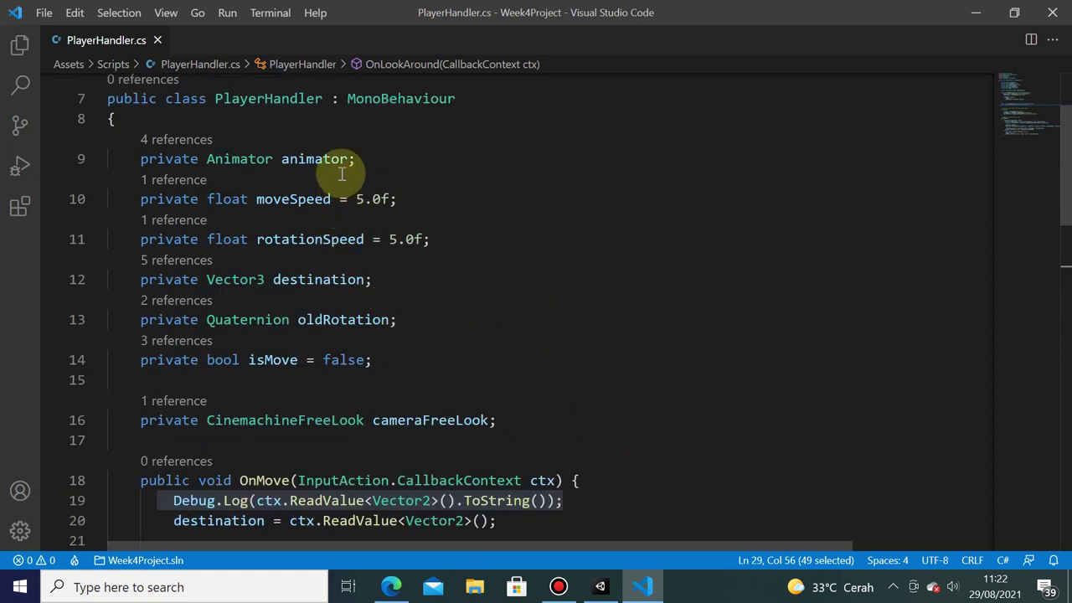
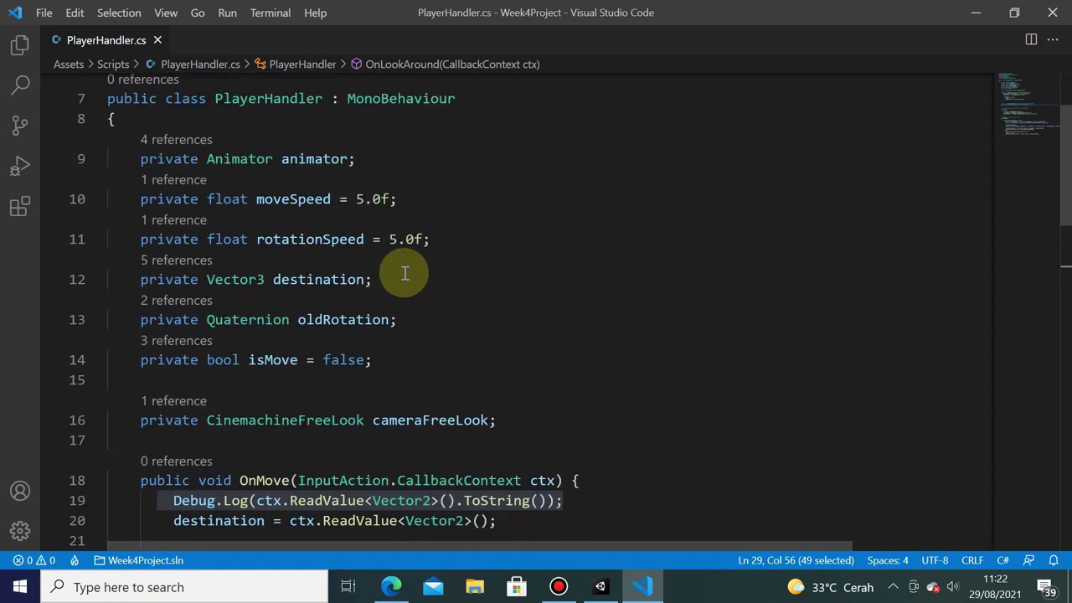
# - Place the cursor at the end of the destination field on line 12 to start a new private field
pyautogui.click(410, 289)
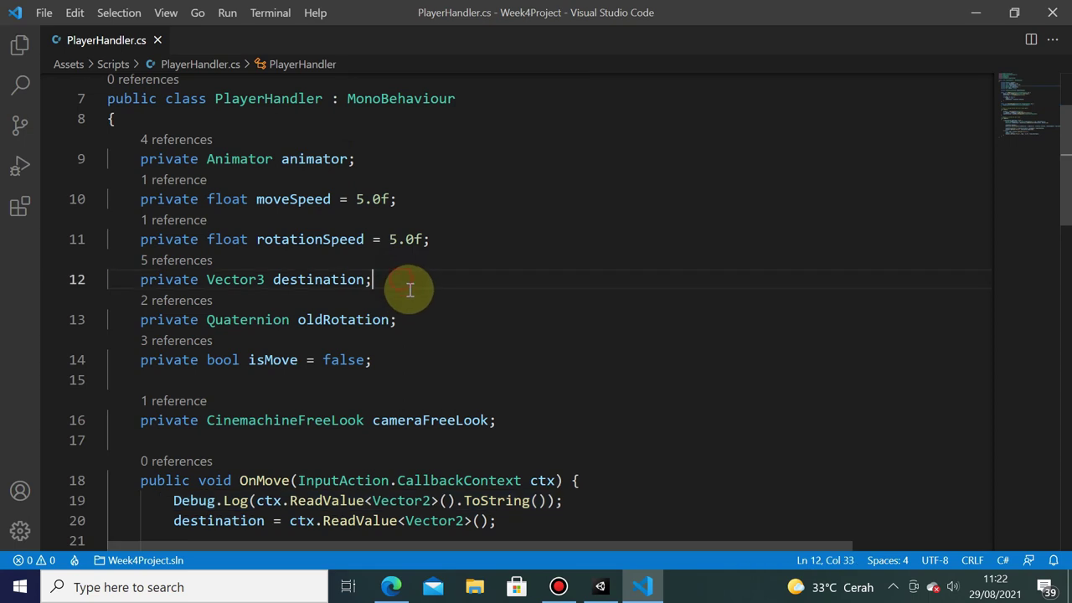
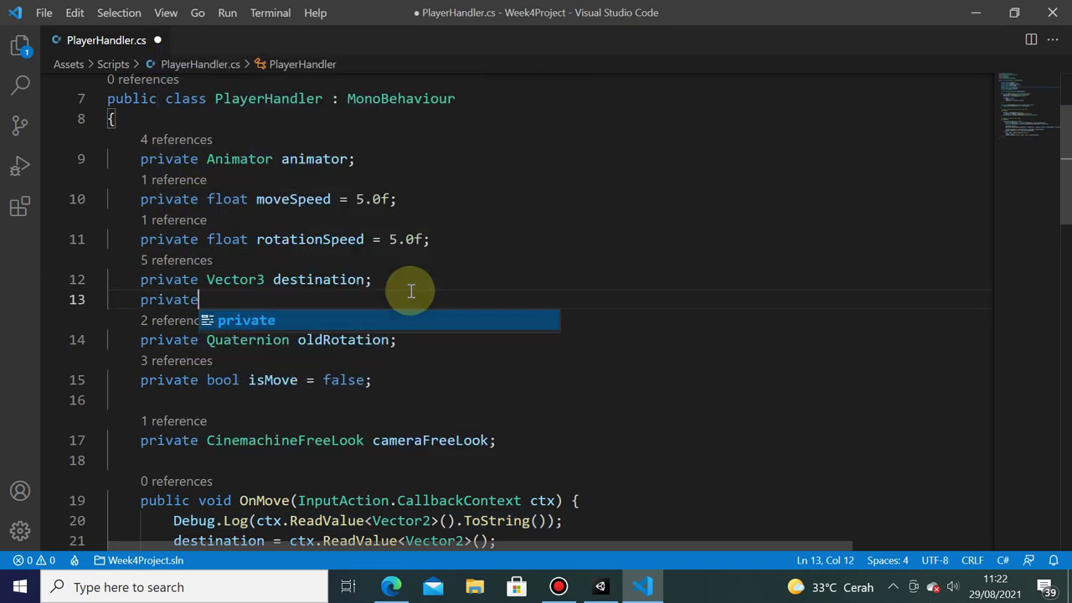
# - Declare 'Vector2 delta;' and start a 'delta =' line after the Debug.Log call in OnLookAround
pyautogui.write(' Vector2 ')
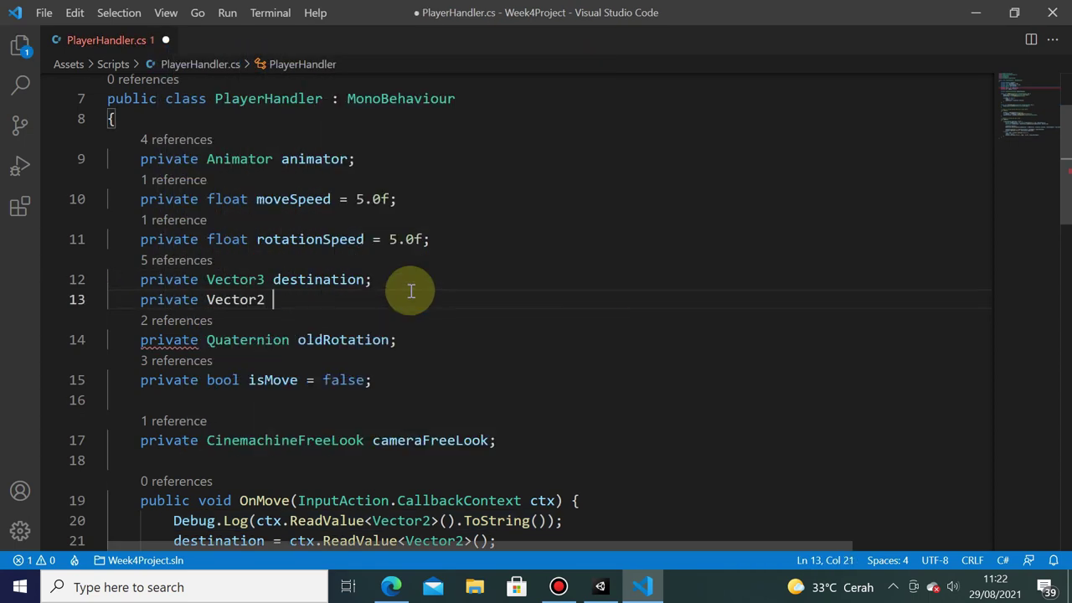
pyautogui.write('delta;')
pyautogui.scroll(-2, 410, 290)
pyautogui.scroll(-3, 428, 328)
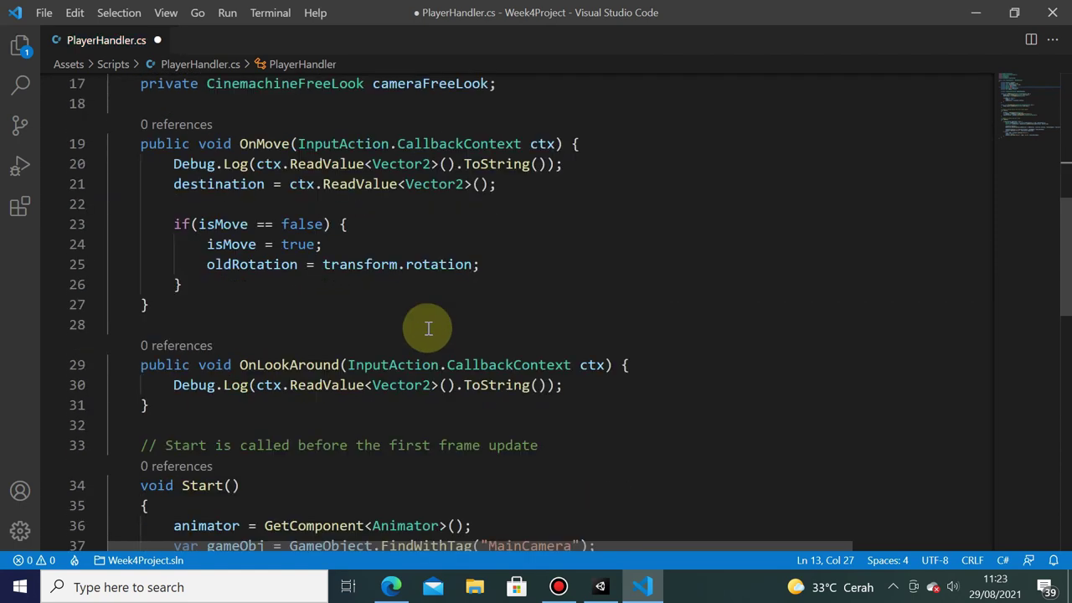
pyautogui.scroll(-3, 428, 328)
pyautogui.click(578, 204)
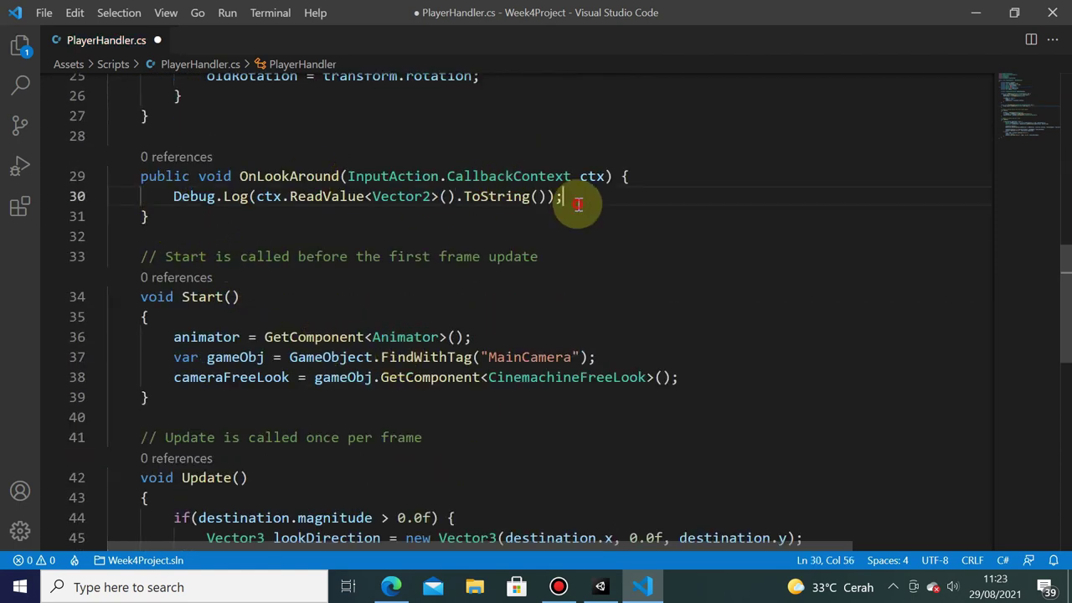
pyautogui.press('Return')
pyautogui.write('delta =')
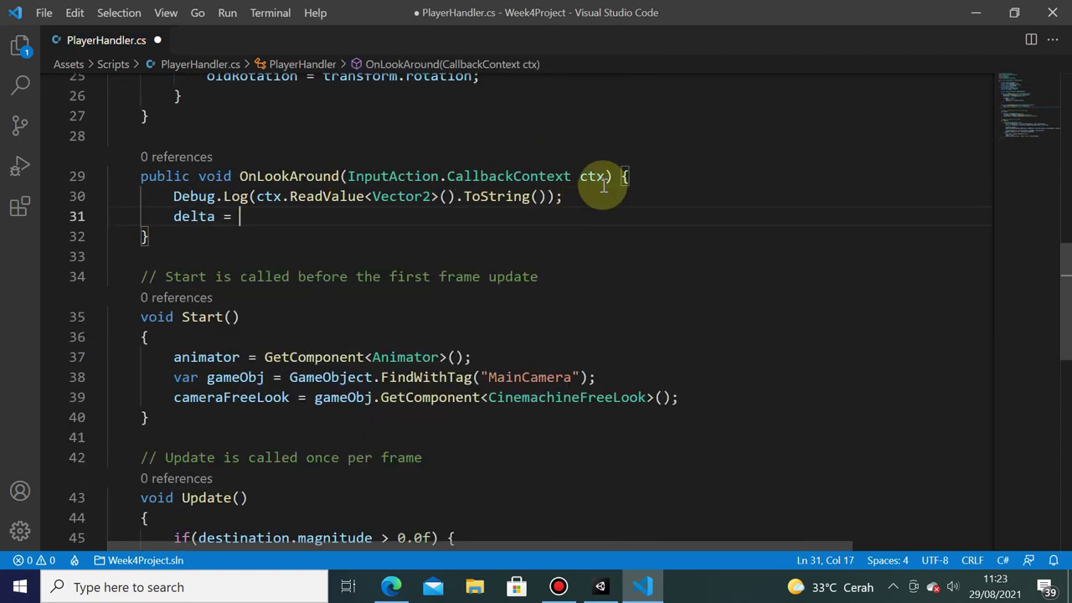
# - Complete the assignment as delta = ctx.ReadValue<Vector2>() and save PlayerHandler.cs
pyautogui.click(256, 196)
pyautogui.keyDown('shift'); pyautogui.click(460, 196); pyautogui.keyUp('shift')
pyautogui.hotkey('ctrl', 'c')
pyautogui.click(287, 215)
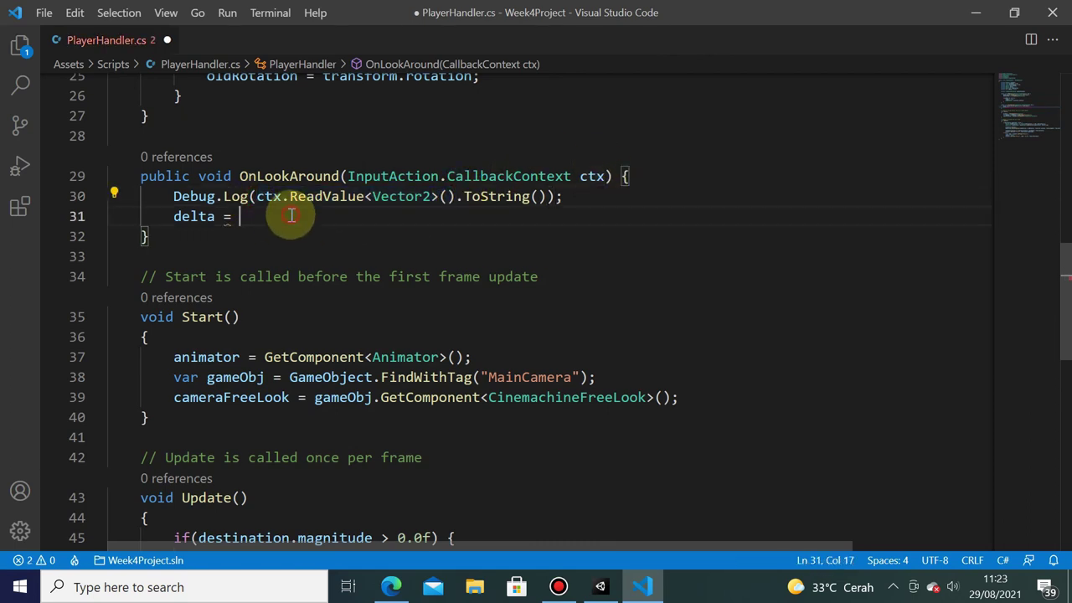
pyautogui.hotkey('ctrl', 'v')
pyautogui.hotkey('ctrl', 's')
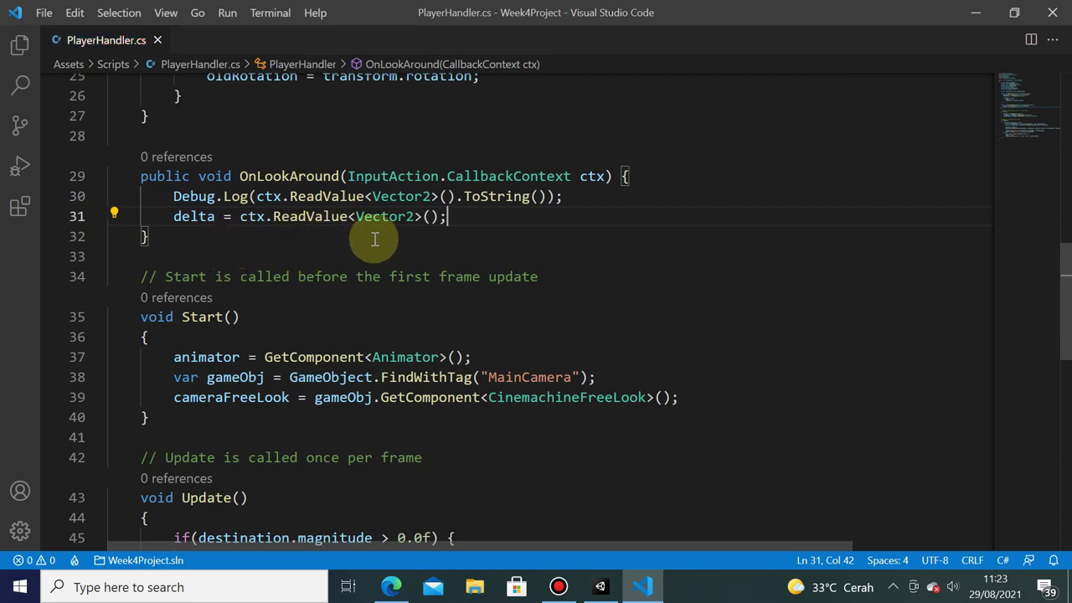
pyautogui.scroll(-2, 355, 246)
pyautogui.scroll(2, 277, 253)
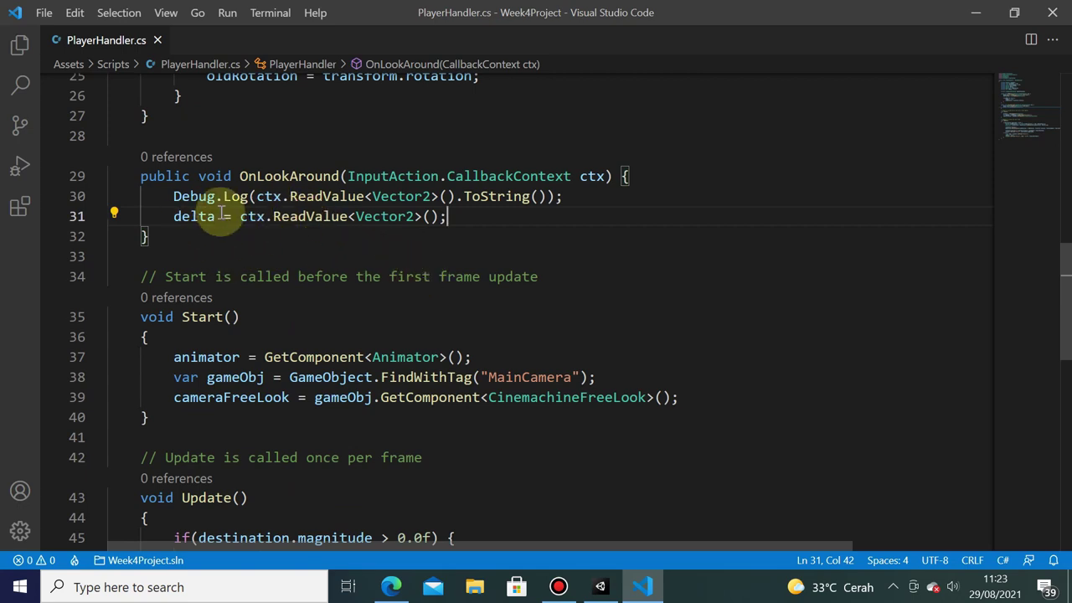
pyautogui.scroll(-2, 430, 263)
pyautogui.scroll(-3, 431, 275)
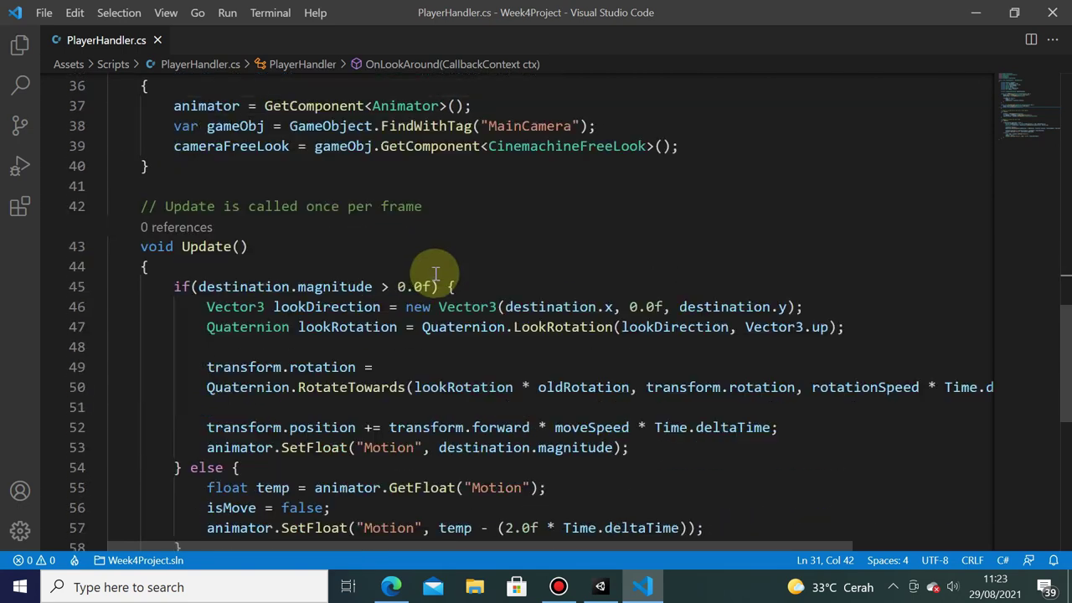
pyautogui.scroll(-2, 428, 289)
pyautogui.scroll(3, 428, 289)
pyautogui.scroll(1, 411, 294)
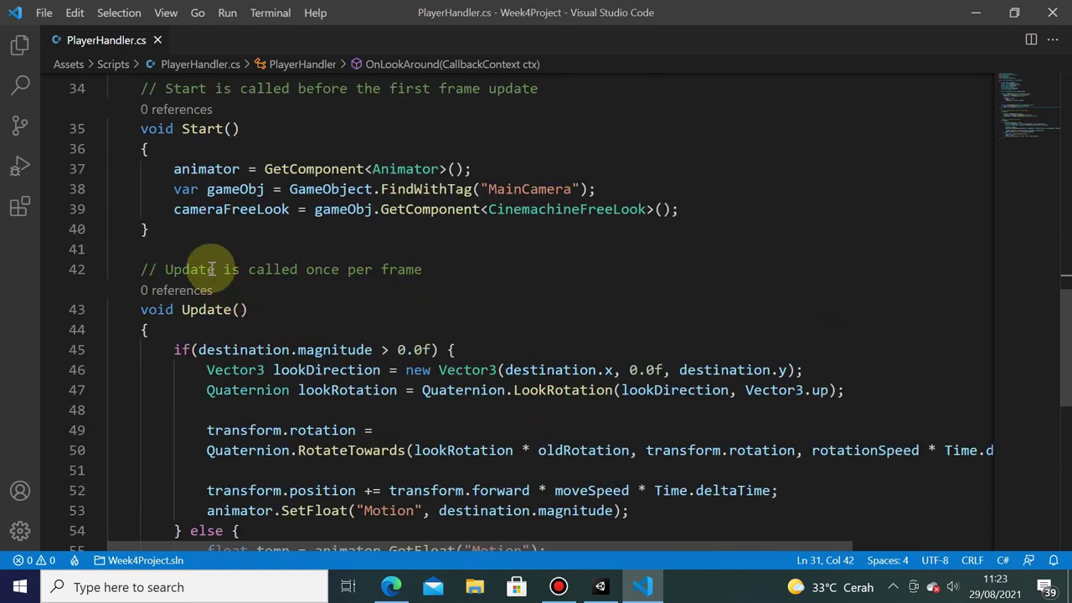
pyautogui.scroll(2, 222, 301)
pyautogui.scroll(2, 377, 312)
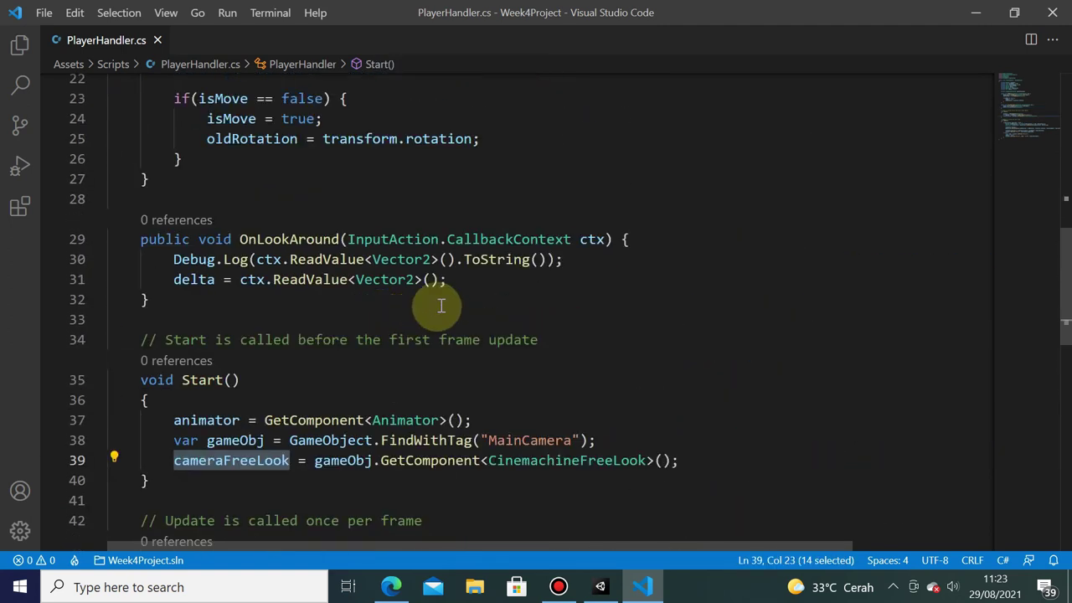
# - Below the delta line, write cameraFreeLook.m_XAxis.Value using IntelliSense suggestions
pyautogui.click(494, 278)
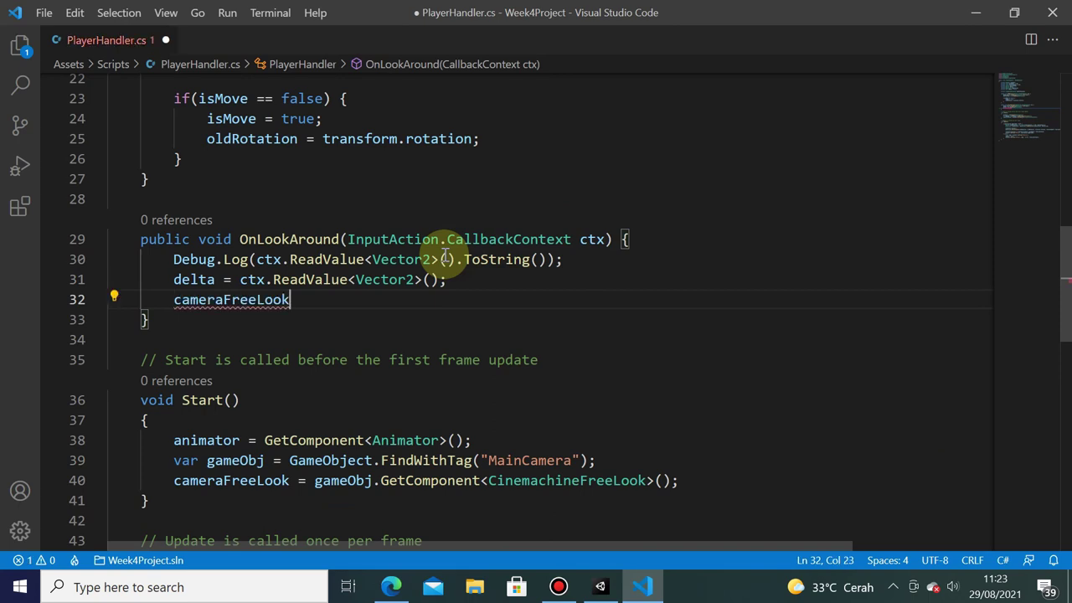
pyautogui.write('.m')
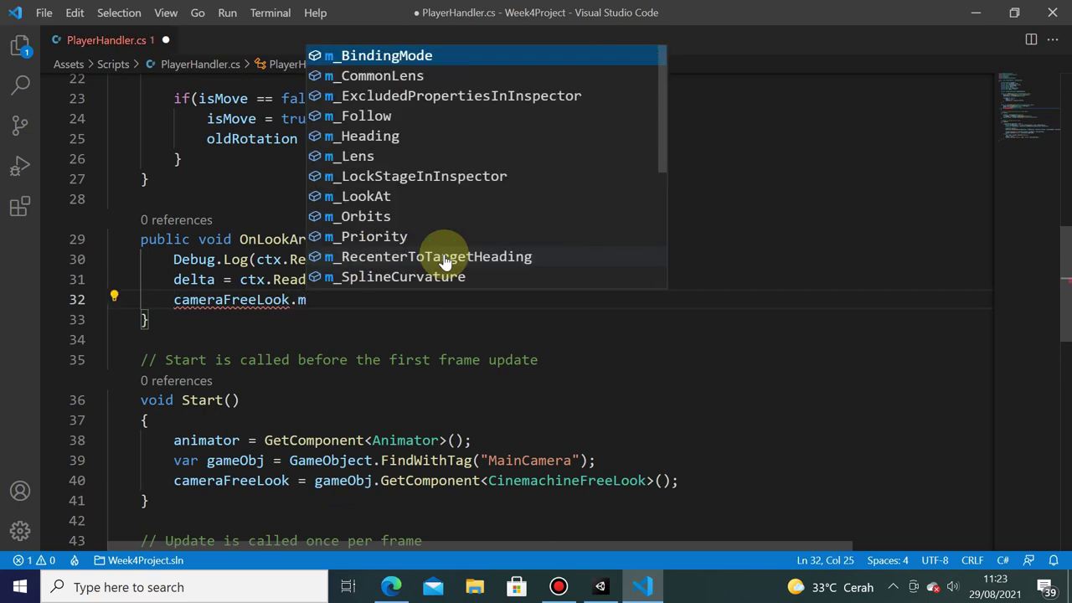
pyautogui.write('_X')
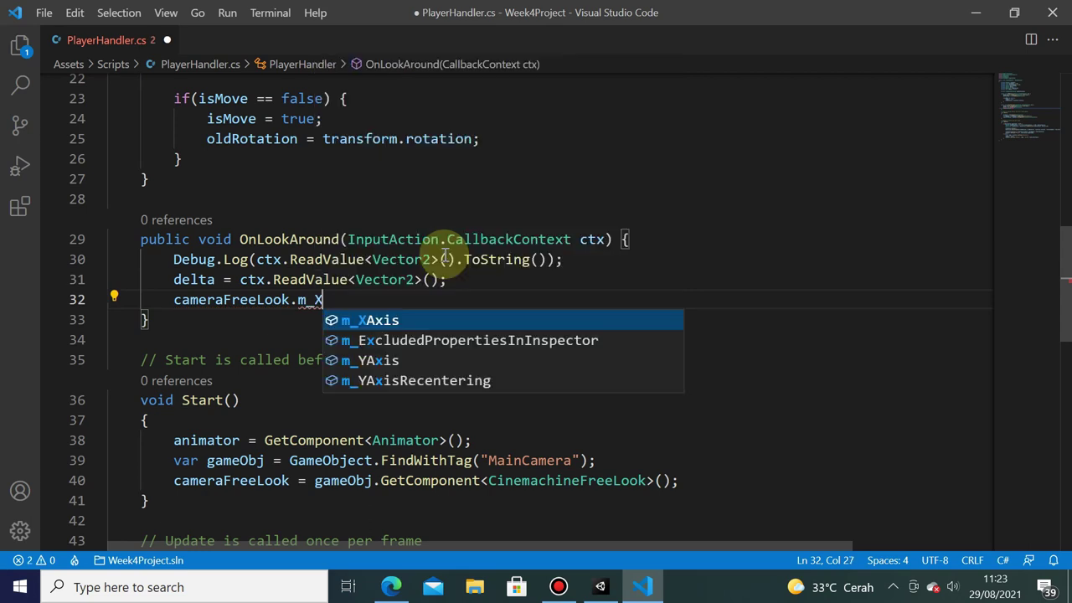
pyautogui.press('Tab')
pyautogui.write('.V')
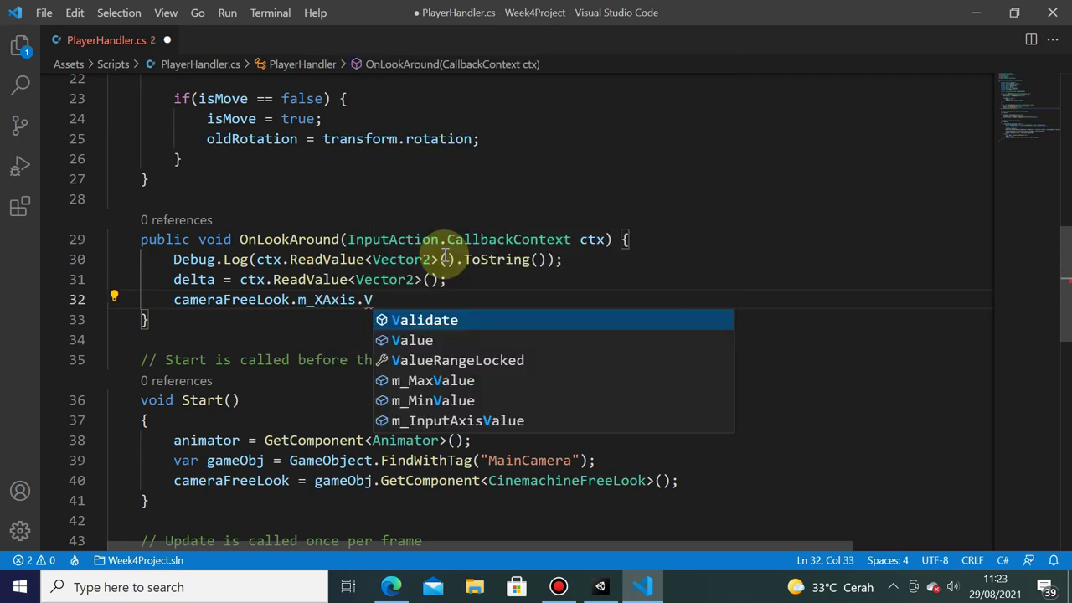
pyautogui.press('Down')
pyautogui.press('Tab')
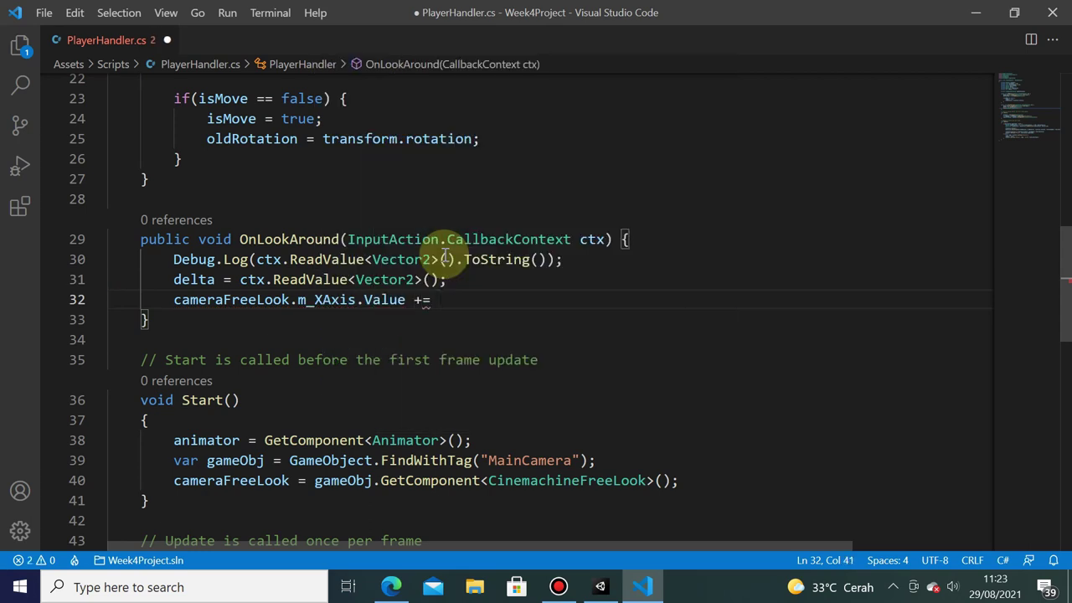
# - Finish the line as '+= delta.x * Time.deltaTime'
pyautogui.write('ct')
pyautogui.press('BackSpace')
pyautogui.press('BackSpace')
pyautogui.write('de')
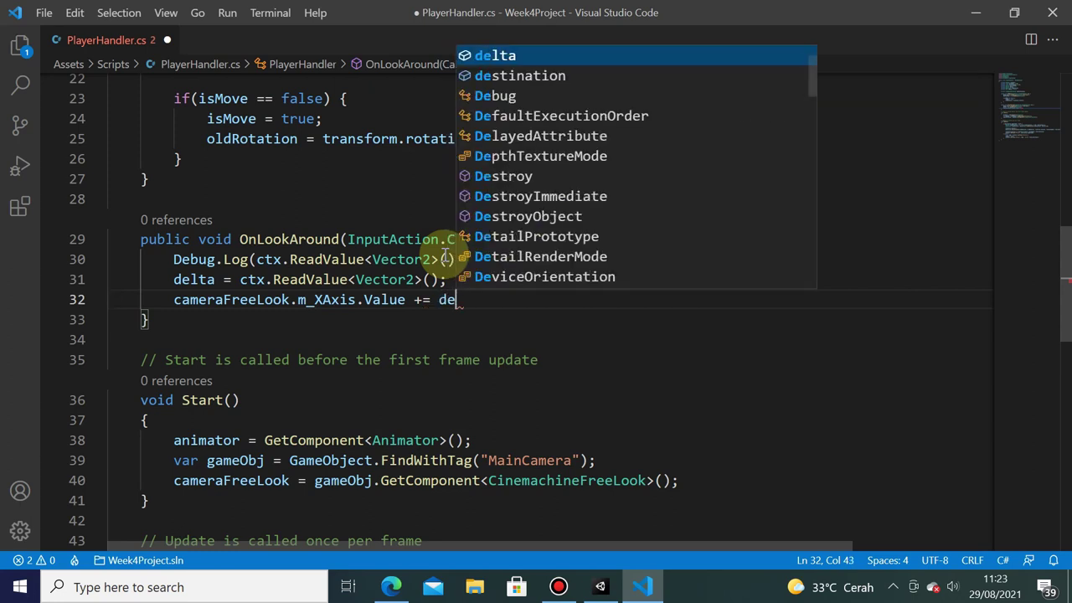
pyautogui.write('lta.x *')
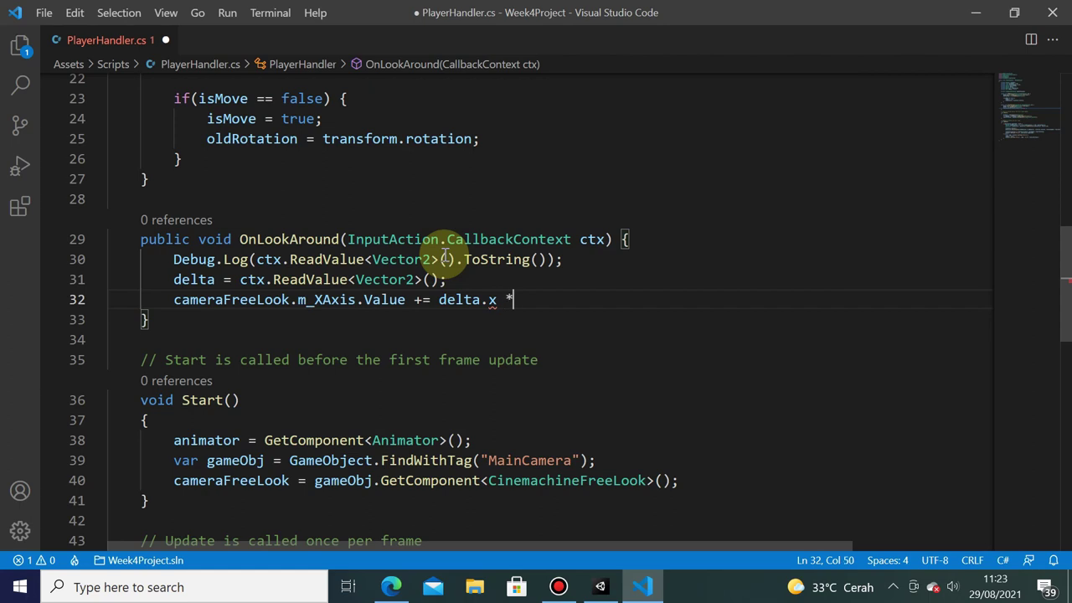
pyautogui.write(' tim')
pyautogui.press('BackSpace')
pyautogui.press('BackSpace')
pyautogui.press('BackSpace')
pyautogui.write('T')
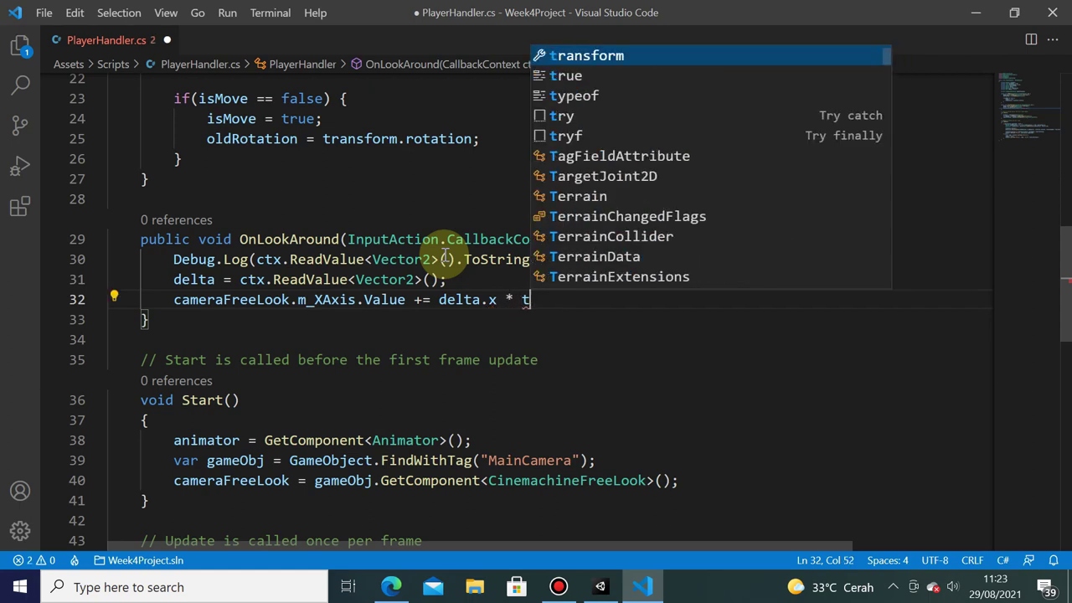
pyautogui.write('ime.d')
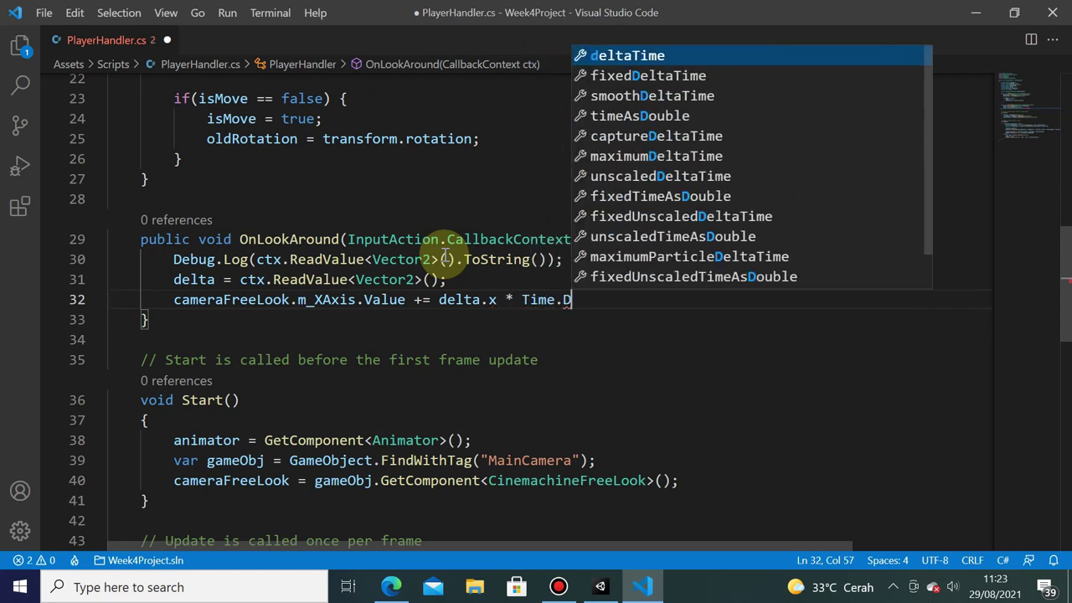
pyautogui.press('BackSpace')
pyautogui.write('del')
pyautogui.press('Tab')
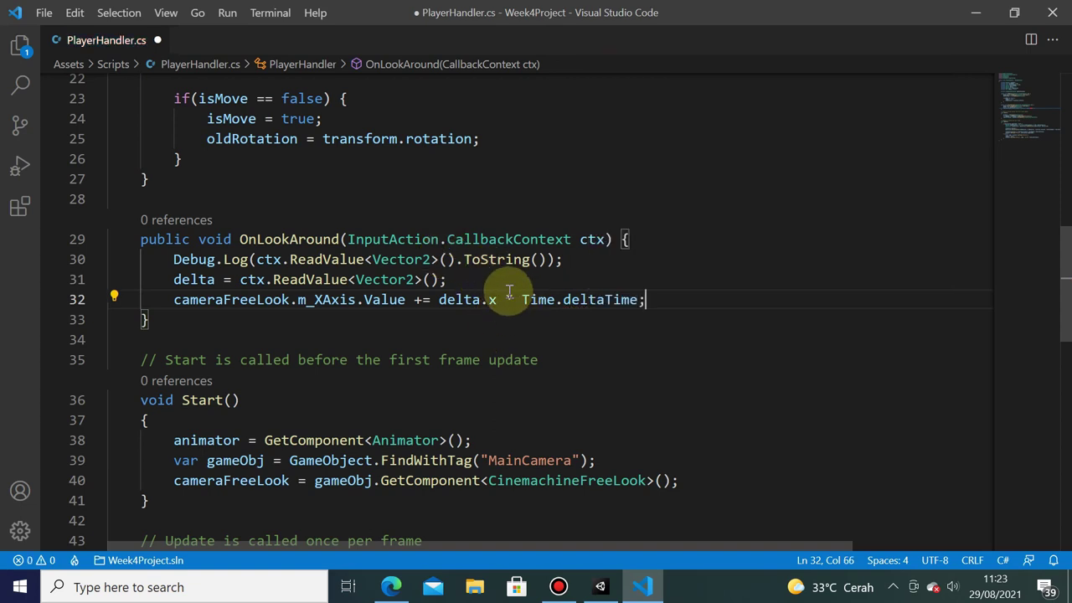
# - Add fields 'private float orbitXSpeed = 10.0f;' and 'private float orbitYSpeed = 5.0f;' below rotationSpeed
pyautogui.scroll(5, 428, 339)
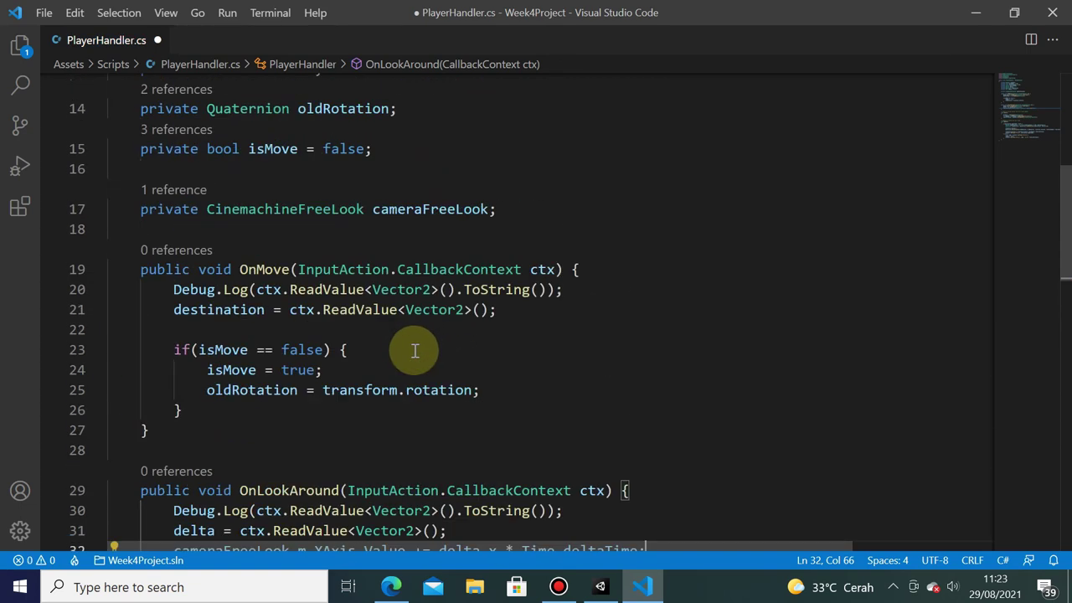
pyautogui.scroll(4, 402, 356)
pyautogui.click(439, 245)
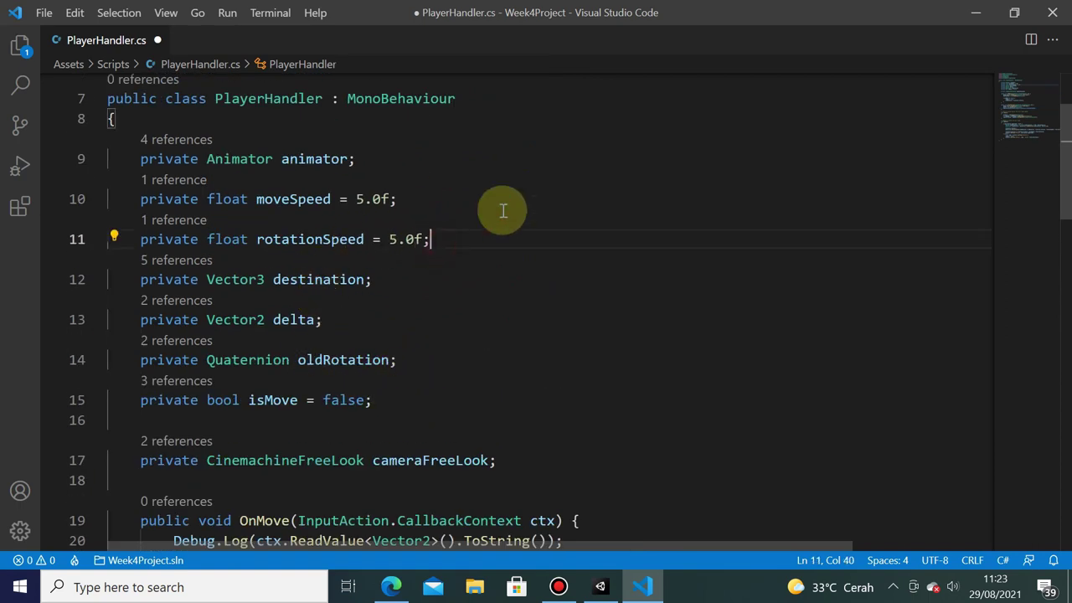
pyautogui.press('Return')
pyautogui.write('privat')
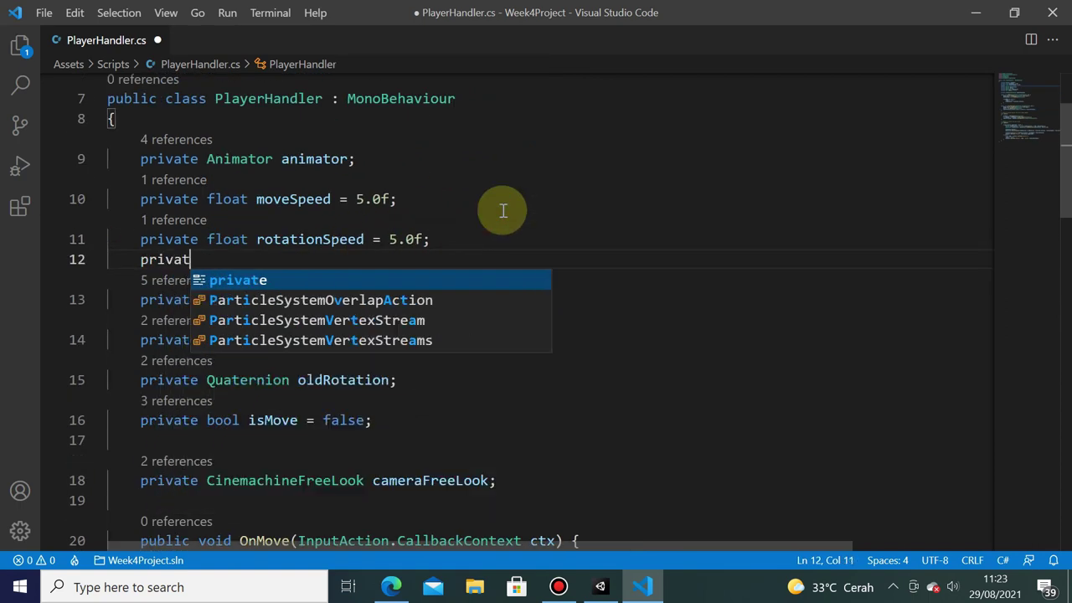
pyautogui.write('e float or')
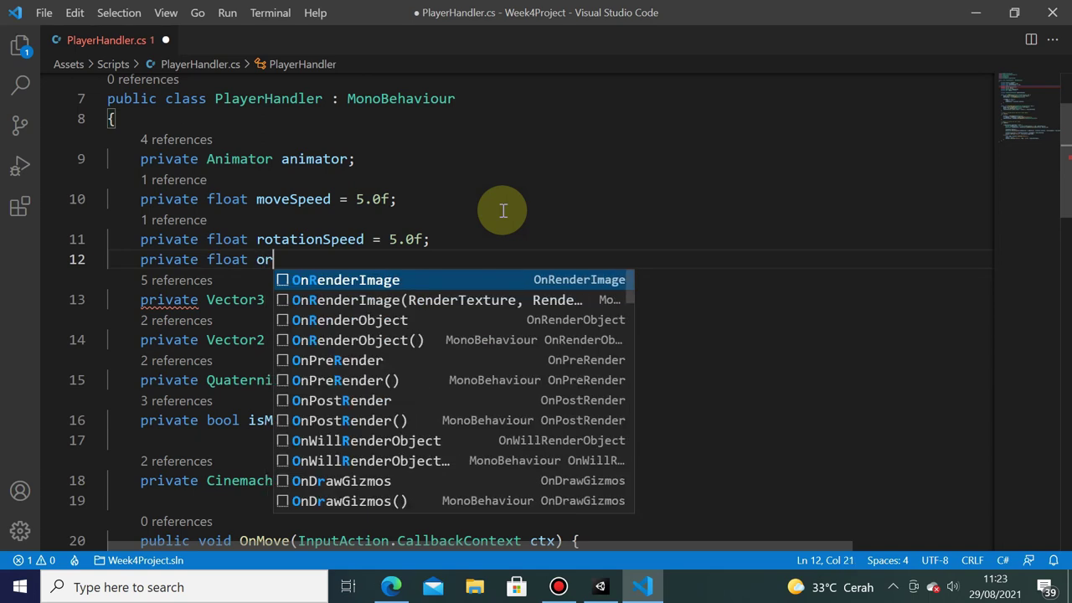
pyautogui.write('bitXSpeed = 10')
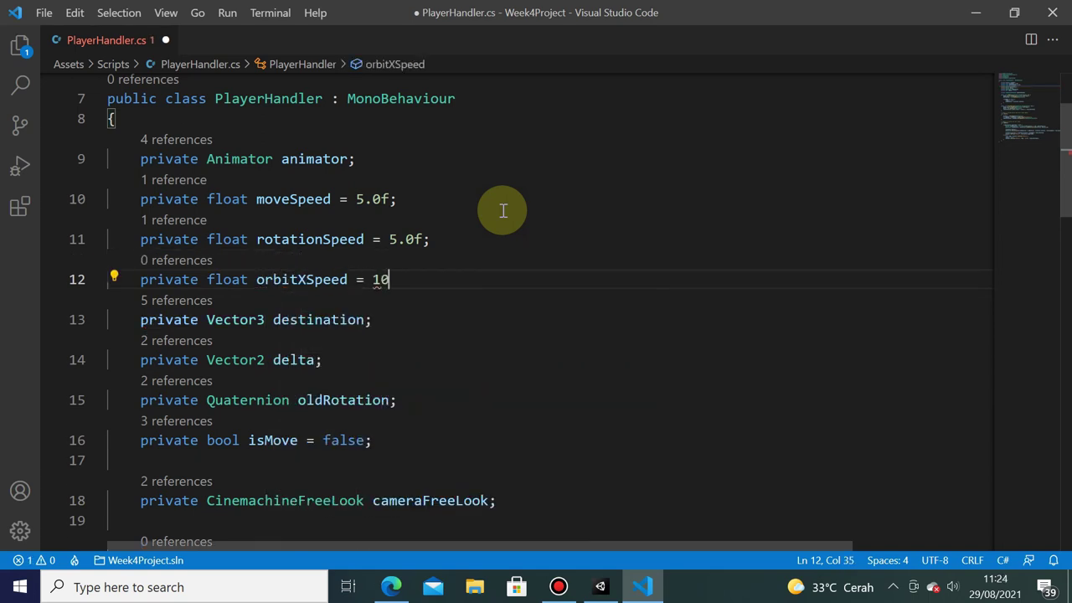
pyautogui.write('.0f;')
pyautogui.press('Return')
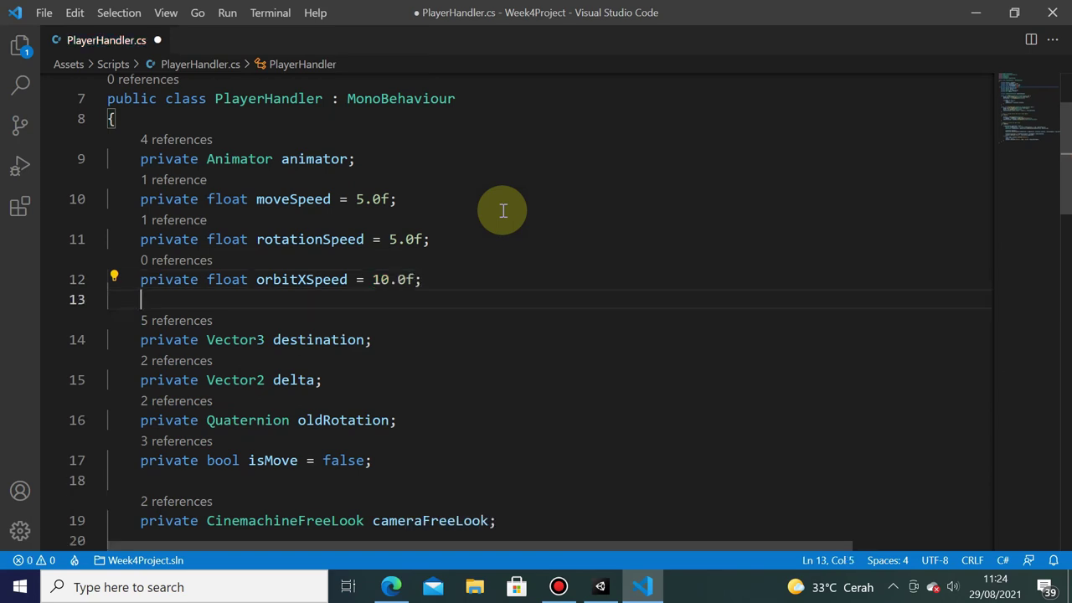
pyautogui.write('private floa')
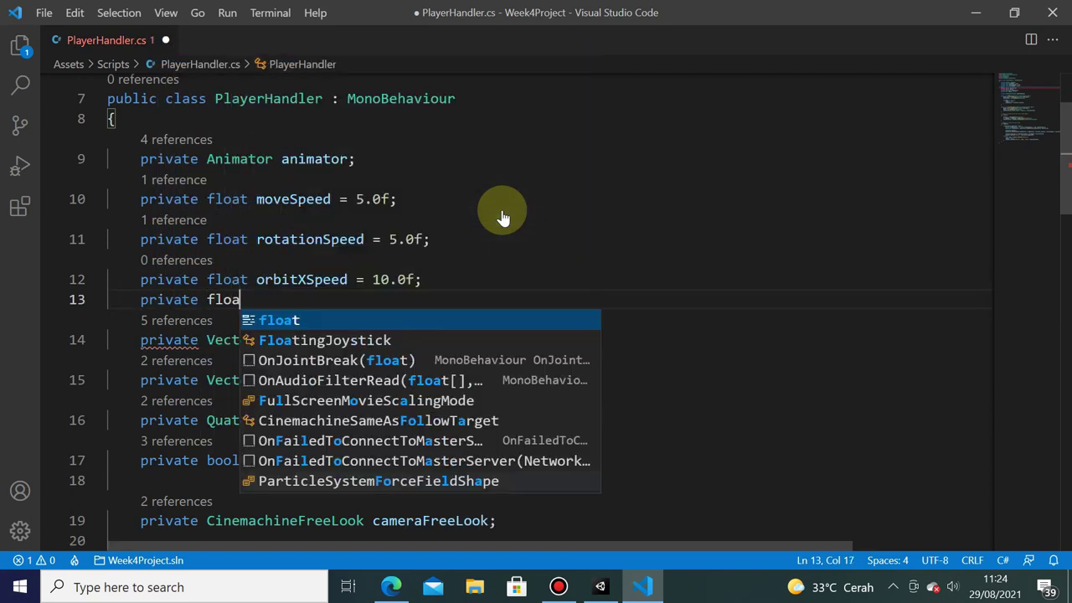
pyautogui.write('t orbitYSpeed = 5.0f;')
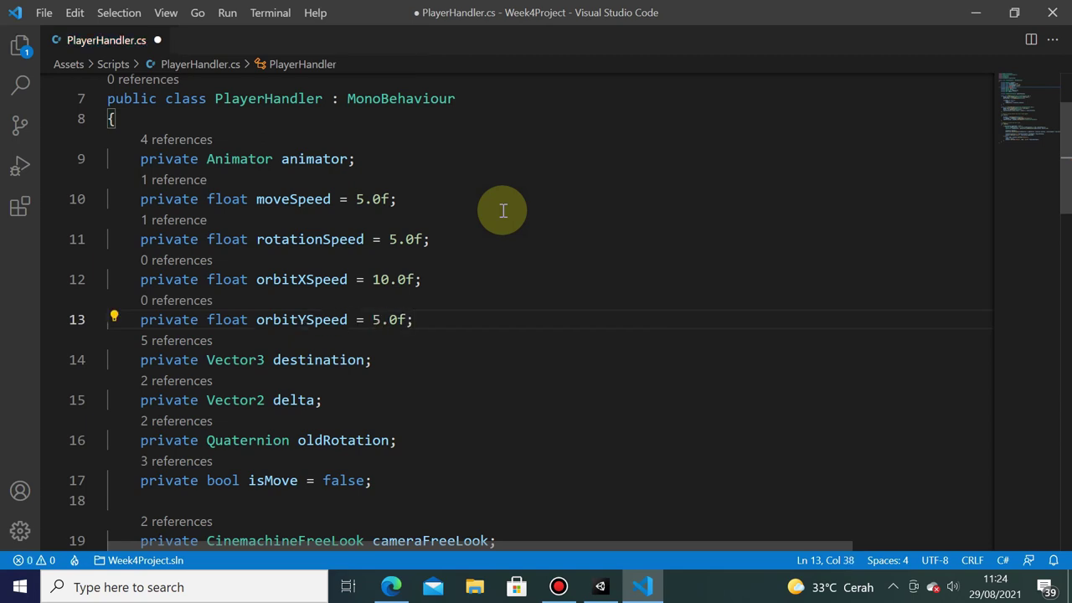
pyautogui.scroll(-3, 502, 211)
# - Multiply delta.x by orbitXSpeed in the m_XAxis orbit line on line 34
pyautogui.scroll(-5, 510, 279)
pyautogui.scroll(-1, 508, 280)
pyautogui.scroll(4, 513, 300)
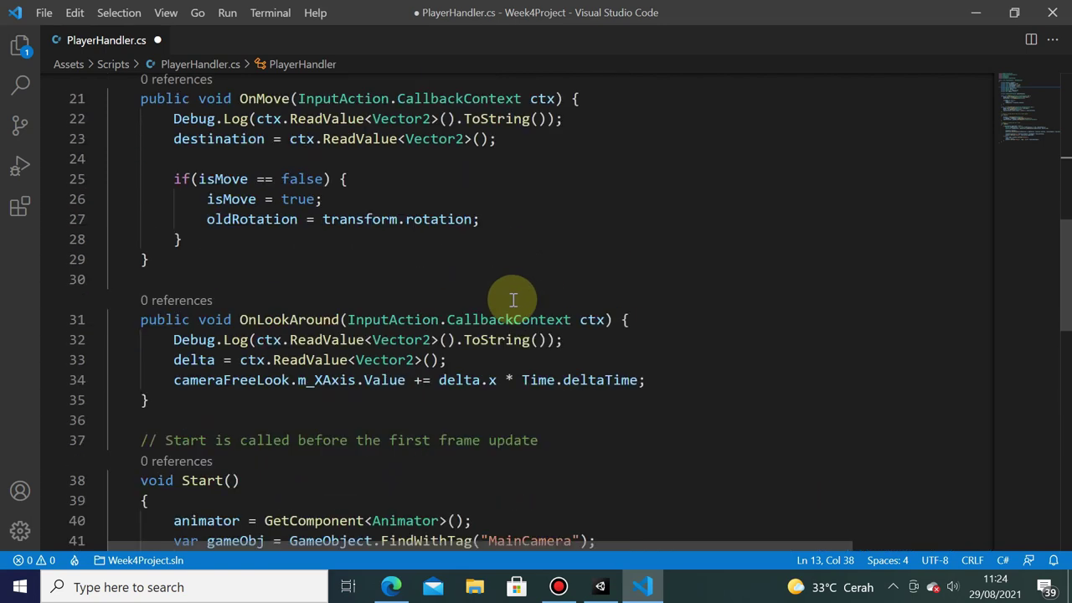
pyautogui.scroll(-3, 510, 297)
pyautogui.scroll(4, 502, 296)
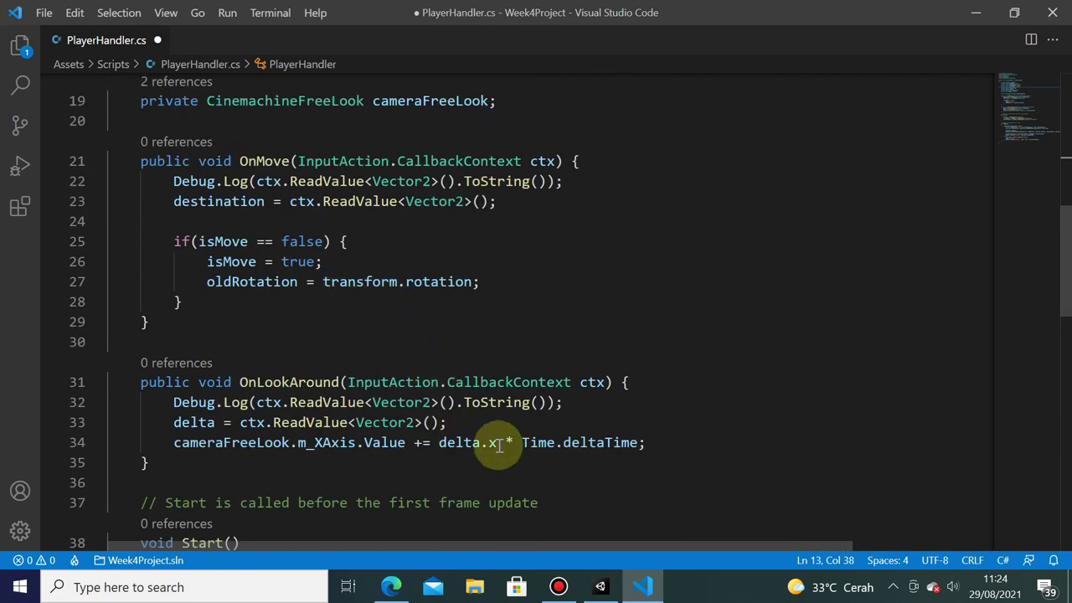
pyautogui.scroll(-1, 500, 445)
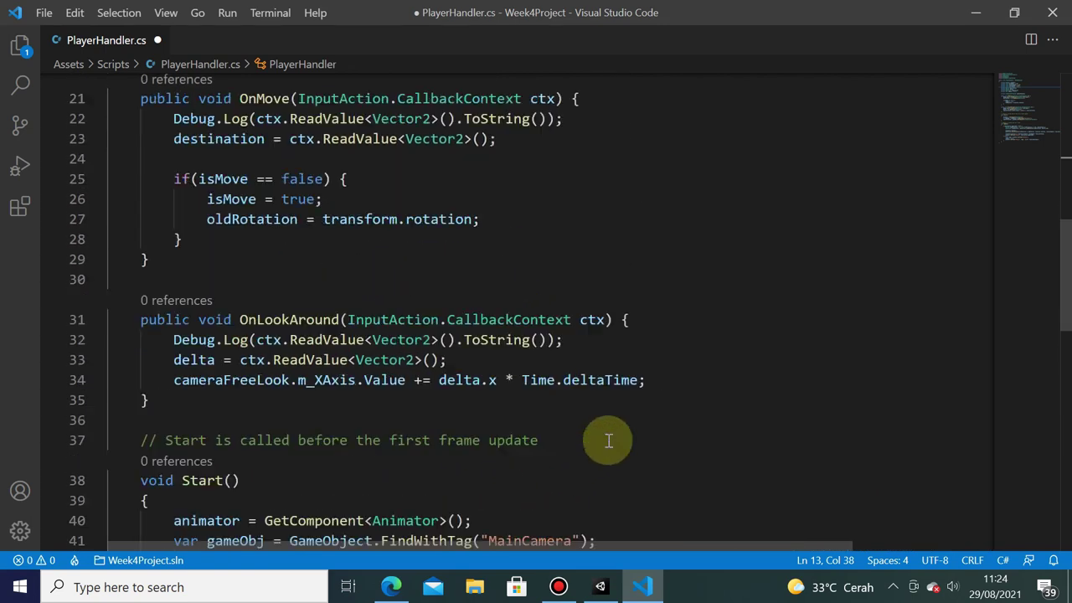
pyautogui.click(498, 379)
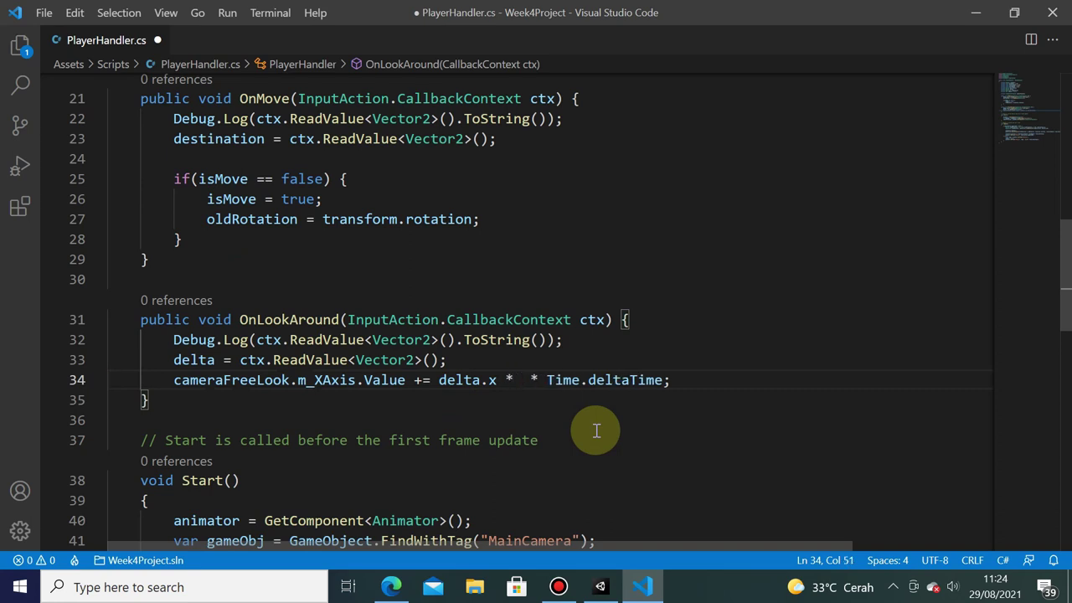
pyautogui.write('orbit')
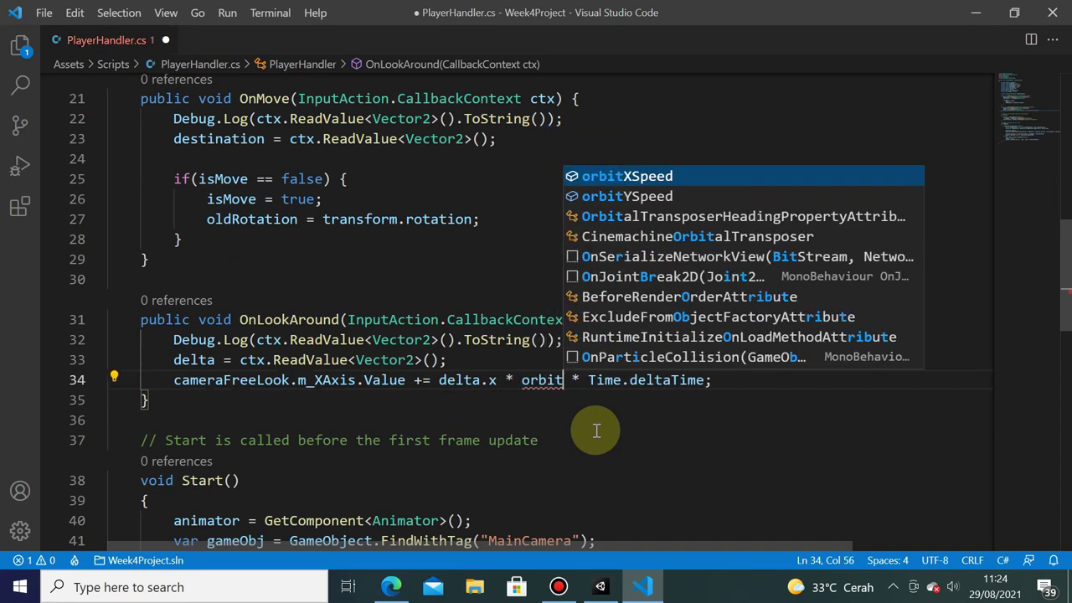
pyautogui.press('Tab')
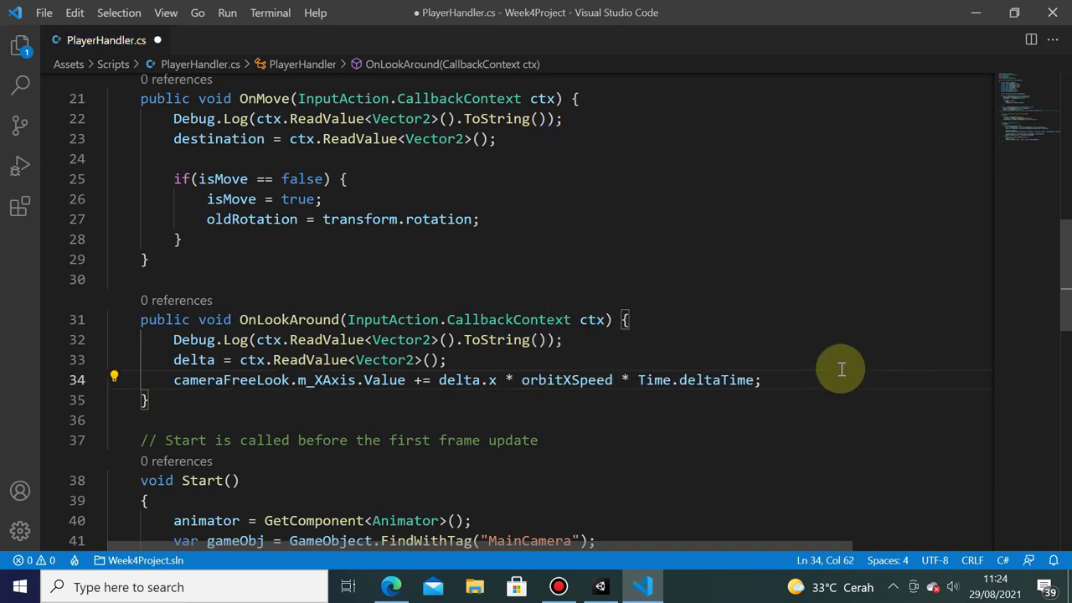
# - Duplicate it as an m_YAxis line using delta.y and orbitYSpeed, then save
pyautogui.keyDown('shift'); pyautogui.click(181, 376); pyautogui.keyUp('shift')
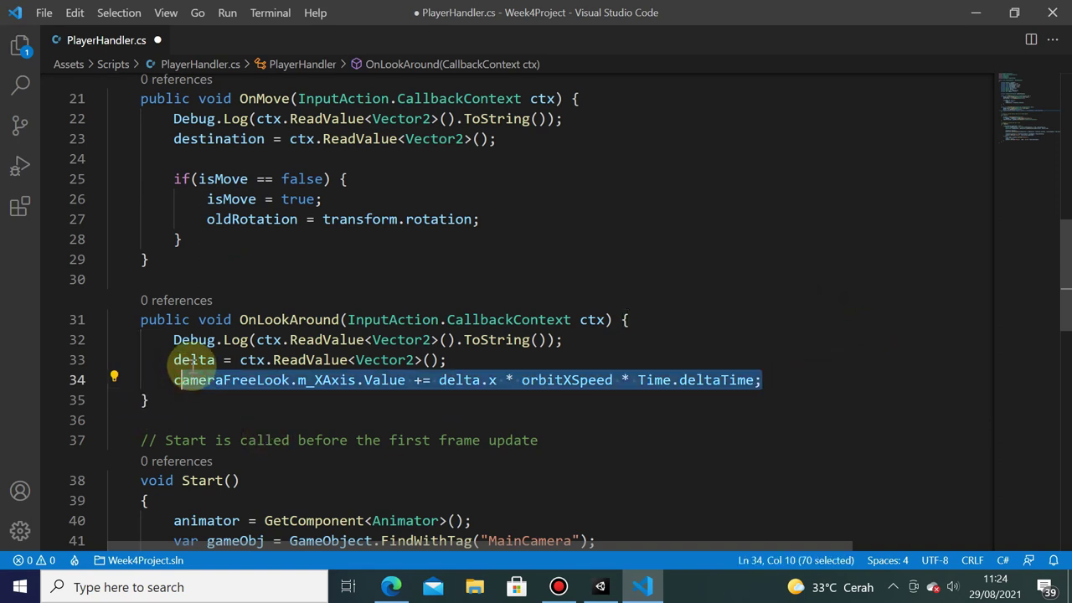
pyautogui.hotkey('ctrl', 'c')
pyautogui.press('End')
pyautogui.press('Return')
pyautogui.hotkey('ctrl', 'v')
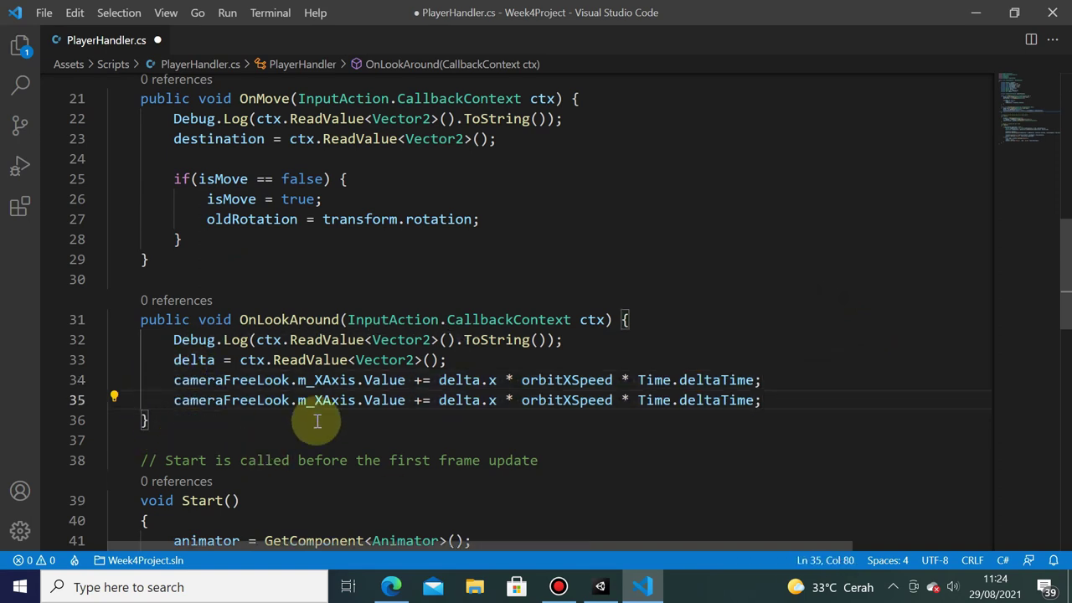
pyautogui.moveTo(322, 402); pyautogui.dragTo(314, 403)
pyautogui.write('Y')
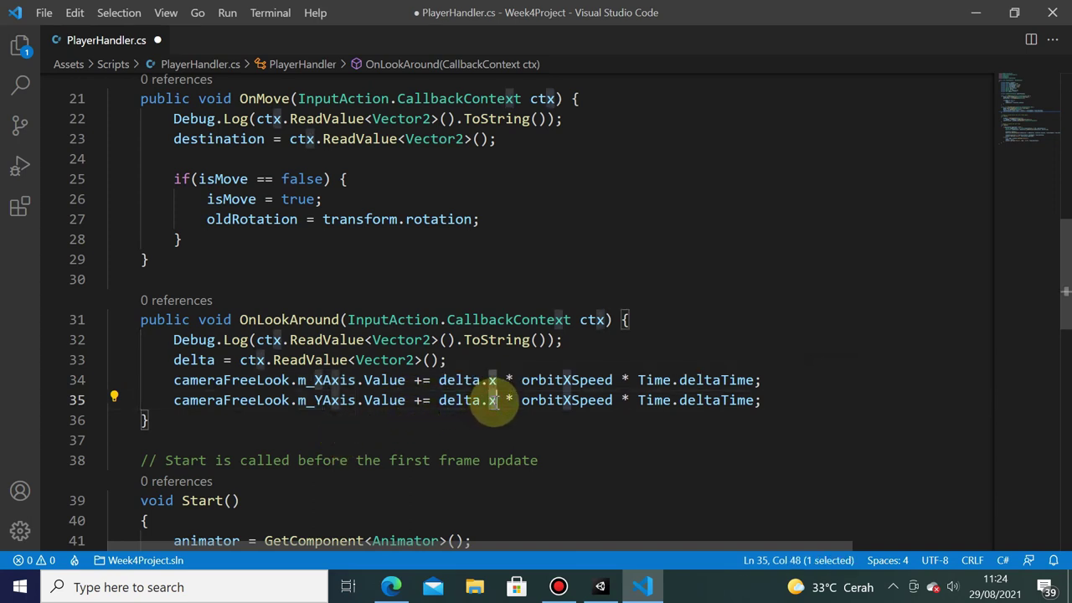
pyautogui.write('y')
pyautogui.moveTo(571, 399); pyautogui.dragTo(565, 401)
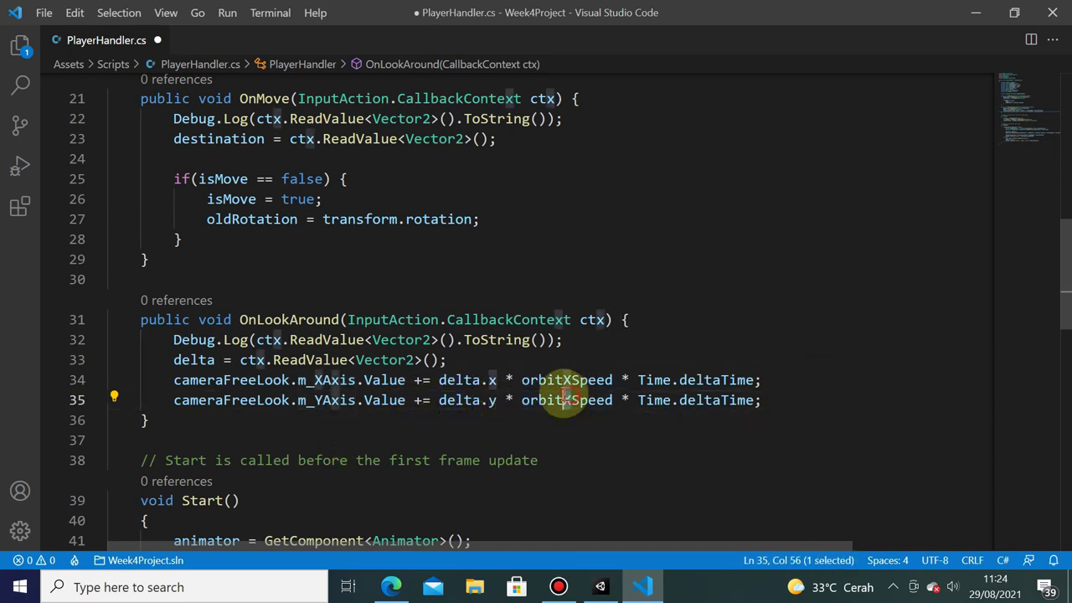
pyautogui.write('Y')
pyautogui.hotkey('ctrl', 's')
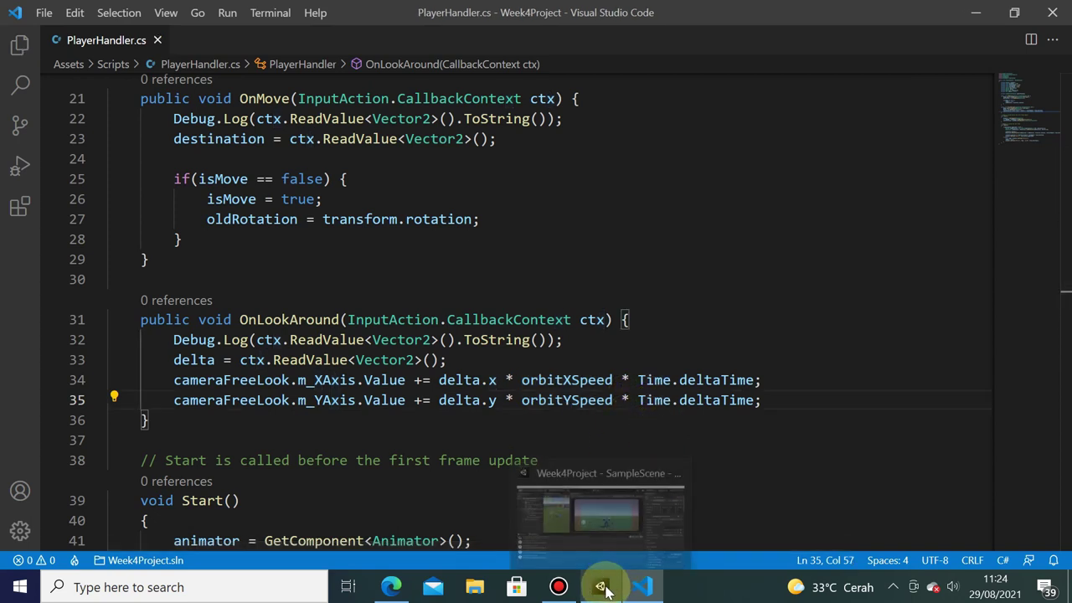
# - In Unity, check the Warrior's Player Input events for the Move and LookAround bindings
pyautogui.click(642, 519)
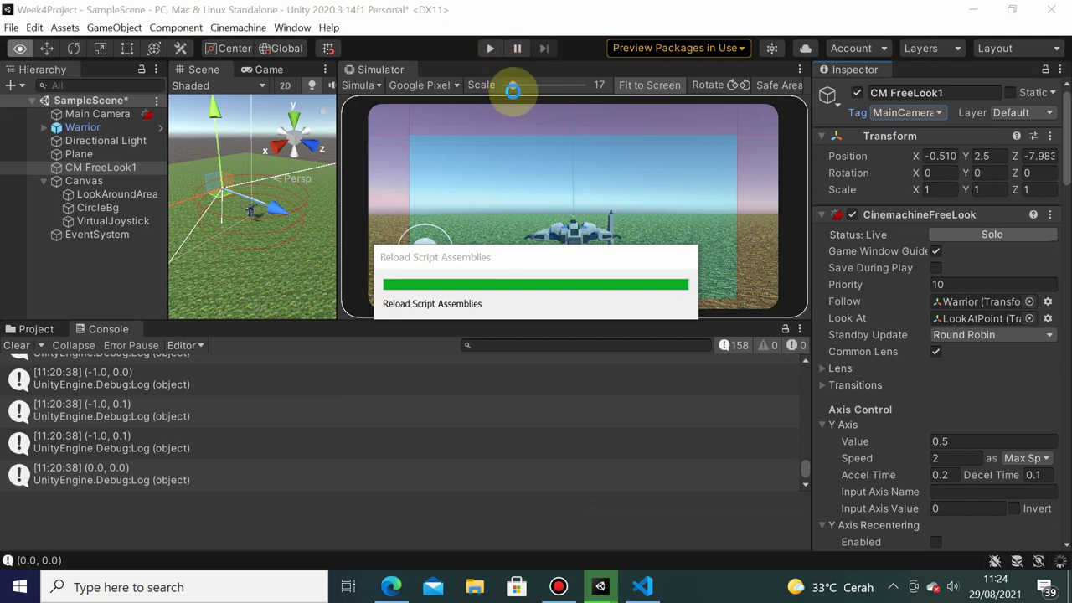
pyautogui.click(134, 127)
pyautogui.scroll(-3, 926, 351)
pyautogui.scroll(-3, 926, 352)
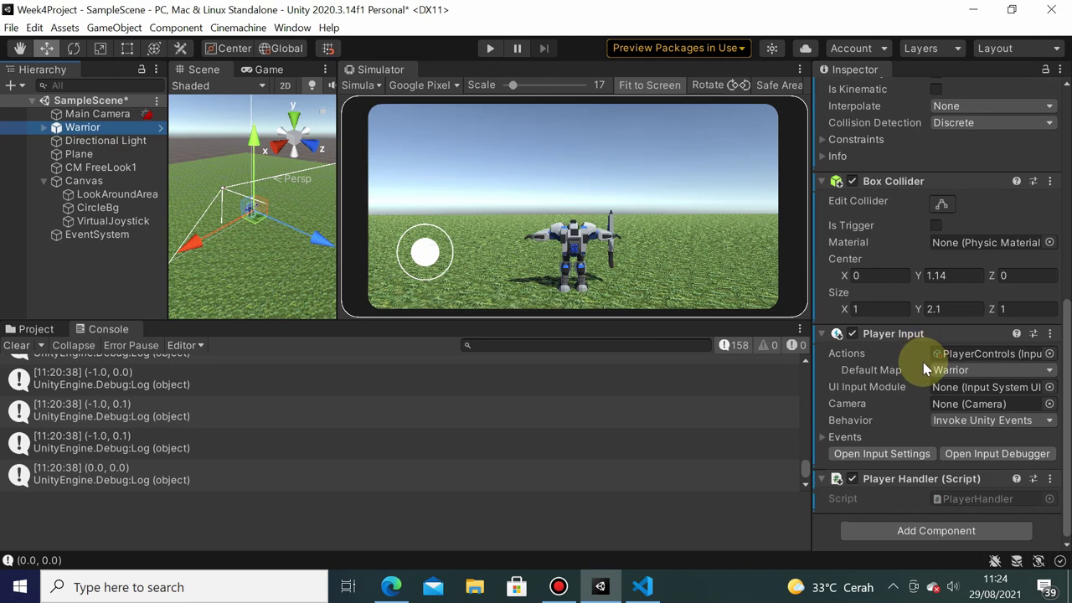
pyautogui.click(824, 437)
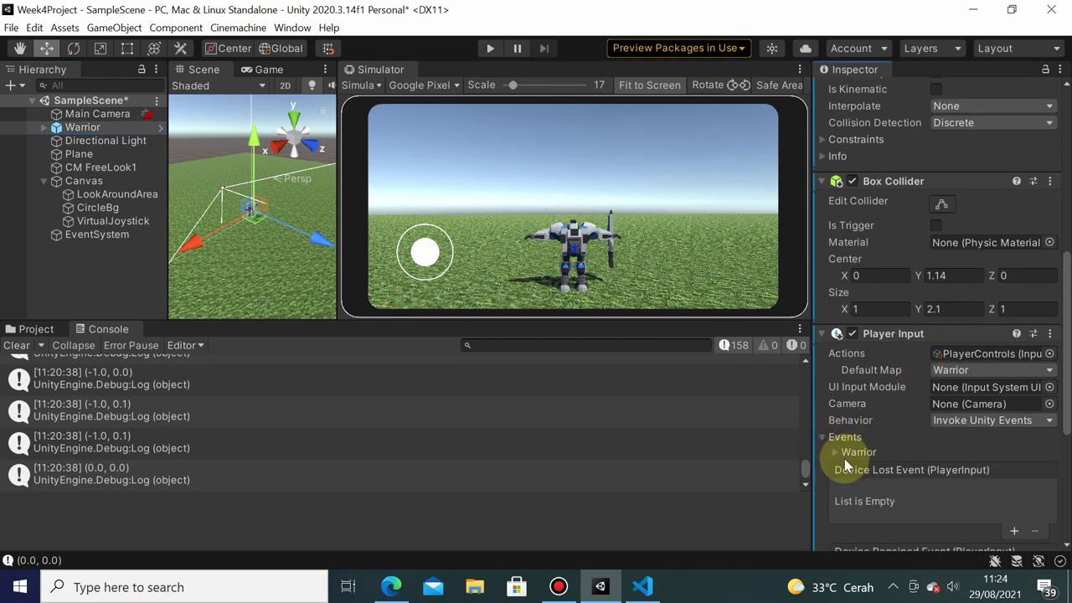
pyautogui.click(835, 452)
pyautogui.scroll(-3, 884, 455)
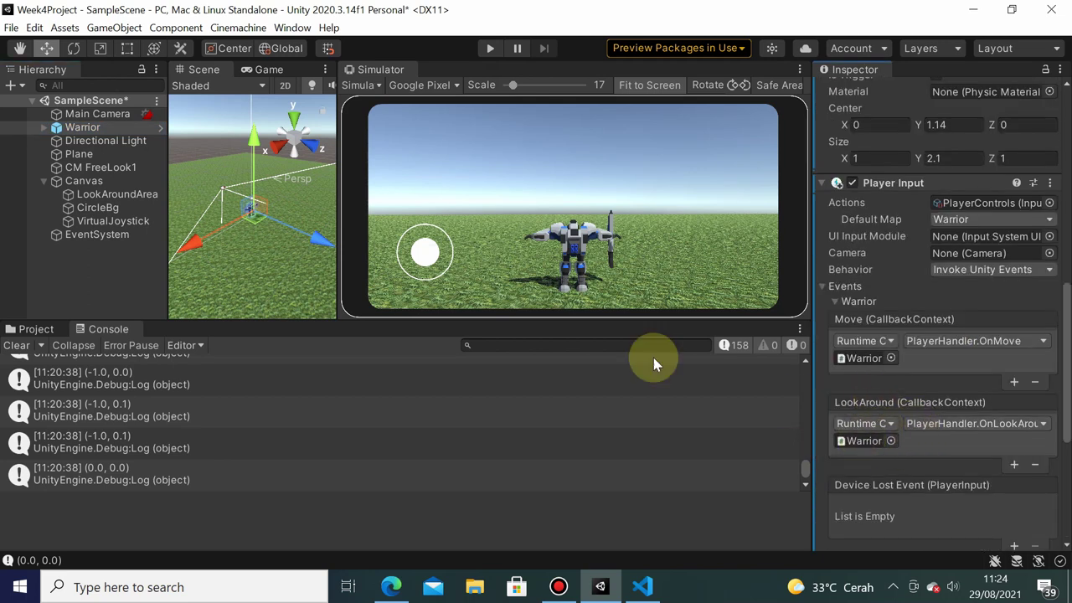
# - Play the scene and drag in the maximized Simulator to orbit the camera, then stop
pyautogui.click(491, 59)
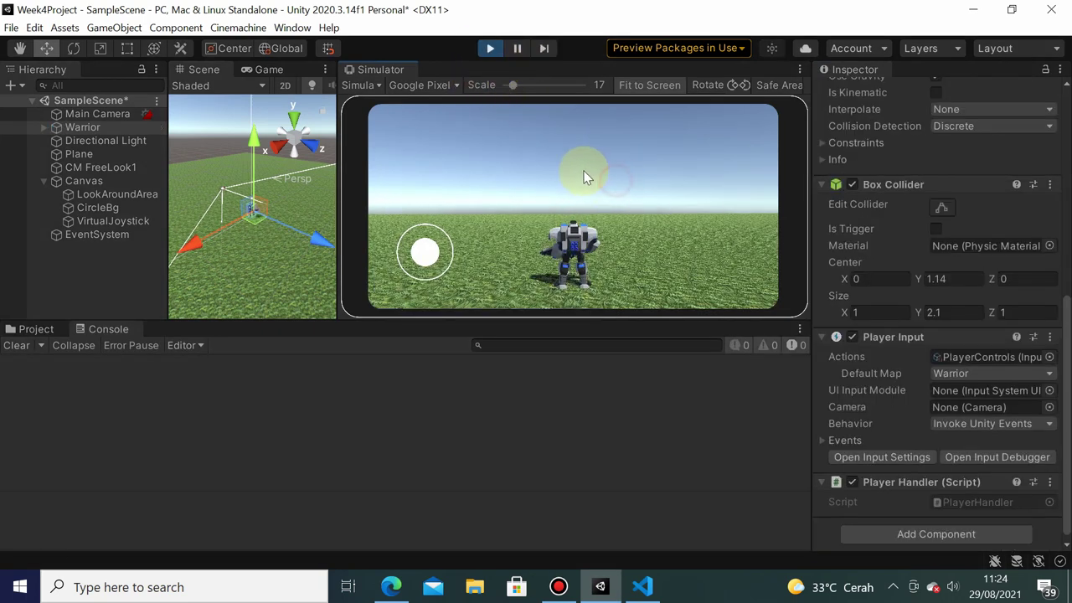
pyautogui.moveTo(586, 178)
pyautogui.mouseDown()
pyautogui.moveTo(611, 197)
pyautogui.moveTo(499, 192)
pyautogui.moveTo(779, 85)
pyautogui.mouseUp()
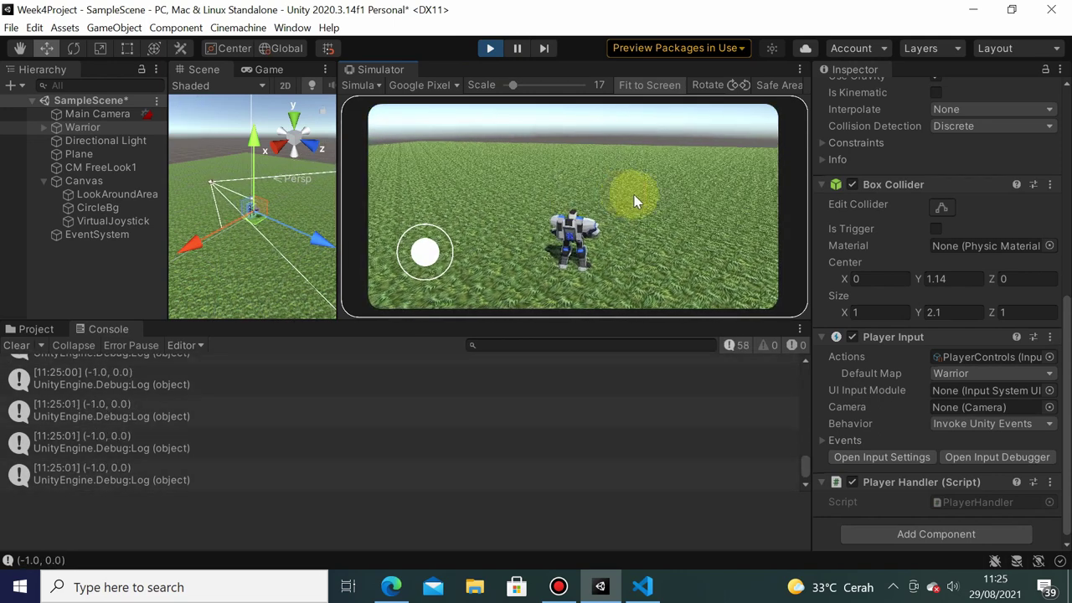
pyautogui.click(800, 72)
pyautogui.click(809, 106)
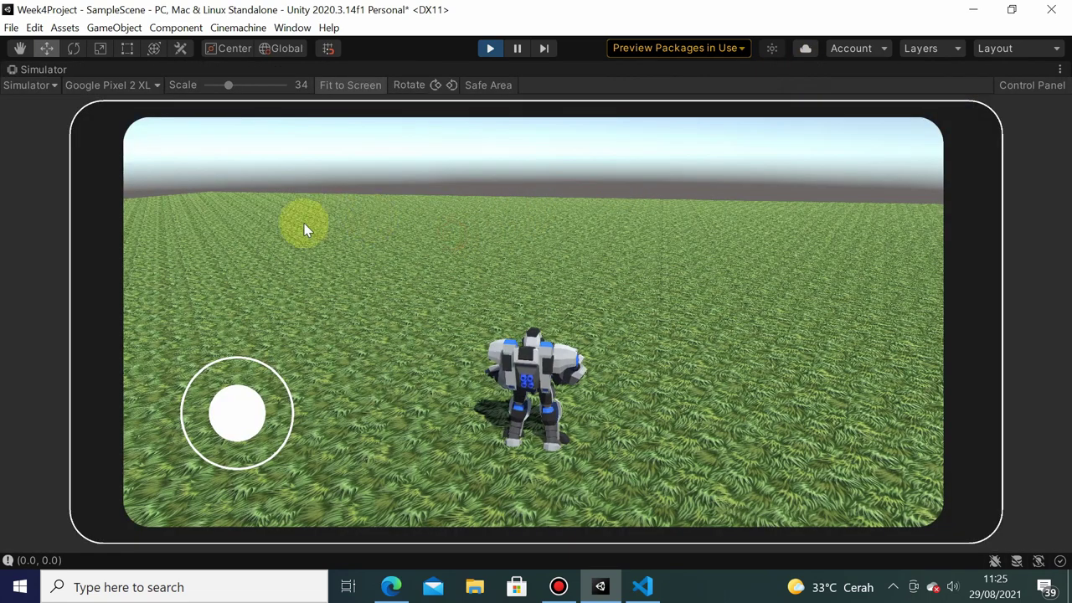
pyautogui.moveTo(304, 230)
pyautogui.mouseDown()
pyautogui.moveTo(730, 263)
pyautogui.moveTo(796, 247)
pyautogui.moveTo(796, 173)
pyautogui.moveTo(713, 340)
pyautogui.moveTo(732, 240)
pyautogui.moveTo(726, 292)
pyautogui.moveTo(641, 316)
pyautogui.moveTo(598, 352)
pyautogui.moveTo(508, 340)
pyautogui.mouseUp()
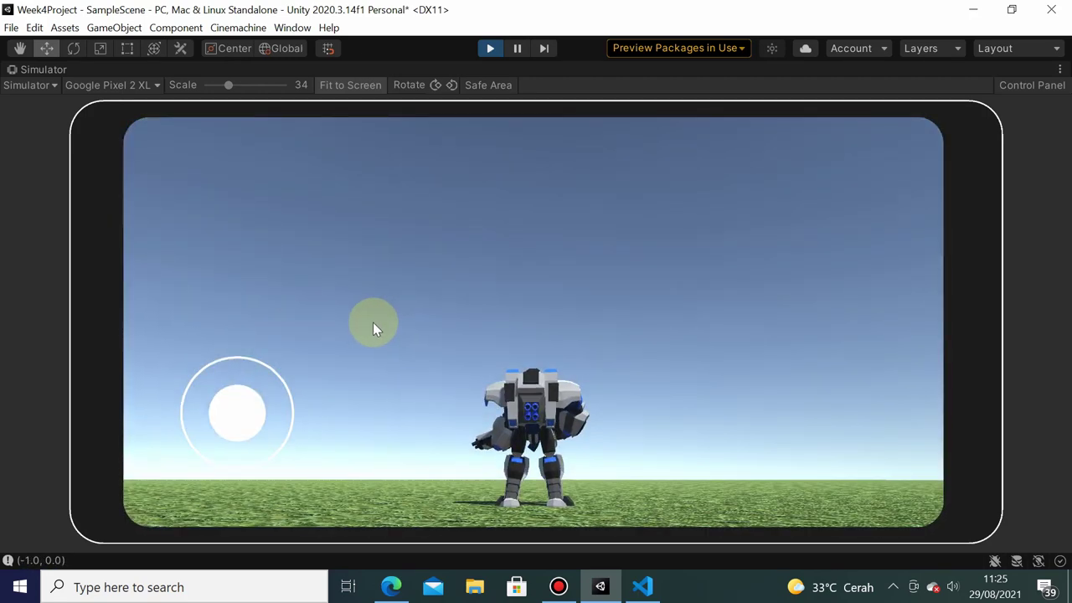
pyautogui.moveTo(374, 324)
pyautogui.mouseDown()
pyautogui.moveTo(709, 322)
pyautogui.moveTo(897, 290)
pyautogui.moveTo(694, 313)
pyautogui.moveTo(711, 254)
pyautogui.moveTo(695, 382)
pyautogui.mouseUp()
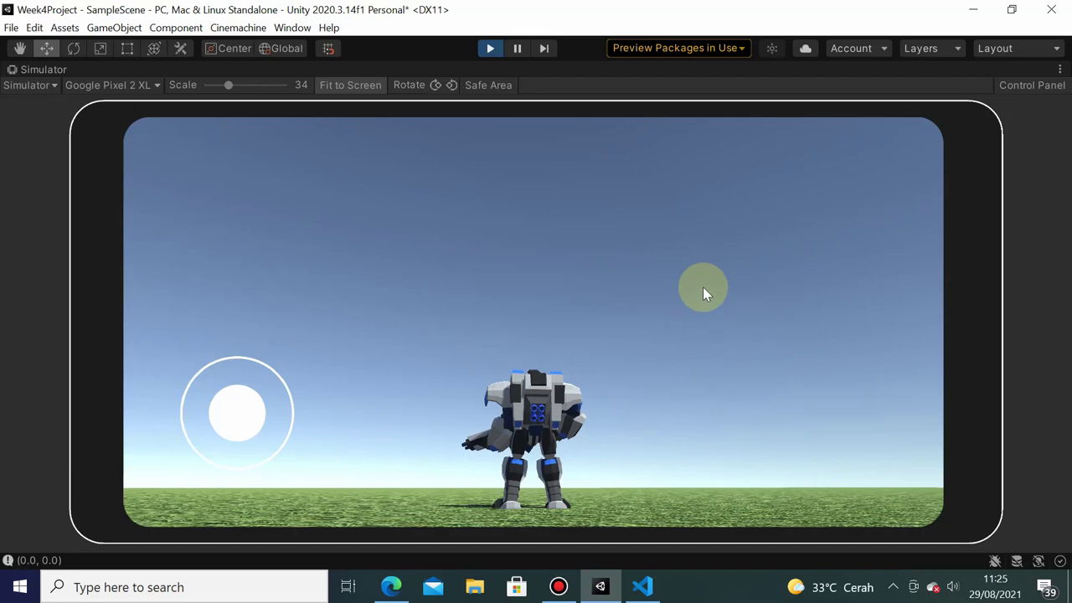
pyautogui.moveTo(704, 291)
pyautogui.mouseDown()
pyautogui.moveTo(706, 275)
pyautogui.moveTo(438, 294)
pyautogui.moveTo(706, 314)
pyautogui.moveTo(682, 282)
pyautogui.moveTo(660, 383)
pyautogui.moveTo(663, 294)
pyautogui.moveTo(625, 280)
pyautogui.moveTo(497, 69)
pyautogui.mouseUp()
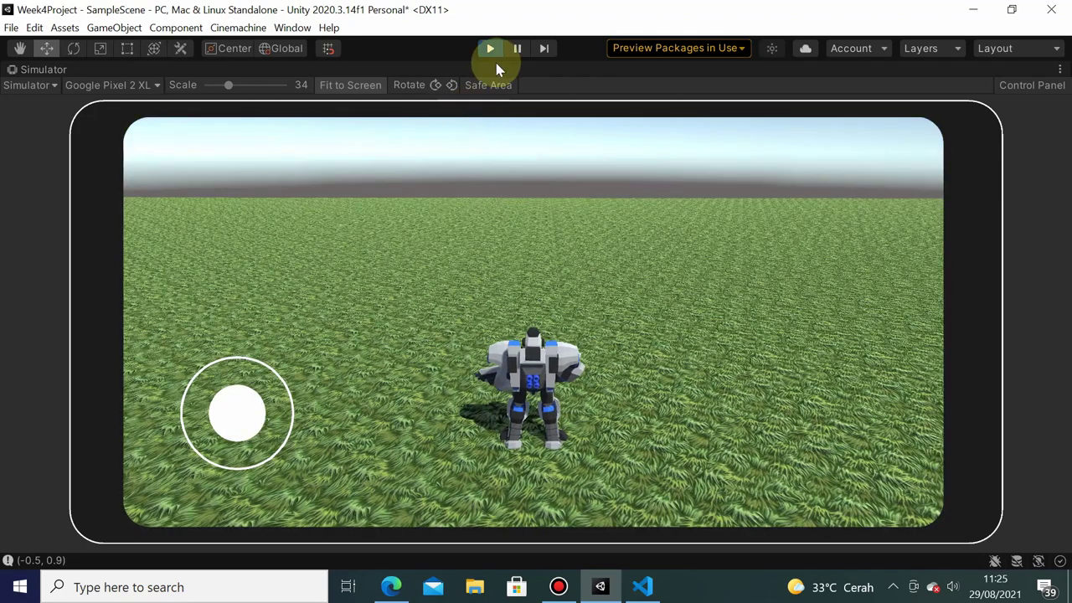
pyautogui.click(491, 51)
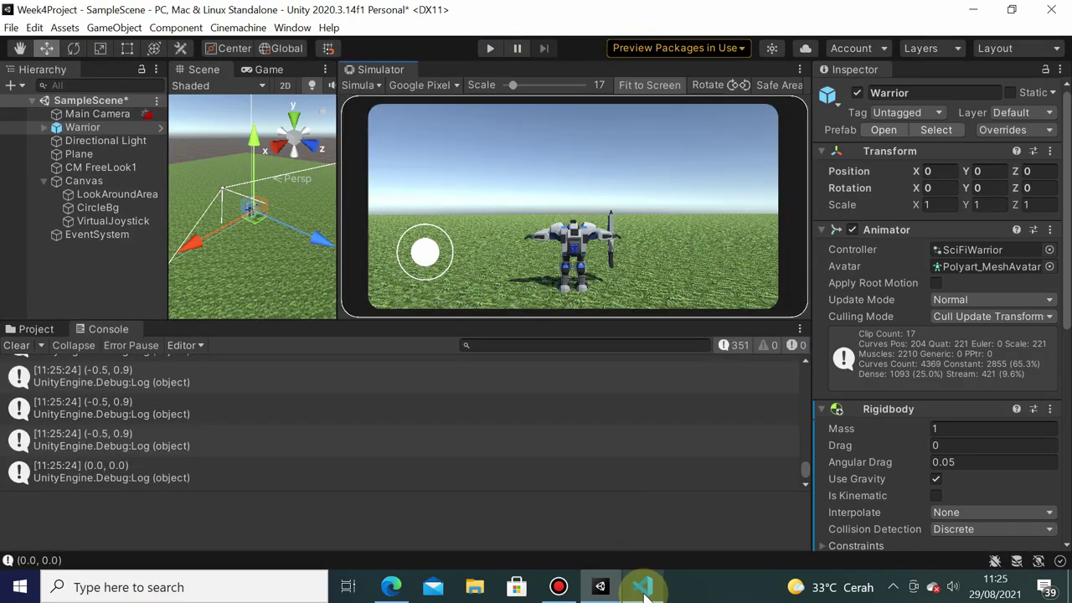
# - Back in PlayerHandler.cs, review the orbit speed fields, with orbitXSpeed at 100.0f
pyautogui.moveTo(645, 591)
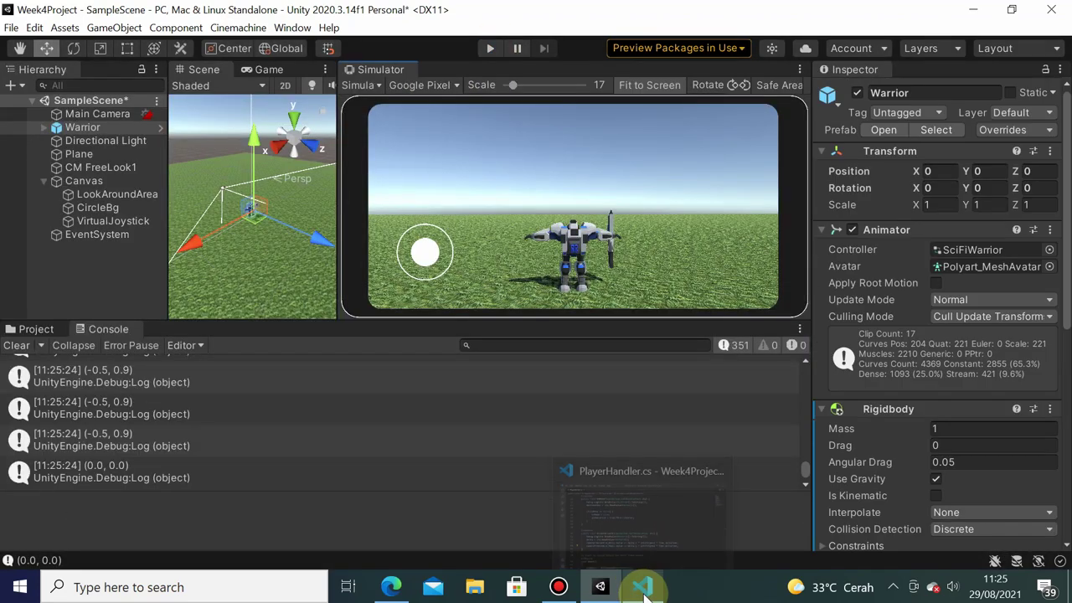
pyautogui.click(640, 549)
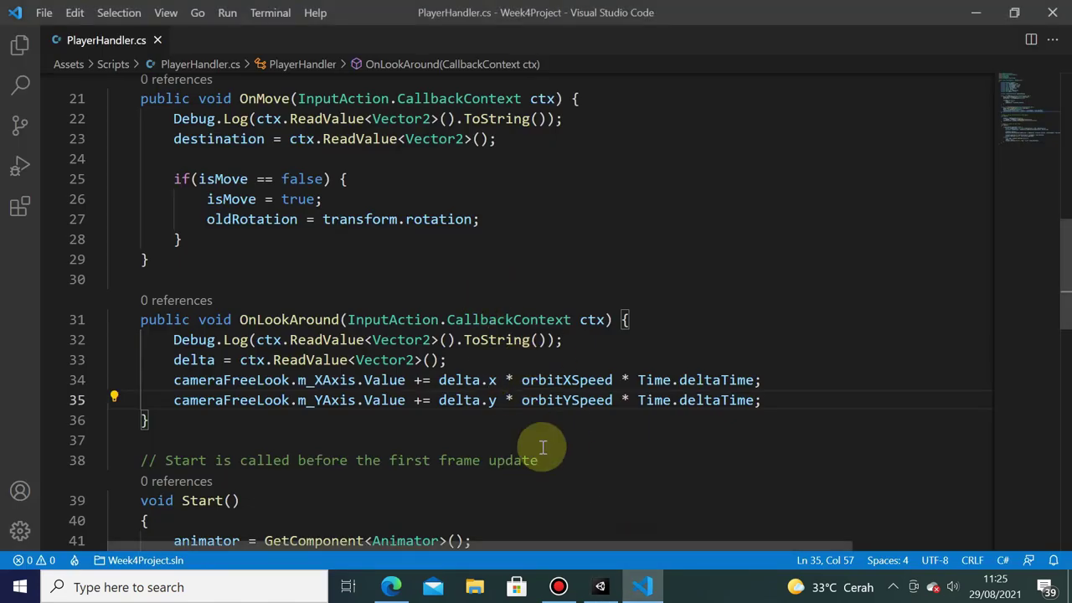
pyautogui.scroll(3, 573, 369)
pyautogui.scroll(-3, 563, 356)
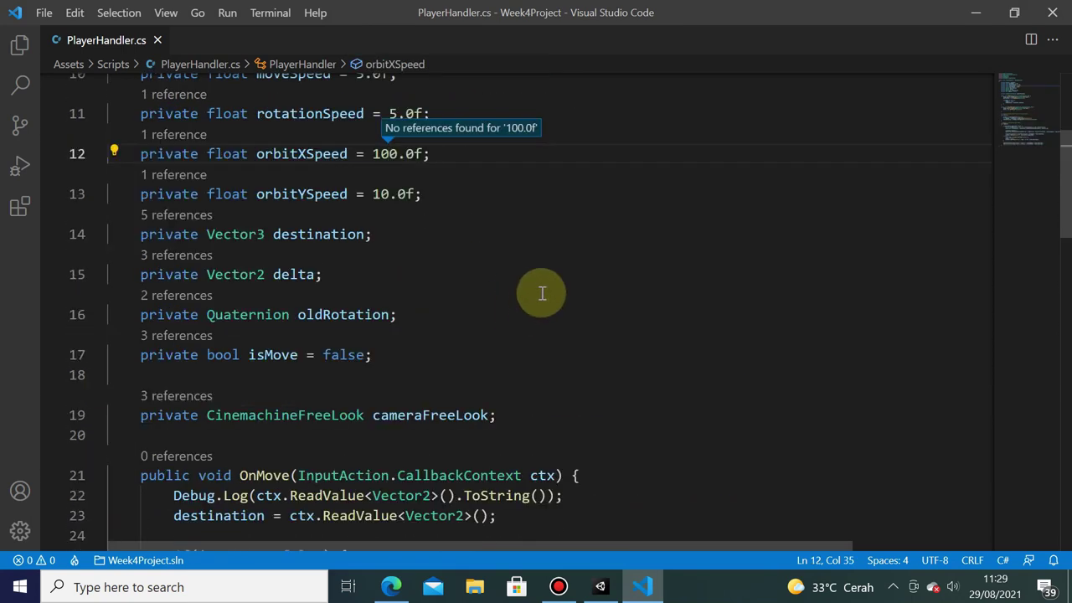
pyautogui.click(542, 293)
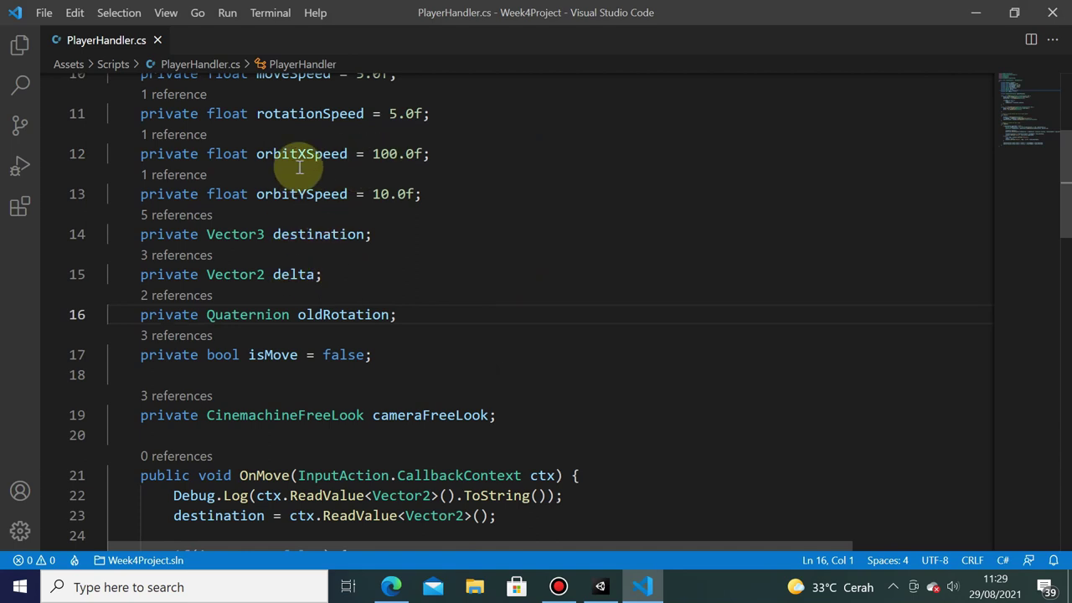
pyautogui.moveTo(372, 151); pyautogui.dragTo(433, 155)
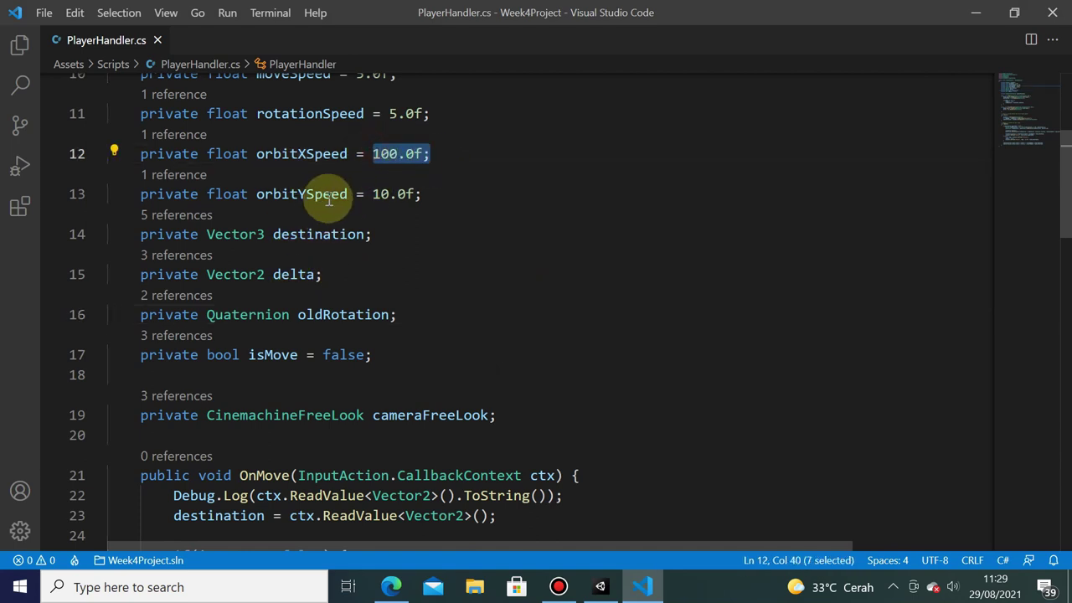
pyautogui.moveTo(371, 194); pyautogui.dragTo(397, 194)
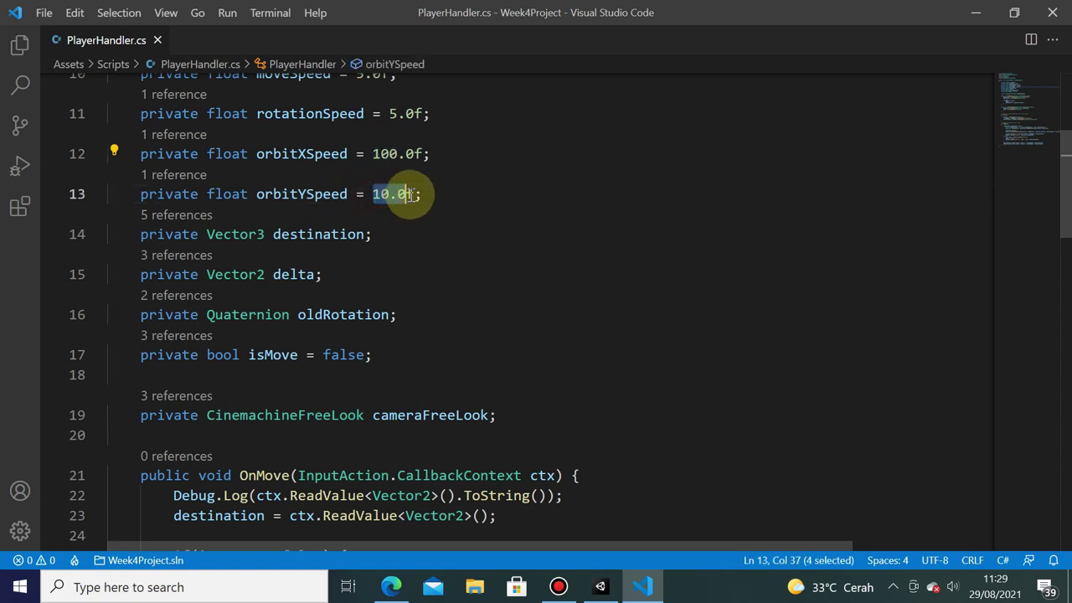
# - Remove the leftover empty line in OnLookAround
pyautogui.scroll(-2, 442, 232)
pyautogui.scroll(-2, 430, 251)
pyautogui.scroll(-2, 428, 268)
pyautogui.scroll(-2, 346, 352)
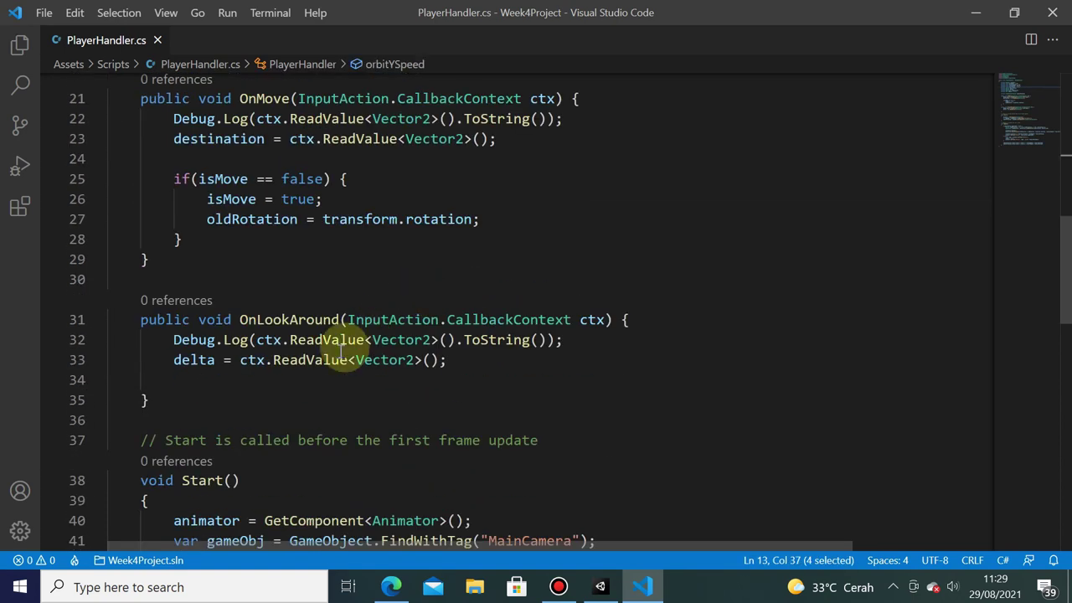
pyautogui.scroll(-1, 238, 344)
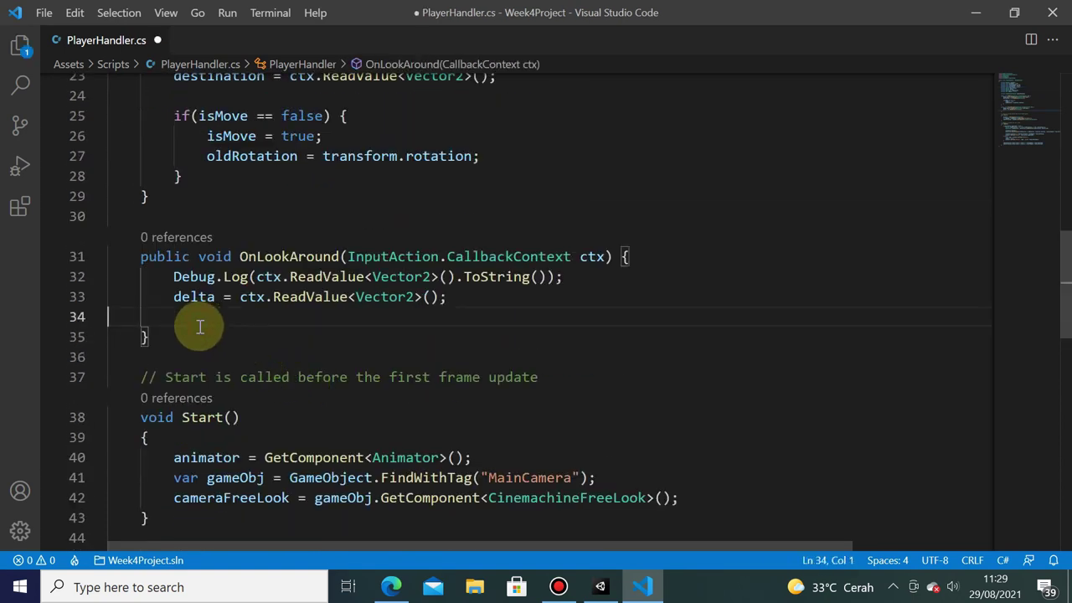
pyautogui.press('BackSpace')
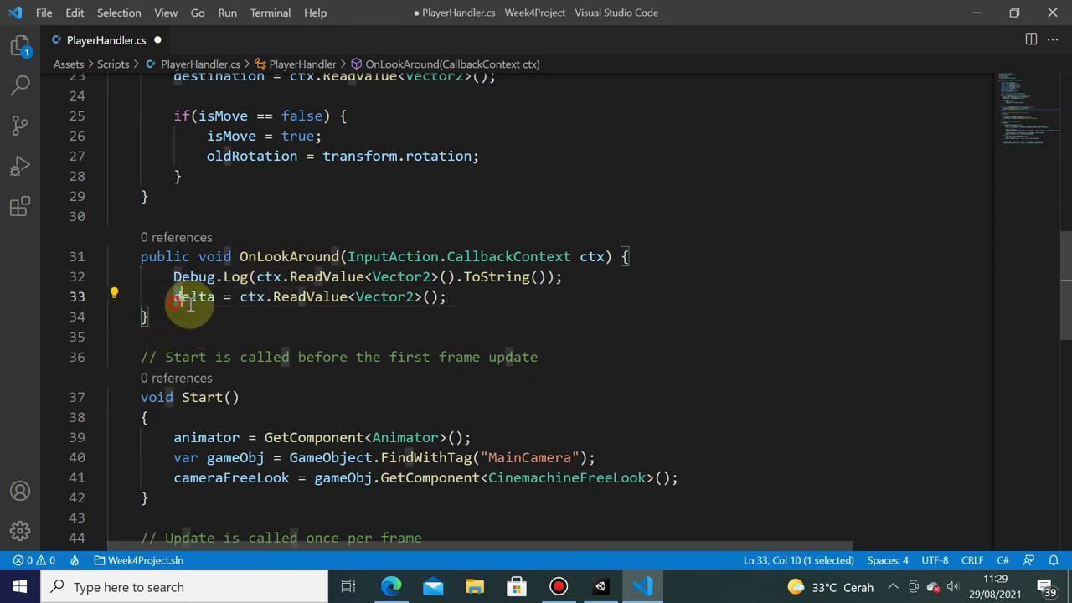
# - Check the delta assignment and the orbit lines now at the end of Update, and save
pyautogui.moveTo(174, 297); pyautogui.dragTo(456, 296)
pyautogui.scroll(-5, 465, 285)
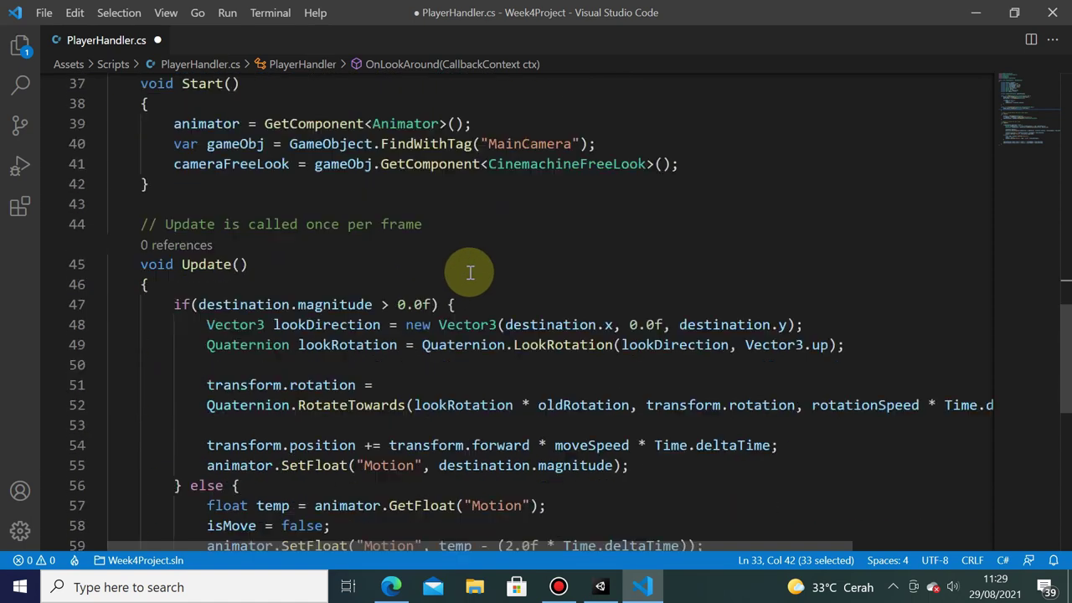
pyautogui.scroll(-3, 377, 314)
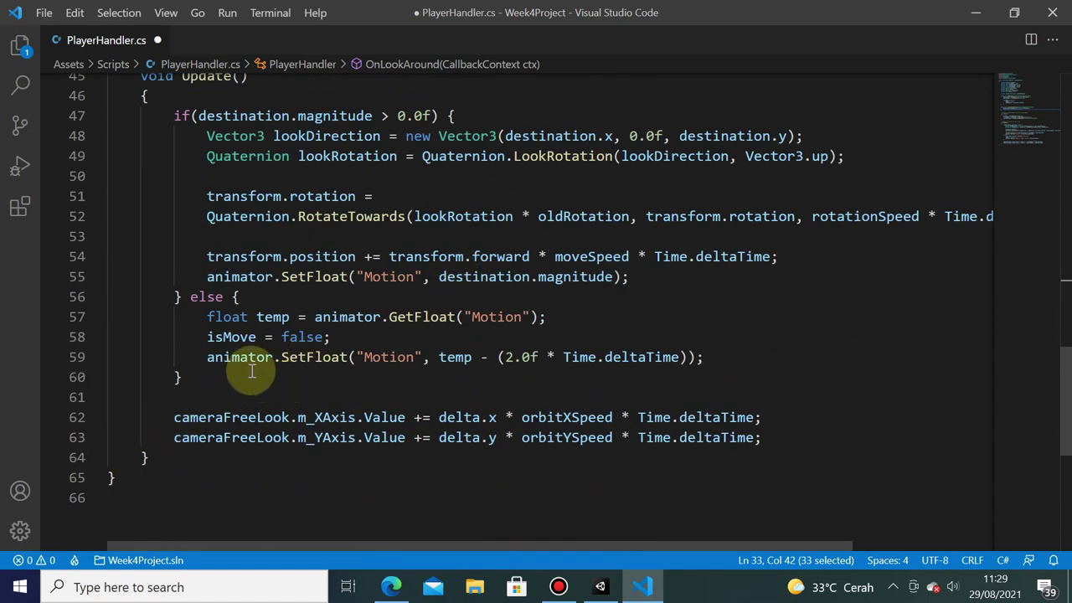
pyautogui.scroll(1, 179, 364)
pyautogui.scroll(-1, 227, 363)
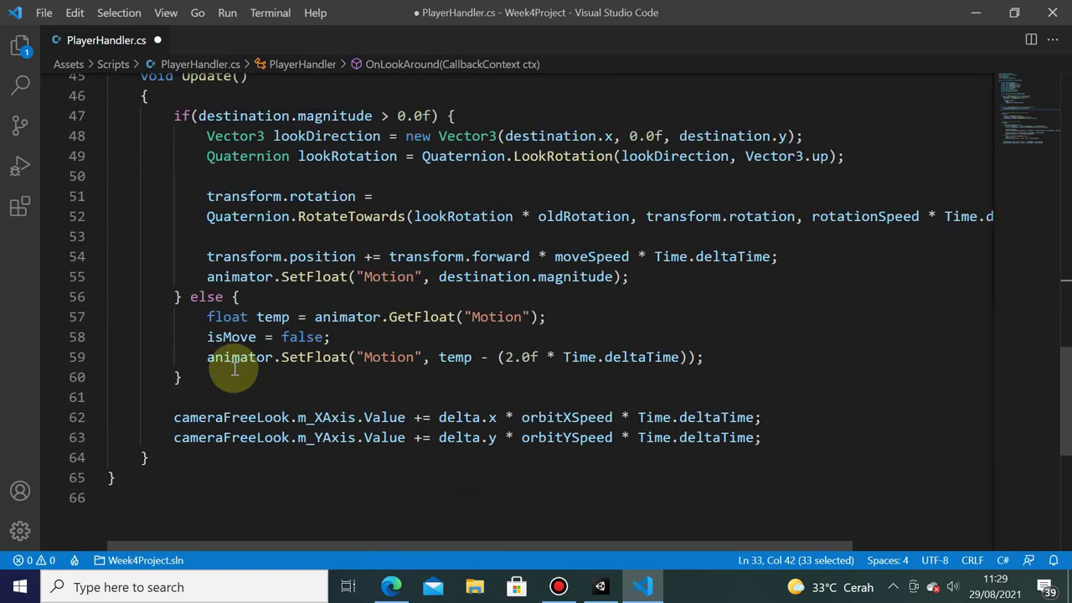
pyautogui.moveTo(168, 417); pyautogui.dragTo(732, 450)
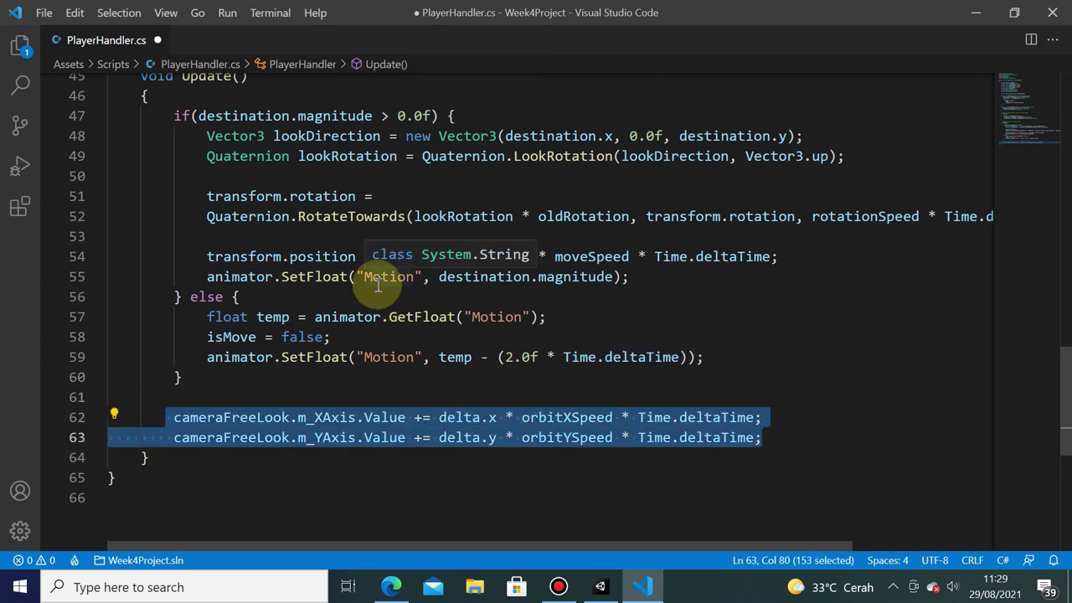
pyautogui.hotkey('ctrl', 's')
# - Switch to Unity and start play mode once the scripts finish reloading
pyautogui.hotkey('alt', 'Tab')
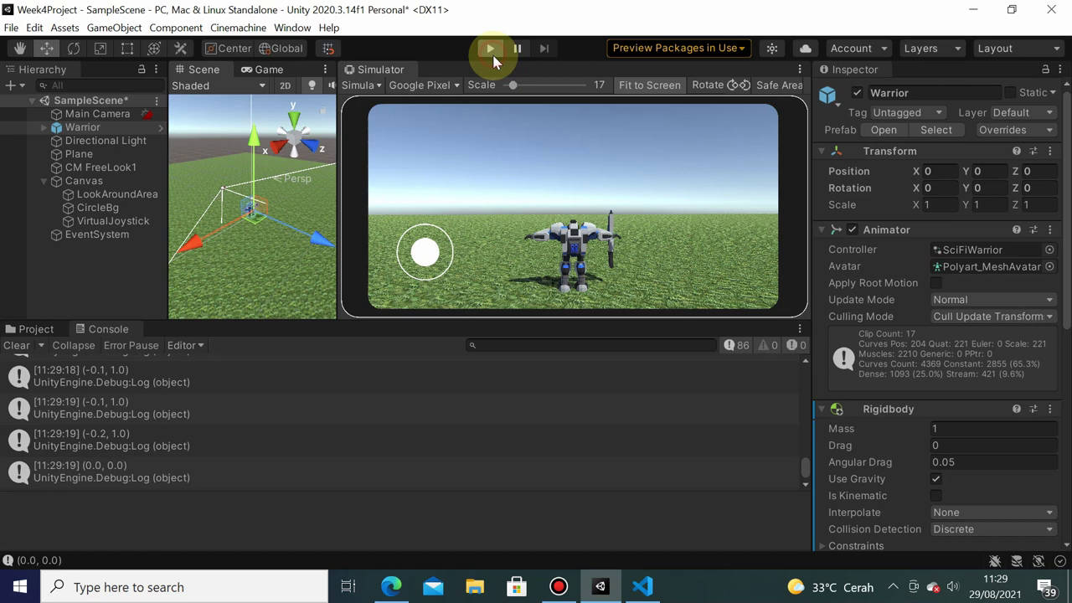
pyautogui.click(491, 50)
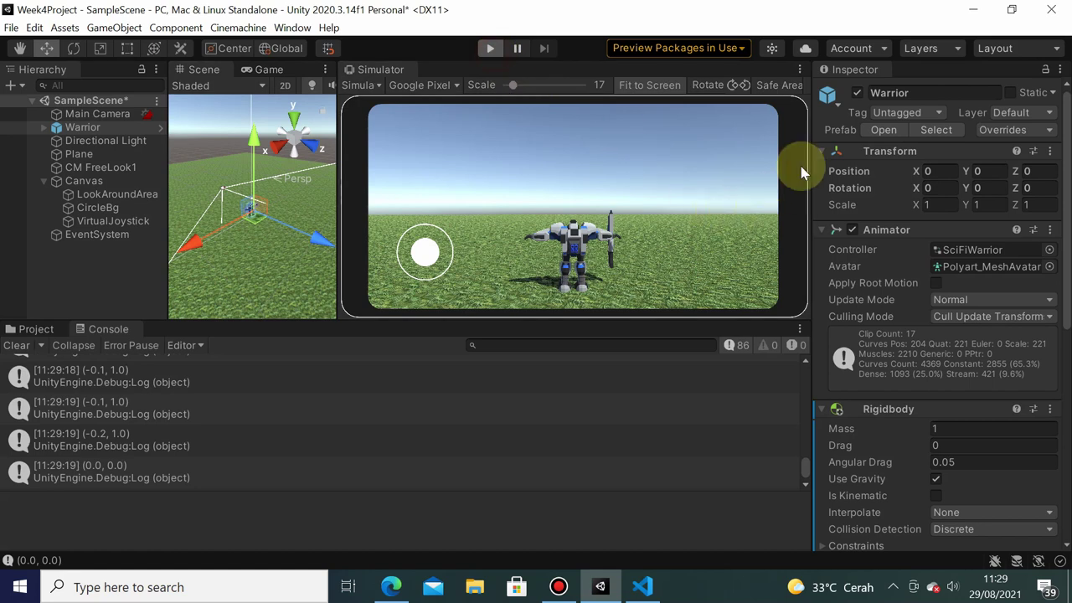
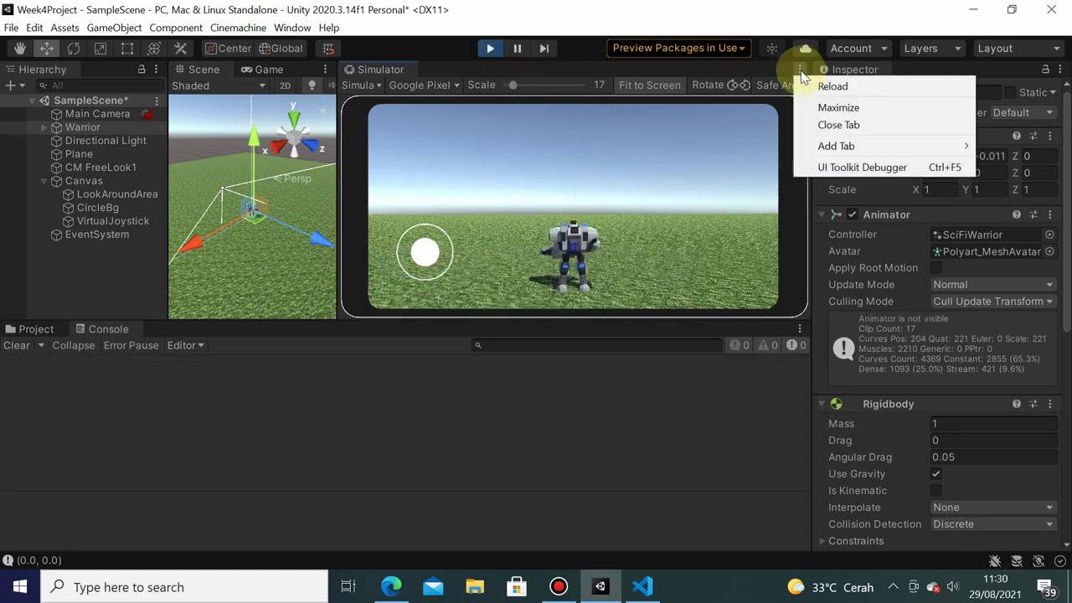
# - Maximize the Simulator tab so the device preview fills the whole Unity editor
pyautogui.click(802, 107)
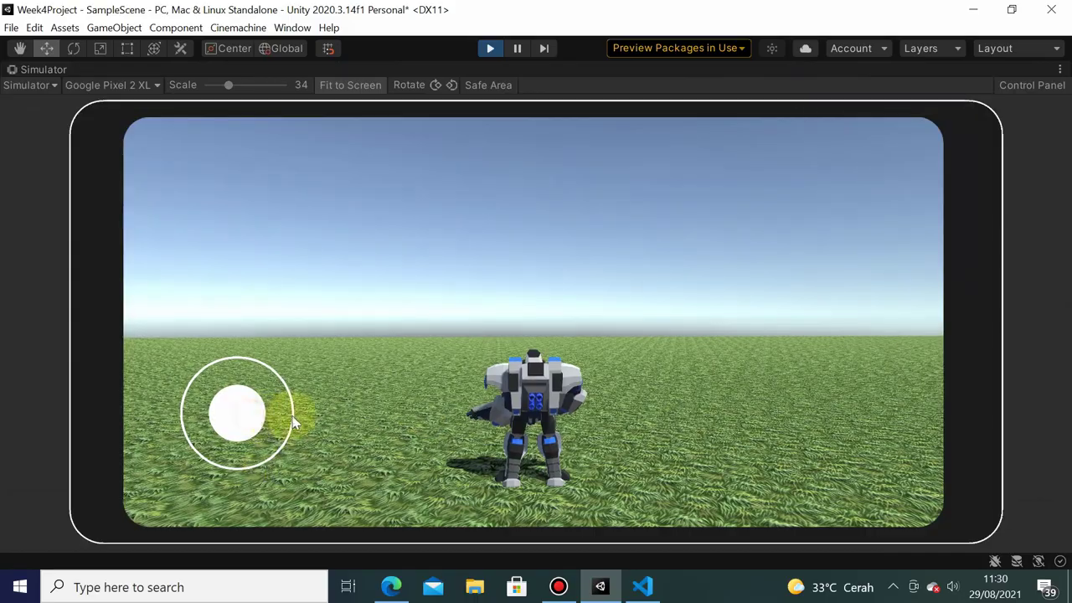
# - Steer and turn the Warrior mech with the joystick while orbiting the camera from ground to sky
pyautogui.moveTo(294, 423); pyautogui.dragTo(222, 363)
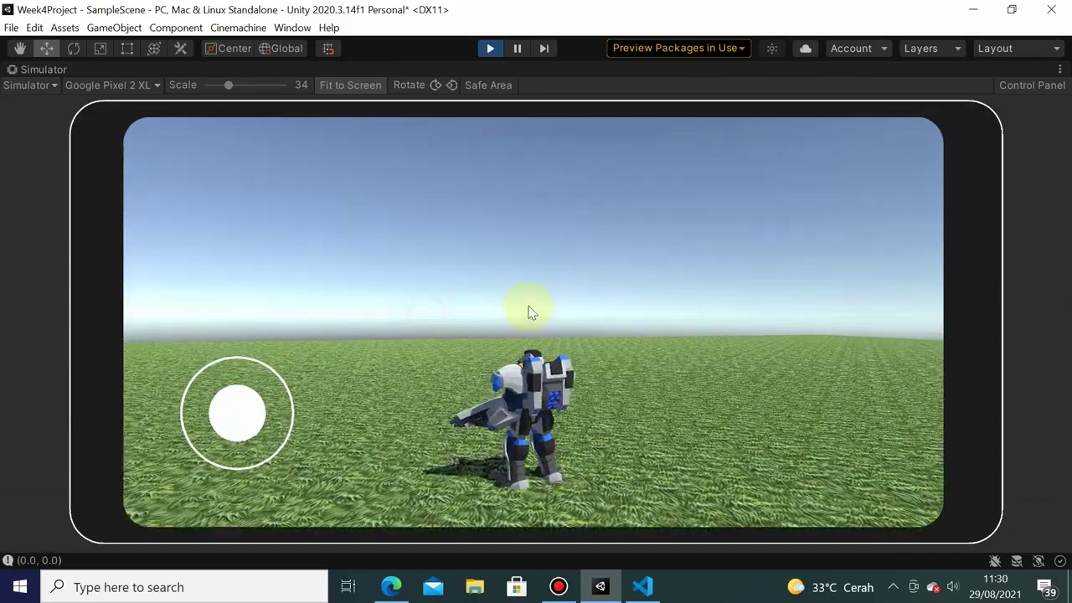
pyautogui.moveTo(530, 311)
pyautogui.mouseDown()
pyautogui.moveTo(254, 326)
pyautogui.moveTo(521, 275)
pyautogui.mouseUp()
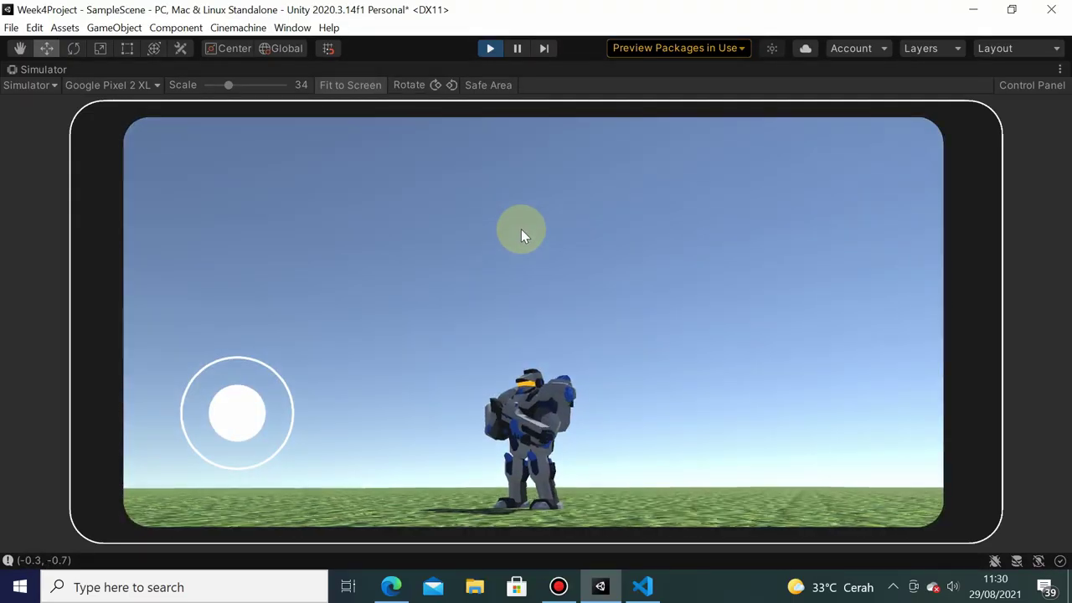
pyautogui.moveTo(521, 228)
pyautogui.mouseDown()
pyautogui.moveTo(276, 308)
pyautogui.moveTo(521, 144)
pyautogui.moveTo(779, 231)
pyautogui.moveTo(824, 220)
pyautogui.moveTo(179, 426)
pyautogui.moveTo(234, 409)
pyautogui.mouseUp()
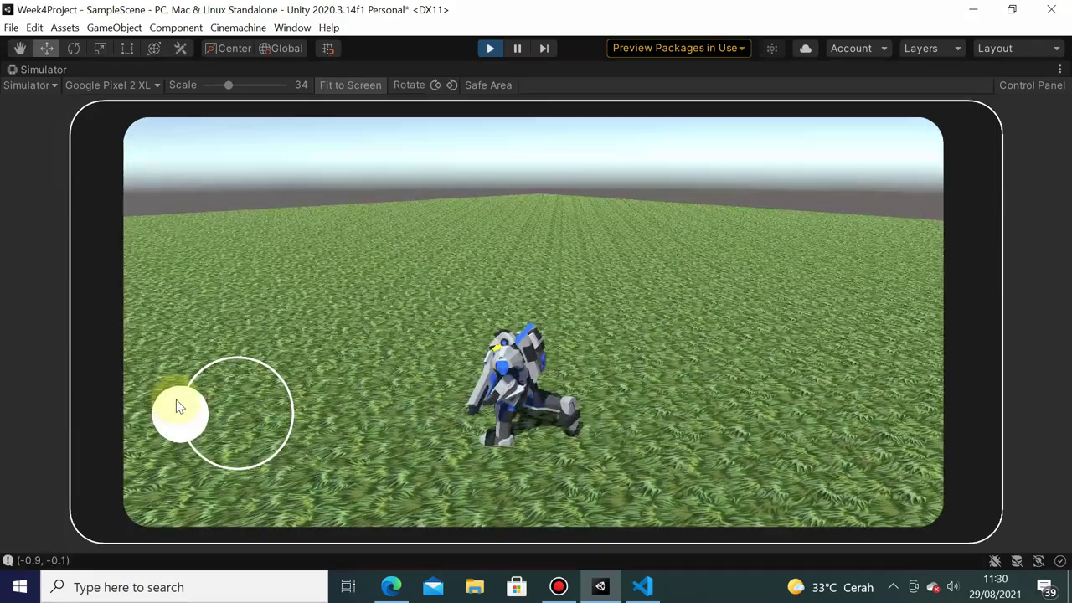
pyautogui.moveTo(231, 356); pyautogui.dragTo(179, 407)
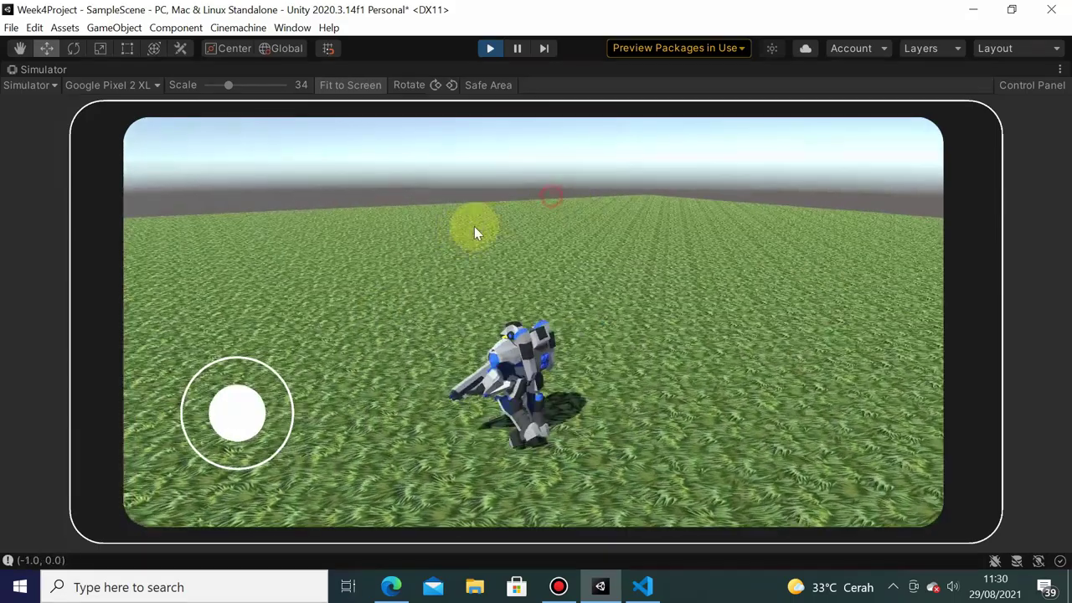
pyautogui.moveTo(474, 226)
pyautogui.mouseDown()
pyautogui.moveTo(436, 404)
pyautogui.moveTo(456, 287)
pyautogui.moveTo(251, 421)
pyautogui.moveTo(211, 370)
pyautogui.mouseUp()
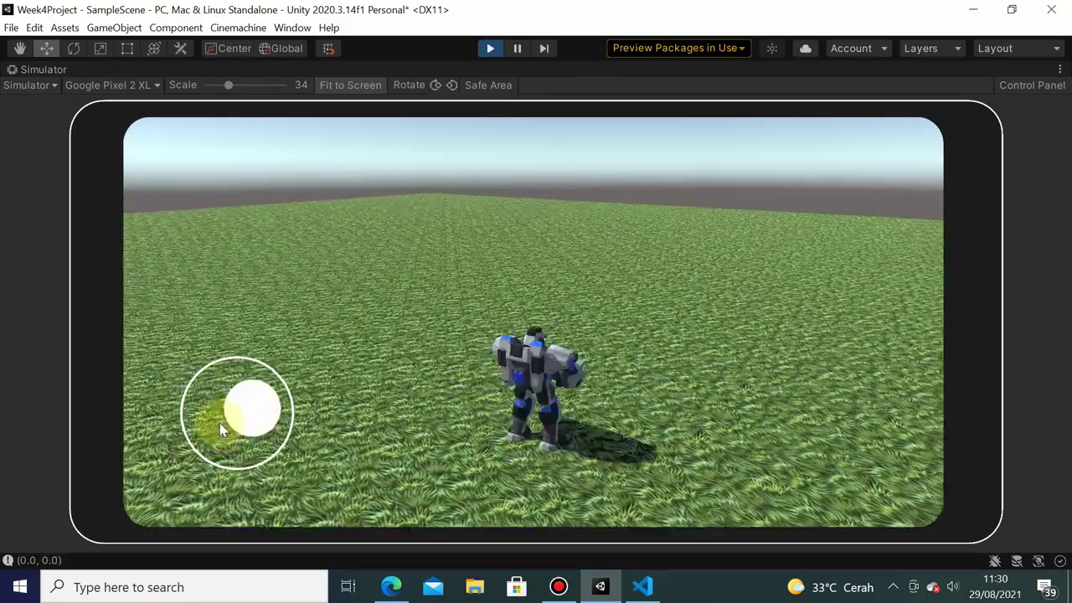
pyautogui.moveTo(258, 404); pyautogui.dragTo(246, 359)
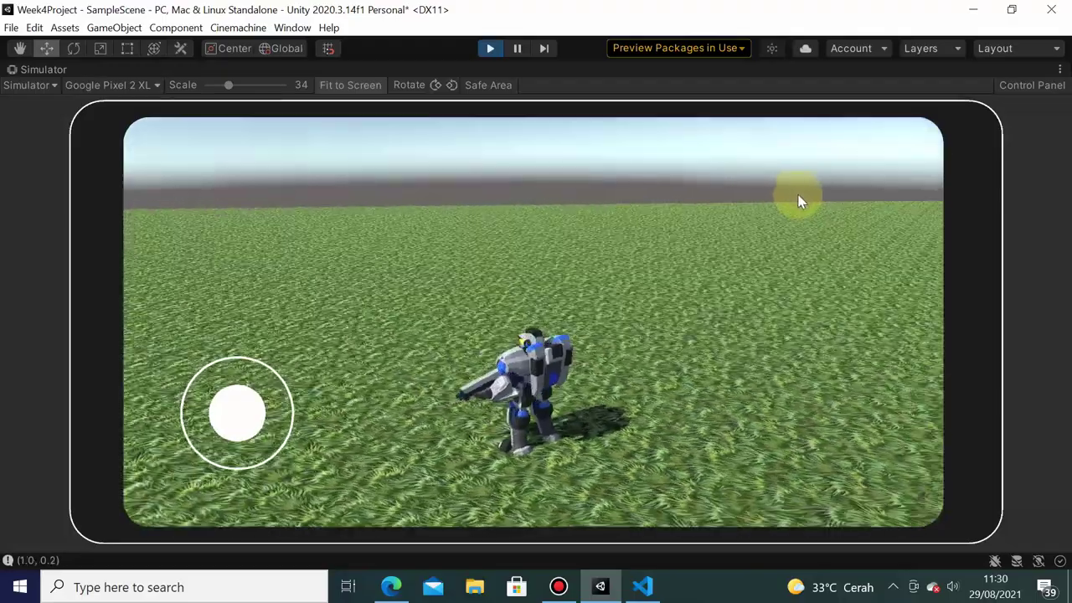